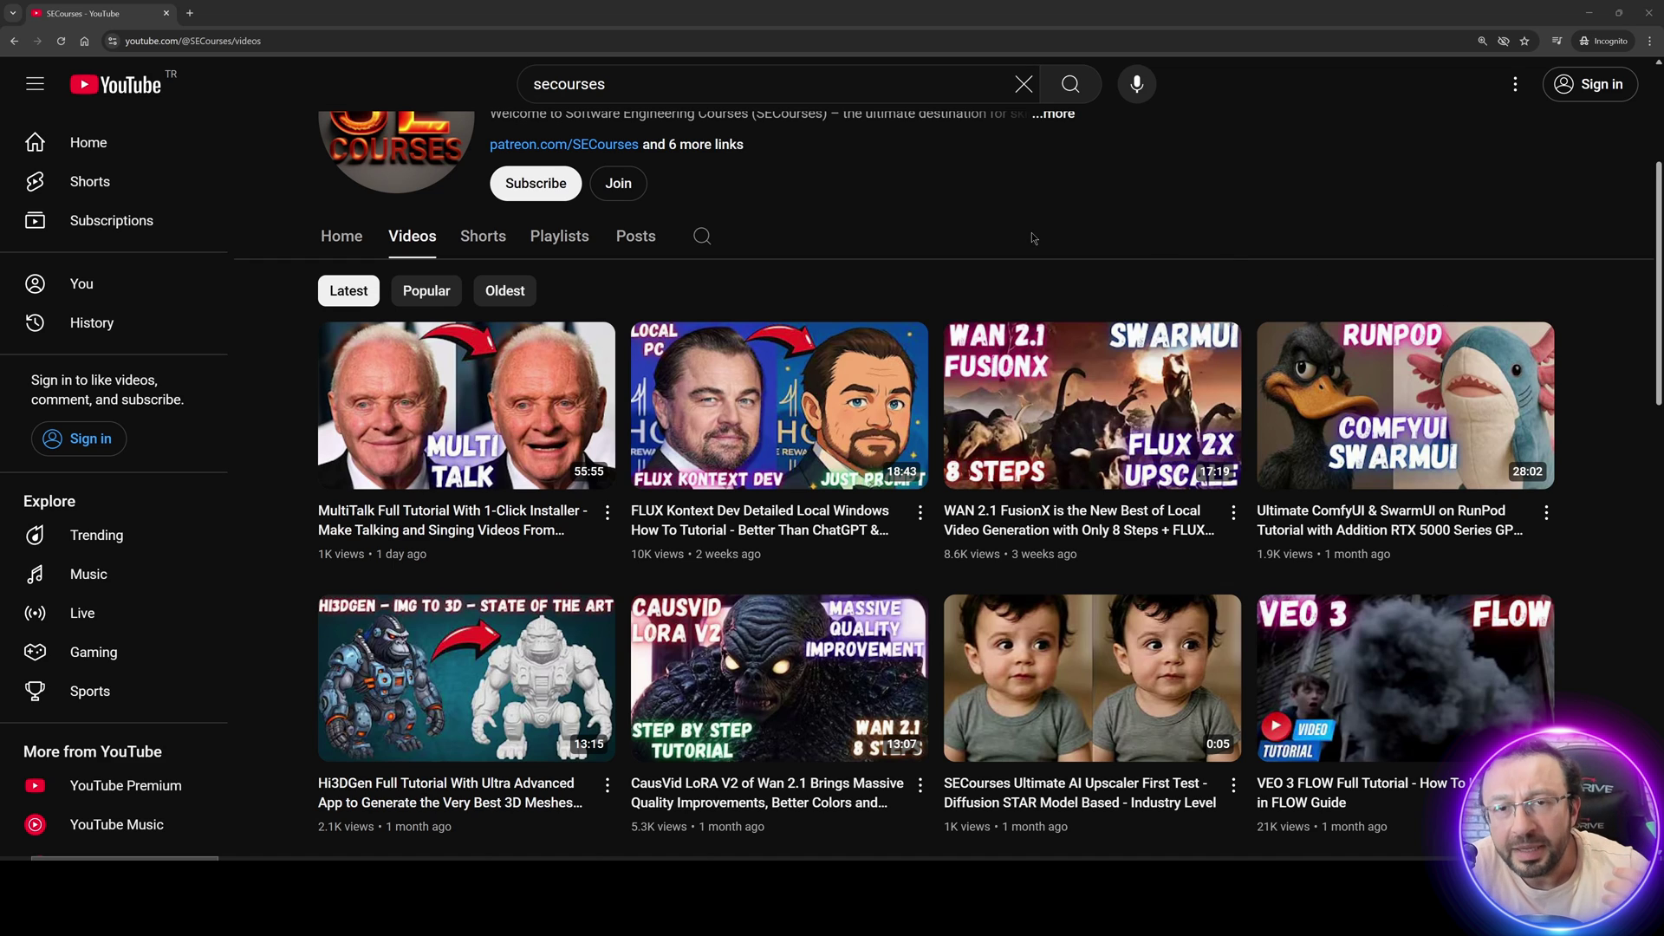
pyautogui.scroll(-1, 1002, 247)
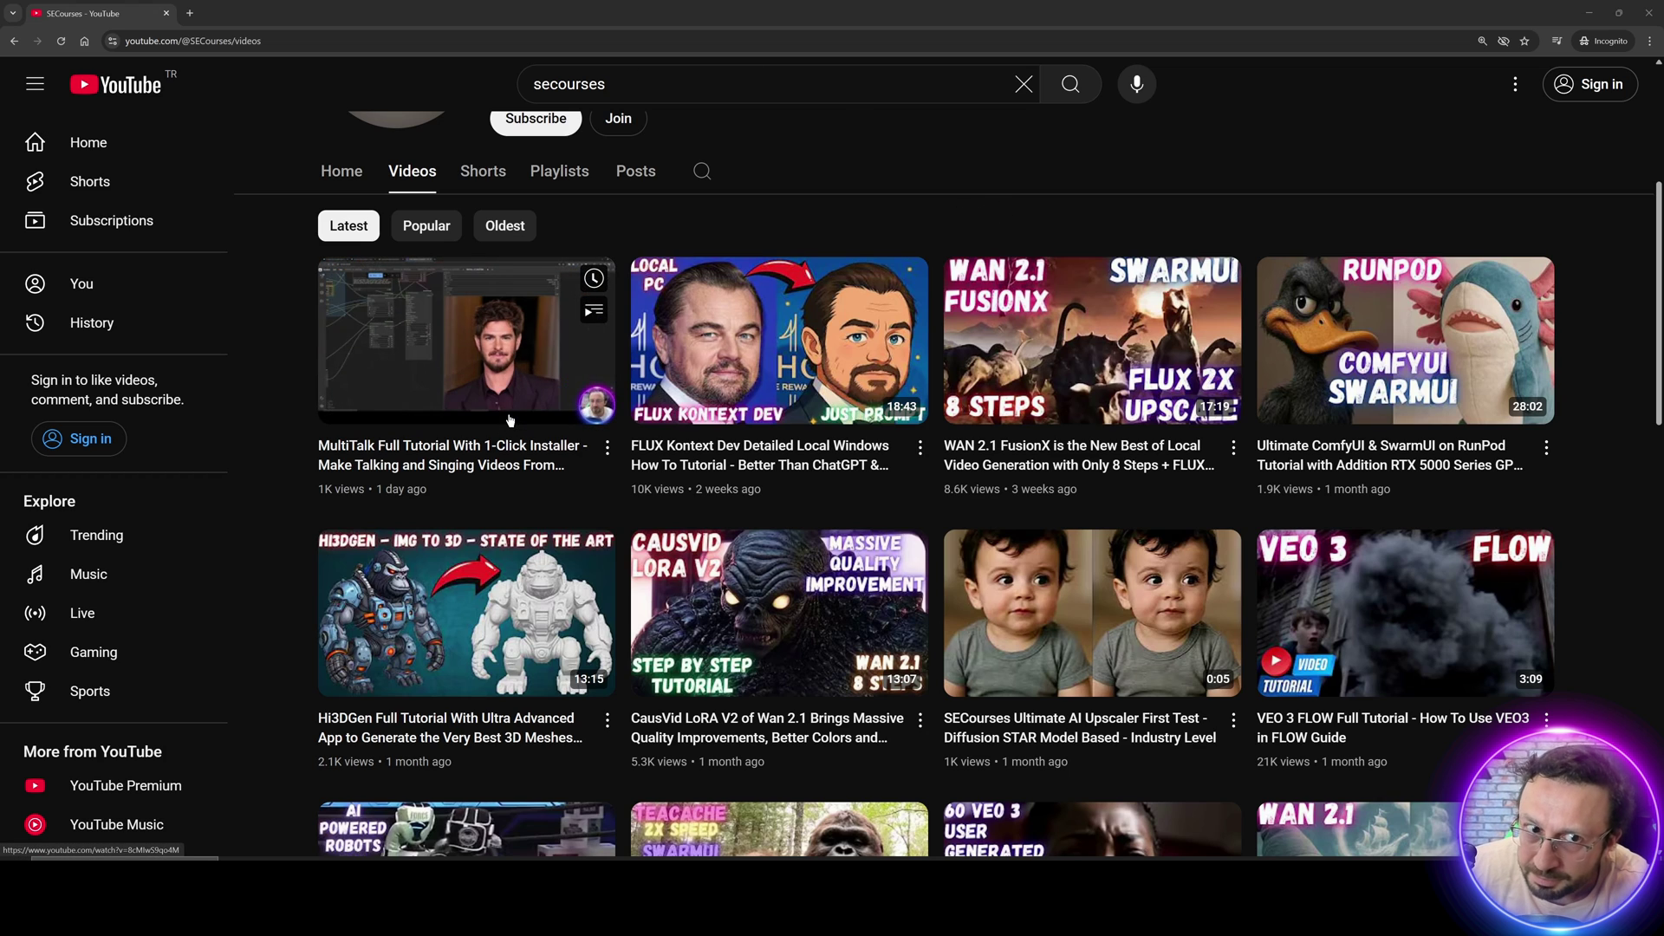
pyautogui.moveTo(526, 418)
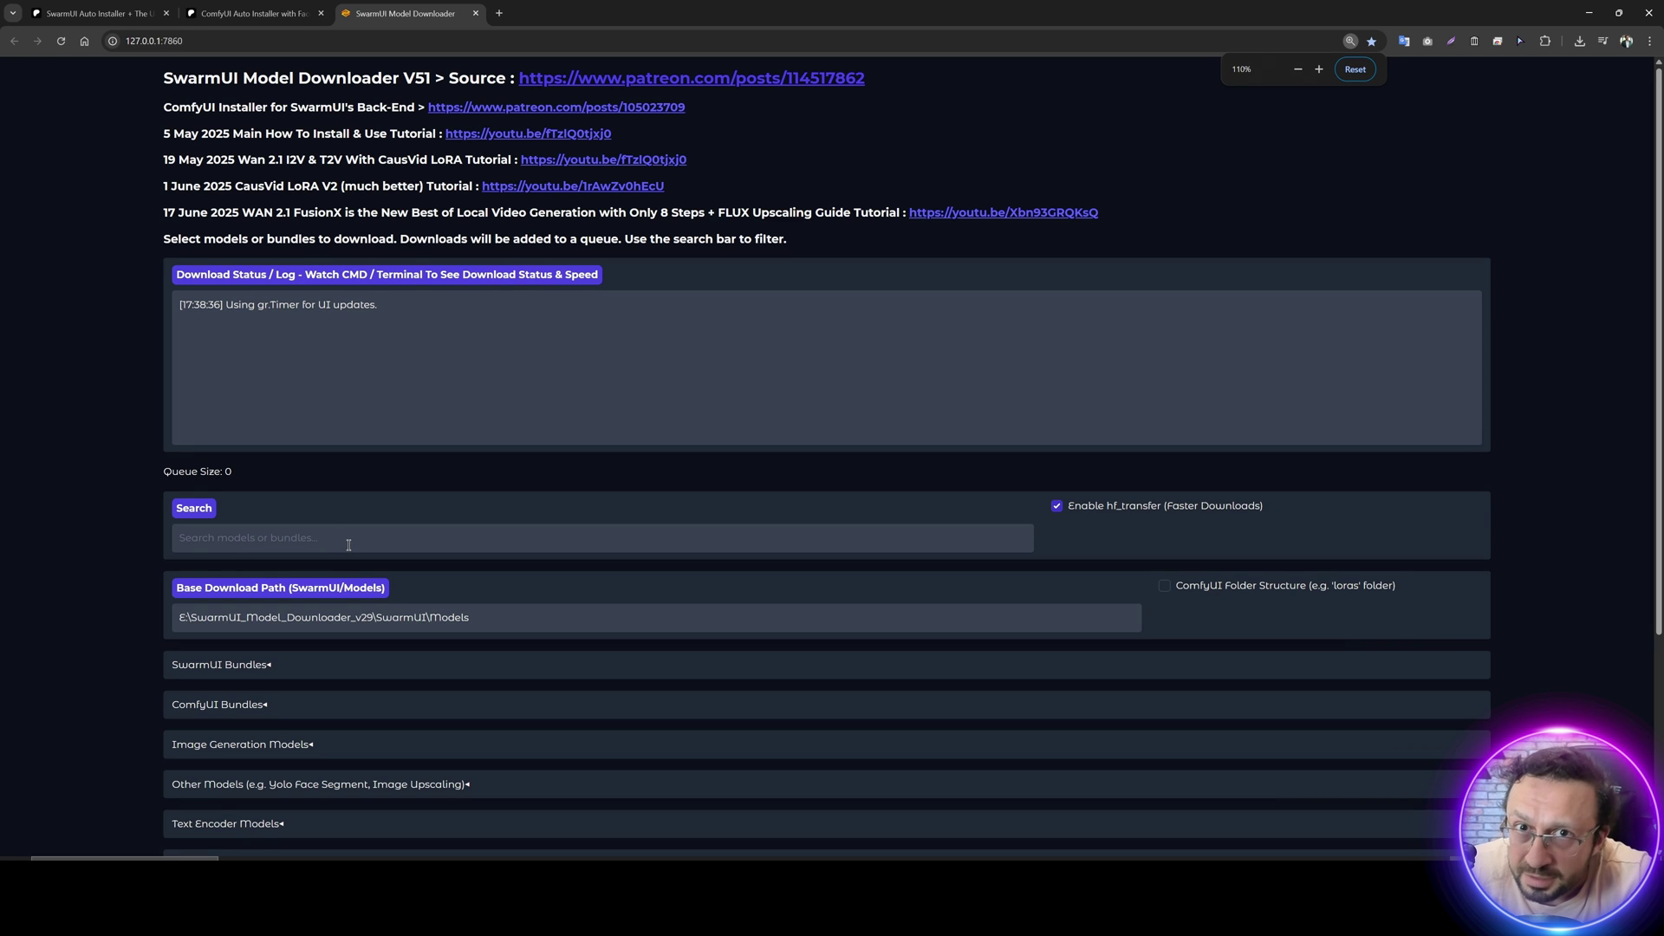
# Expand the ComfyUI Bundles and Video Generation Models sections in the SwarmUI Model Downloader.
pyautogui.scroll(-2, 355, 545)
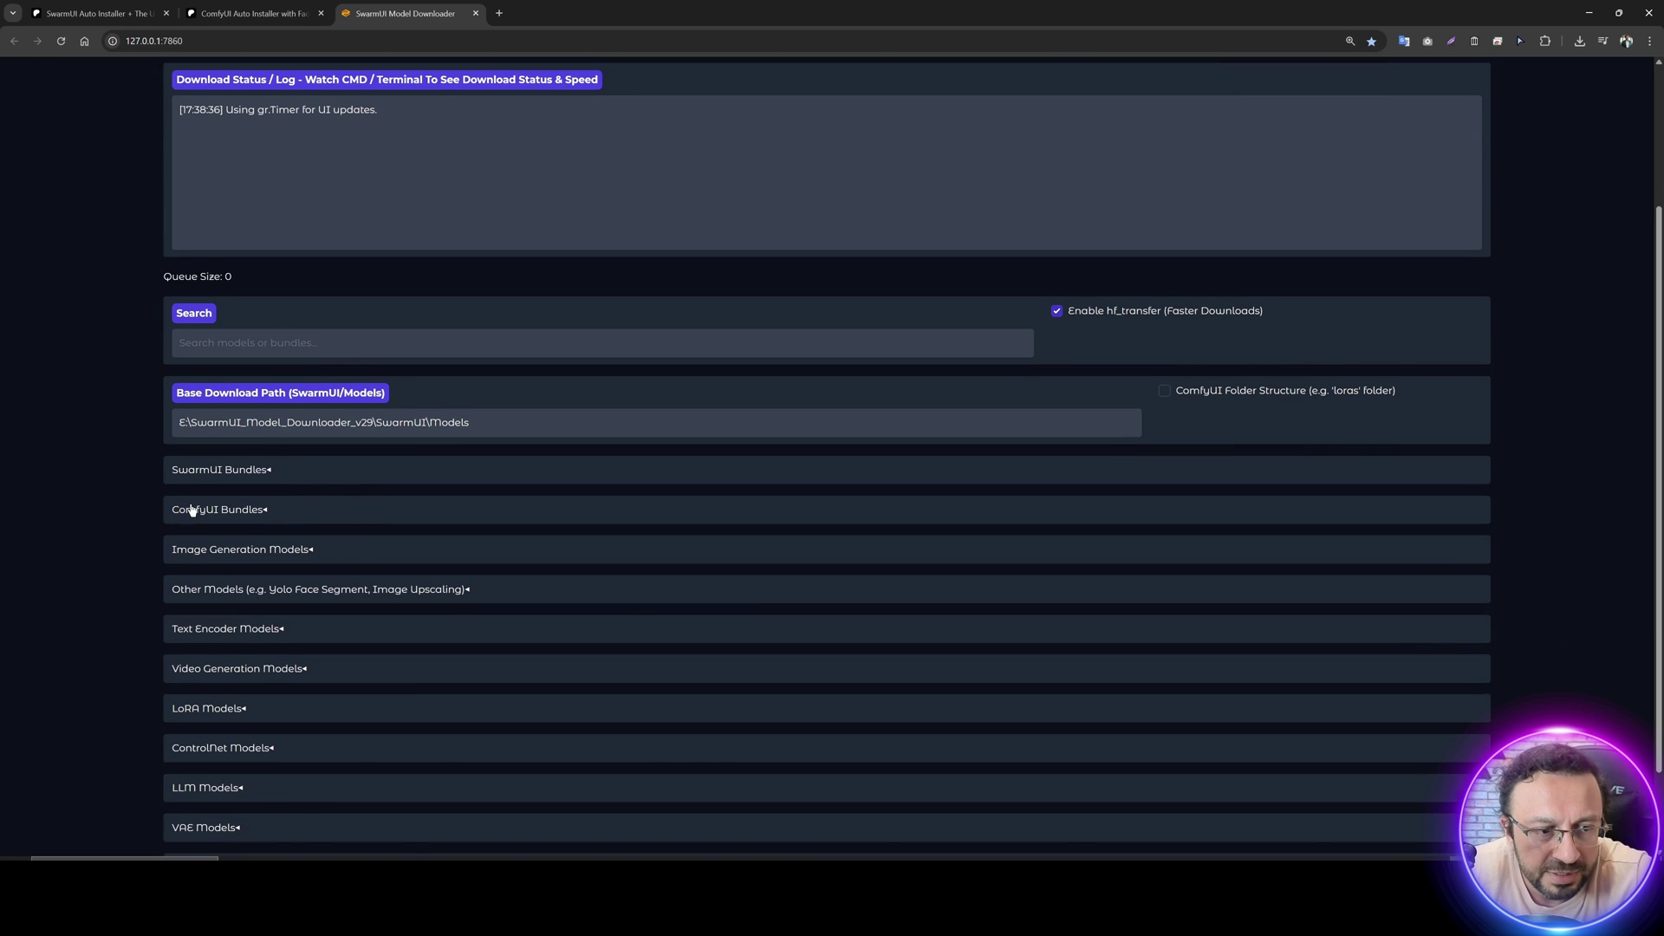
pyautogui.click(192, 510)
pyautogui.scroll(-5, 216, 460)
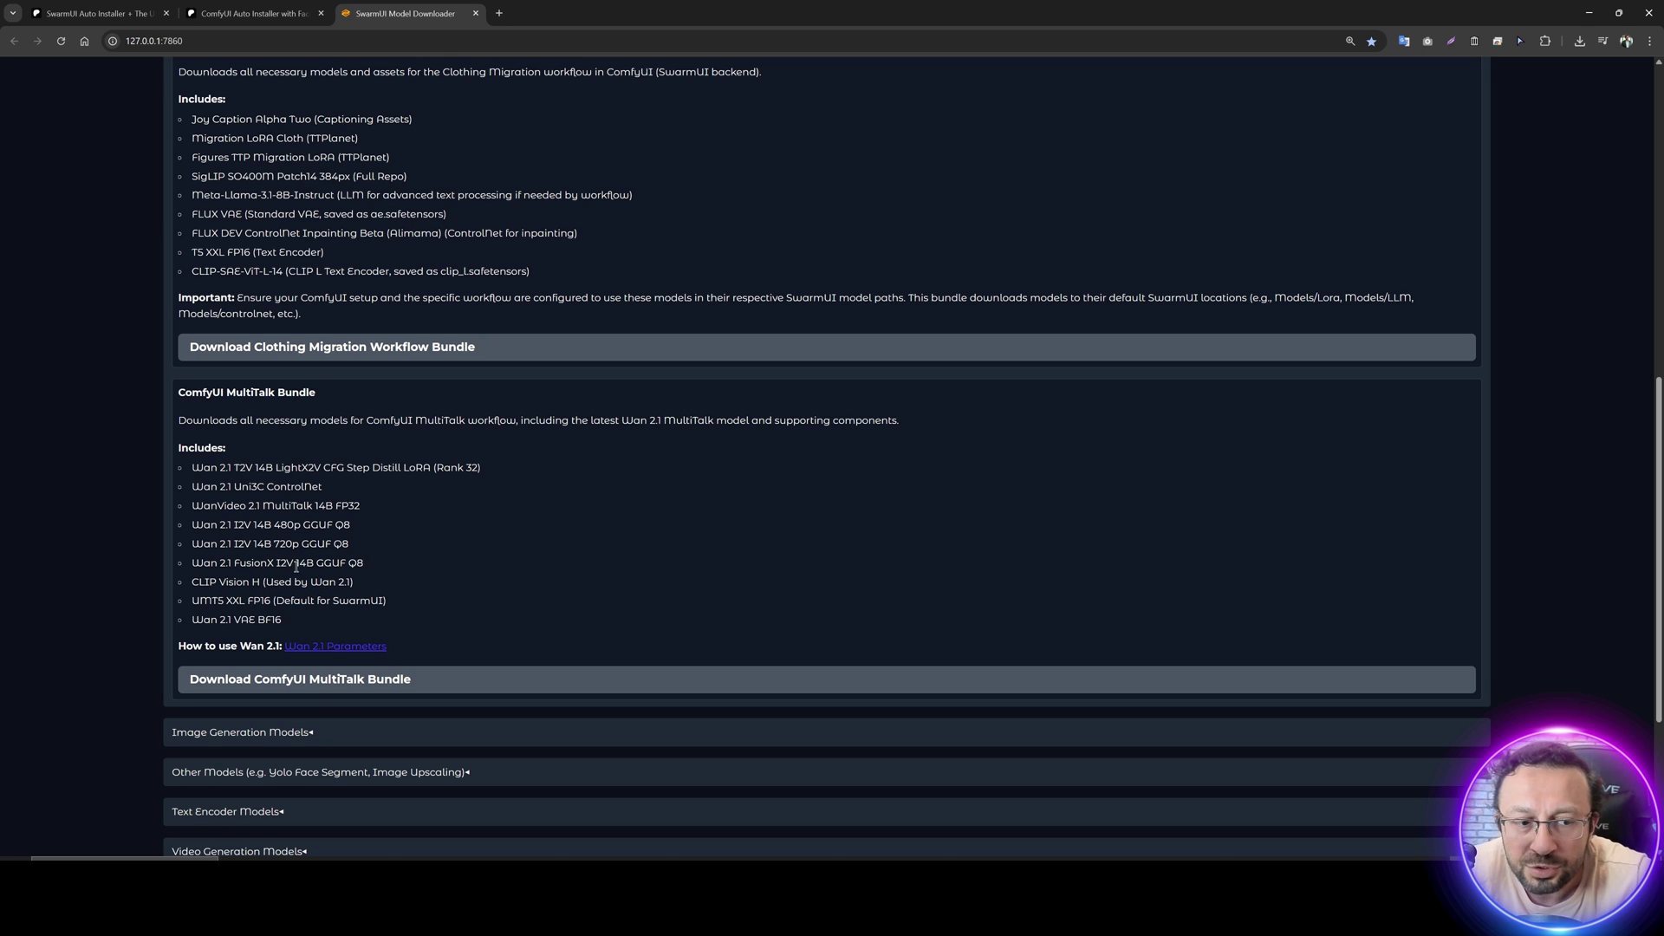
pyautogui.scroll(-3, 370, 571)
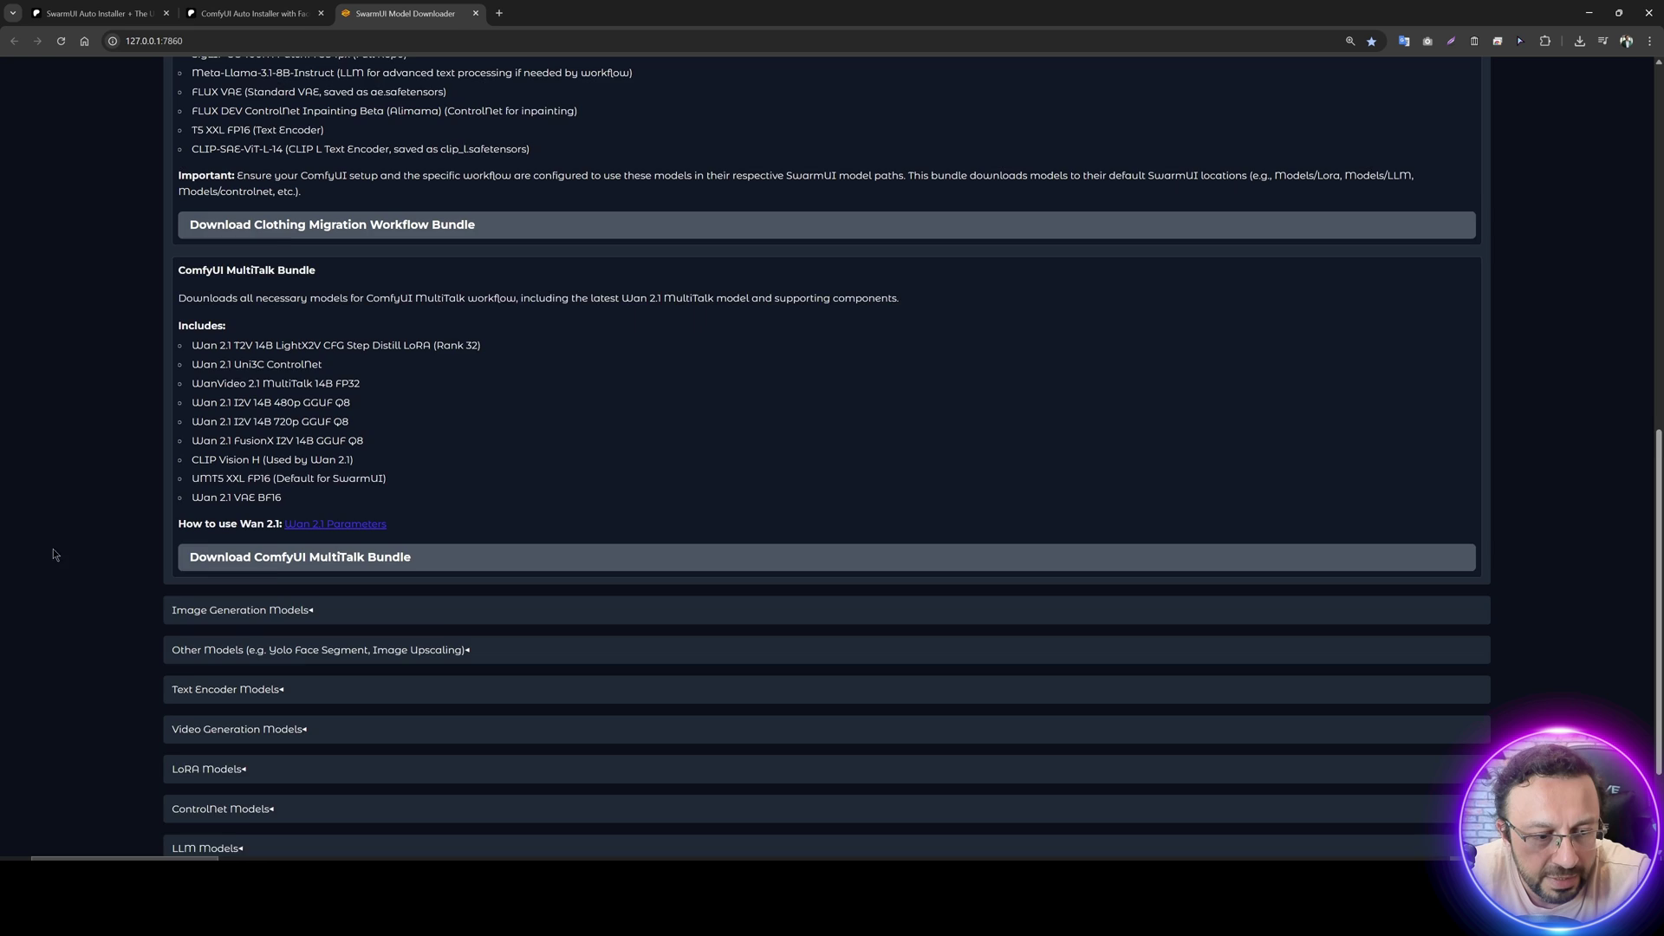
pyautogui.click(219, 574)
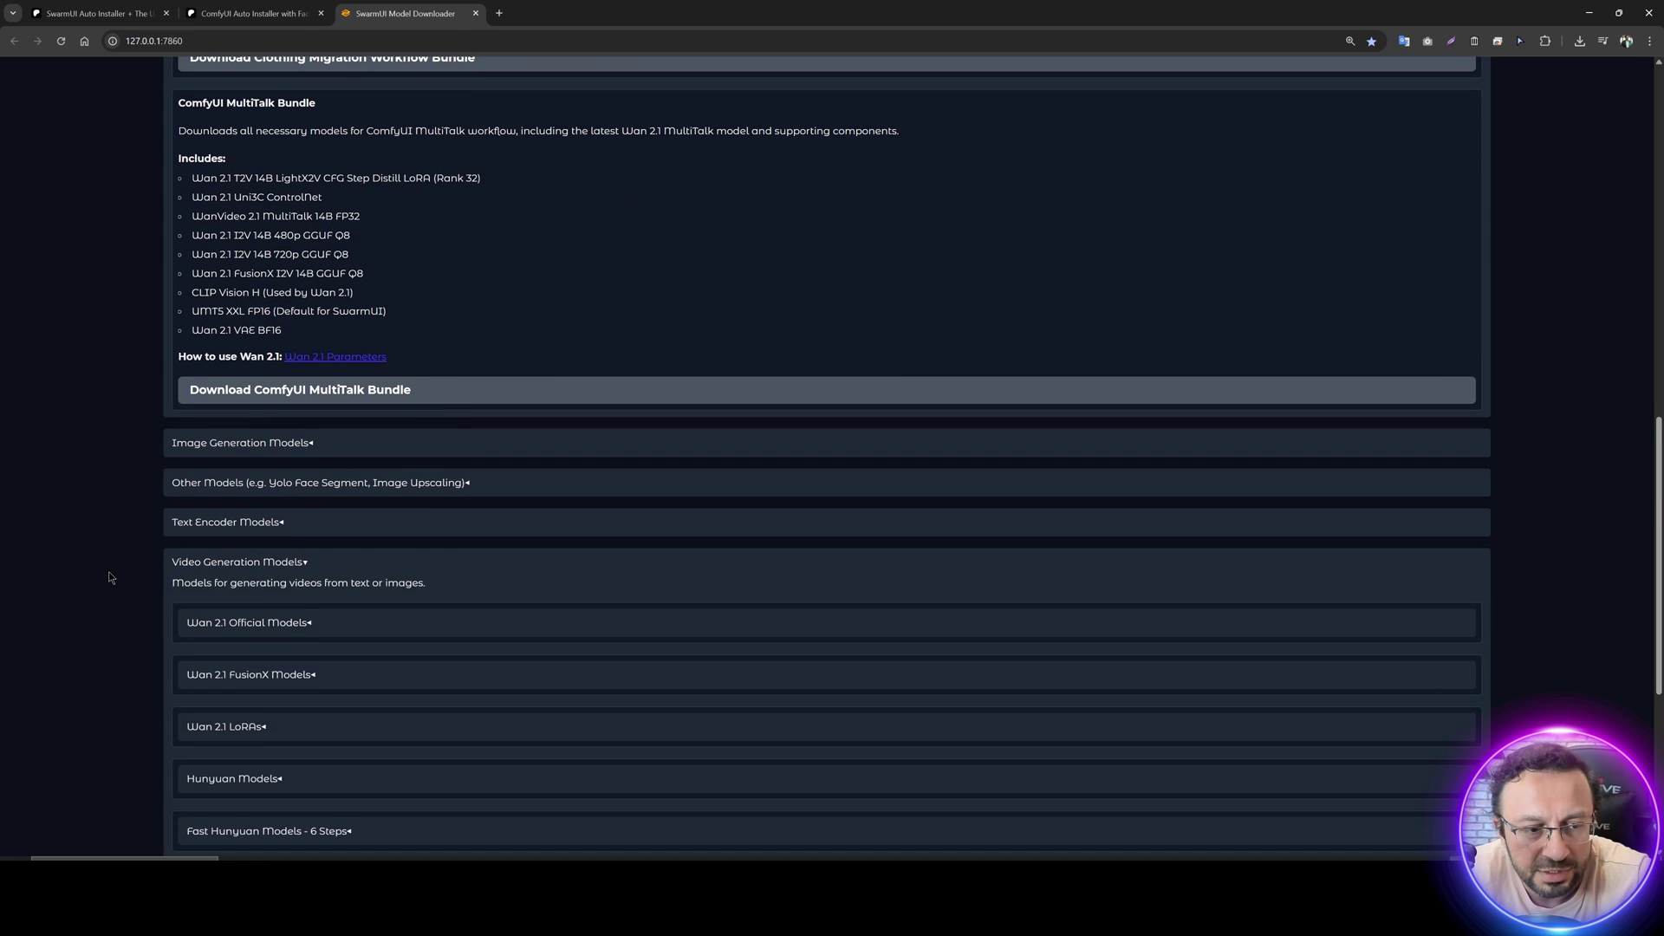
pyautogui.scroll(-4, 323, 325)
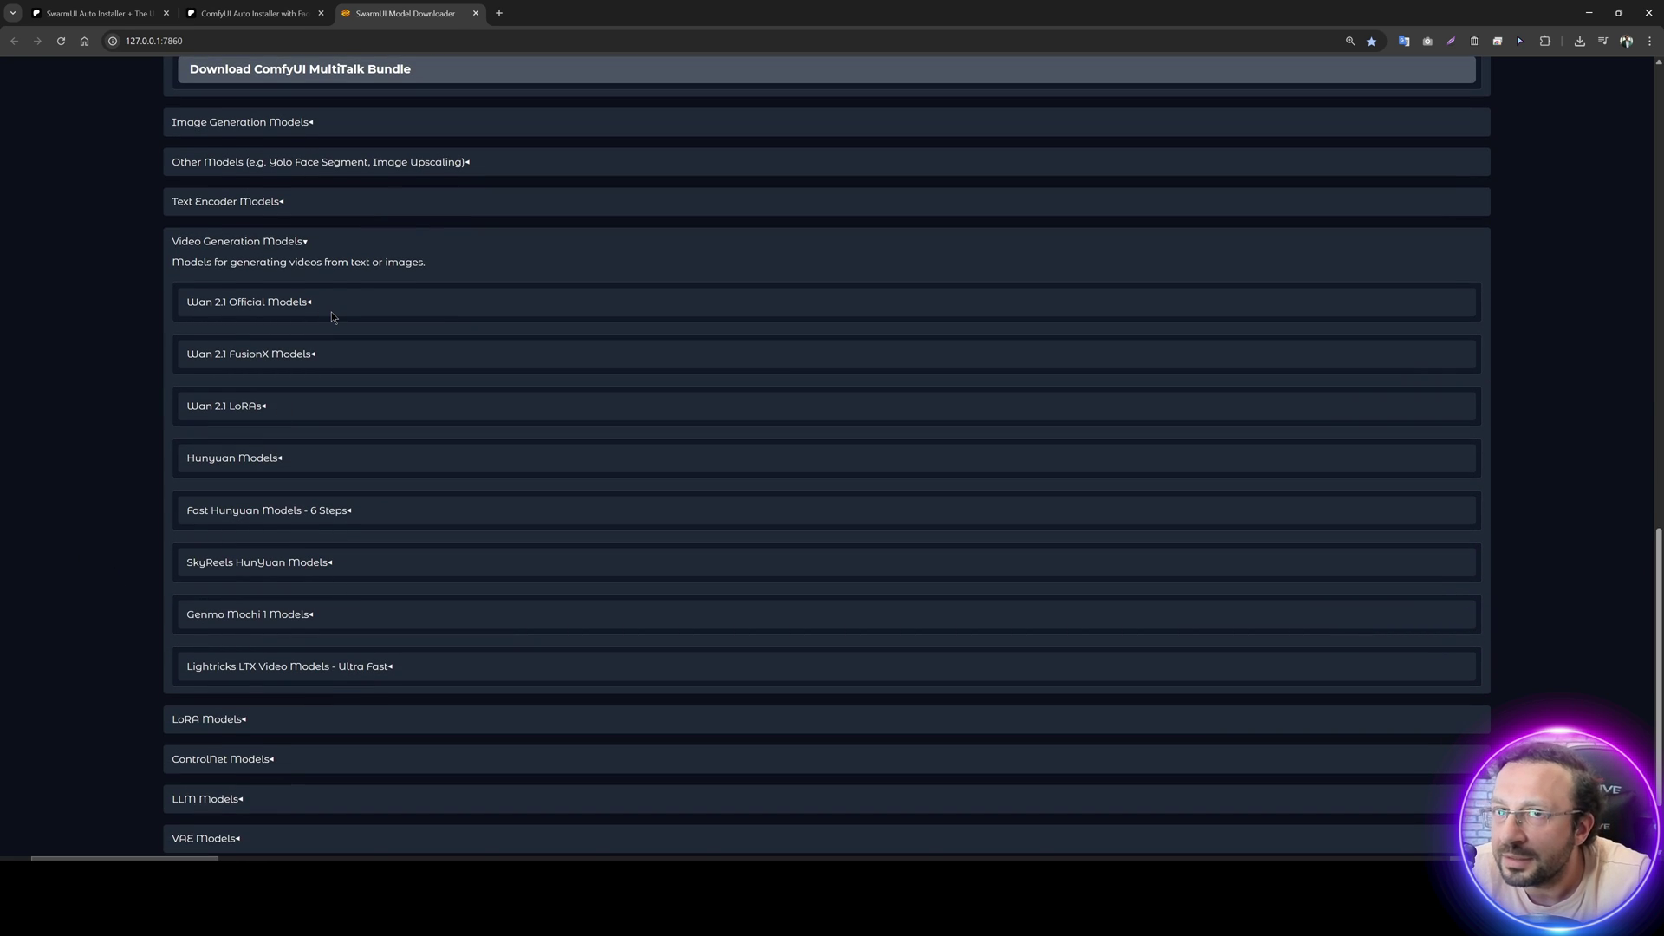
# Briefly show the Wan 2.1 Official Models, FusionX Models and LoRAs lists.
pyautogui.click(274, 305)
pyautogui.click(274, 305)
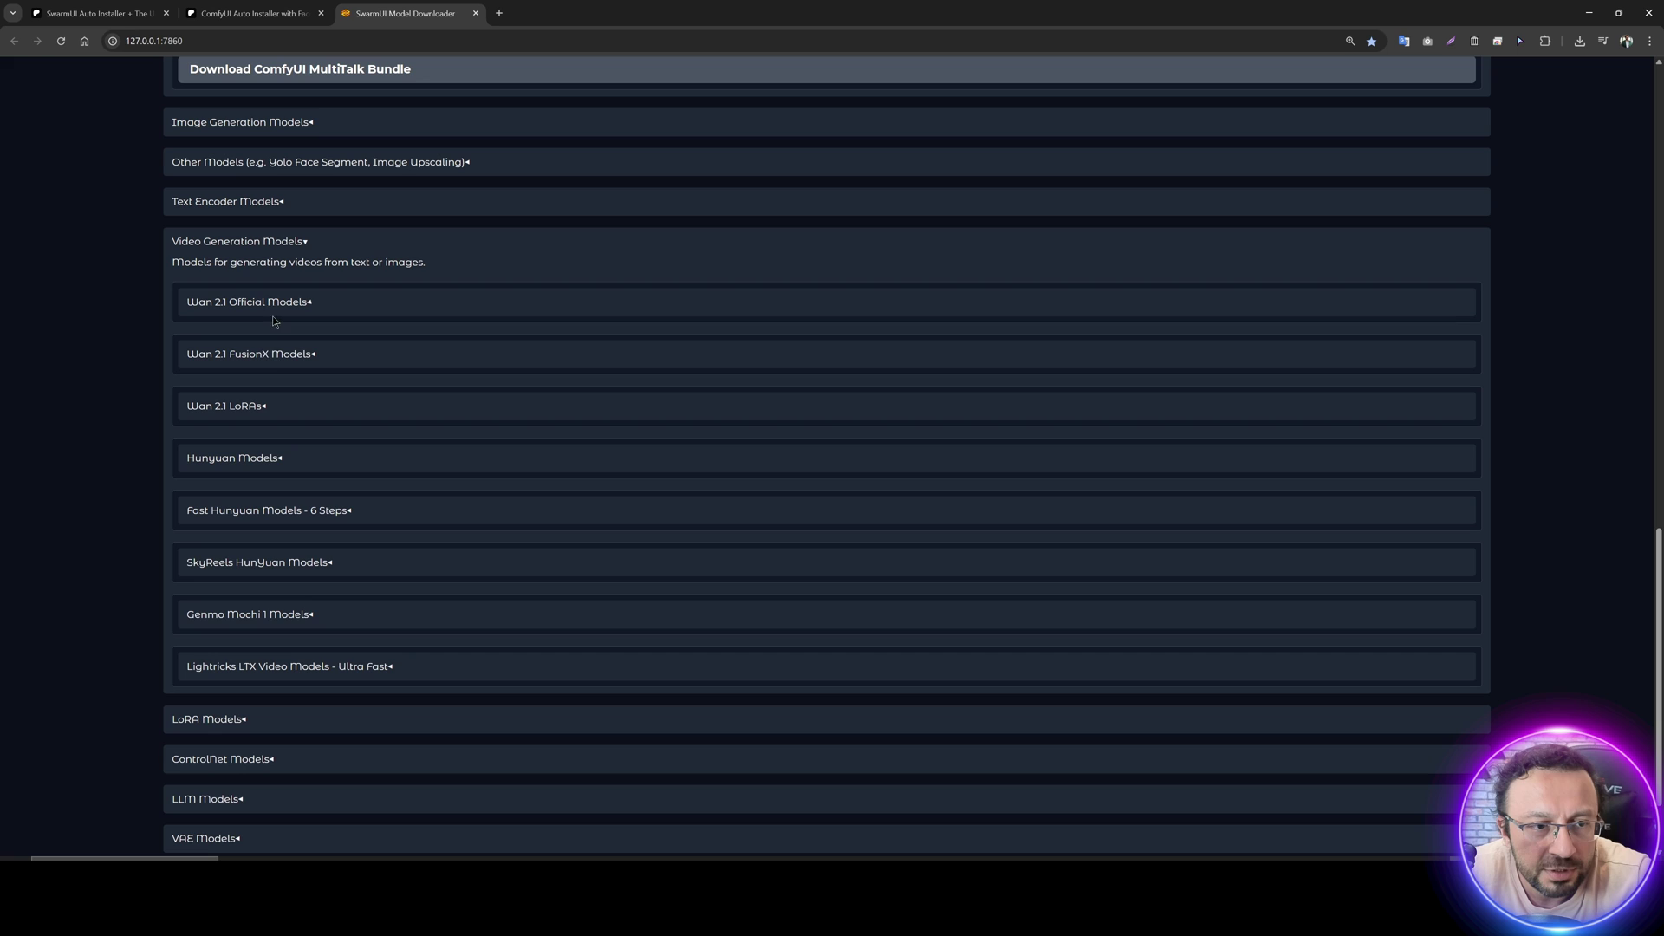
pyautogui.click(270, 362)
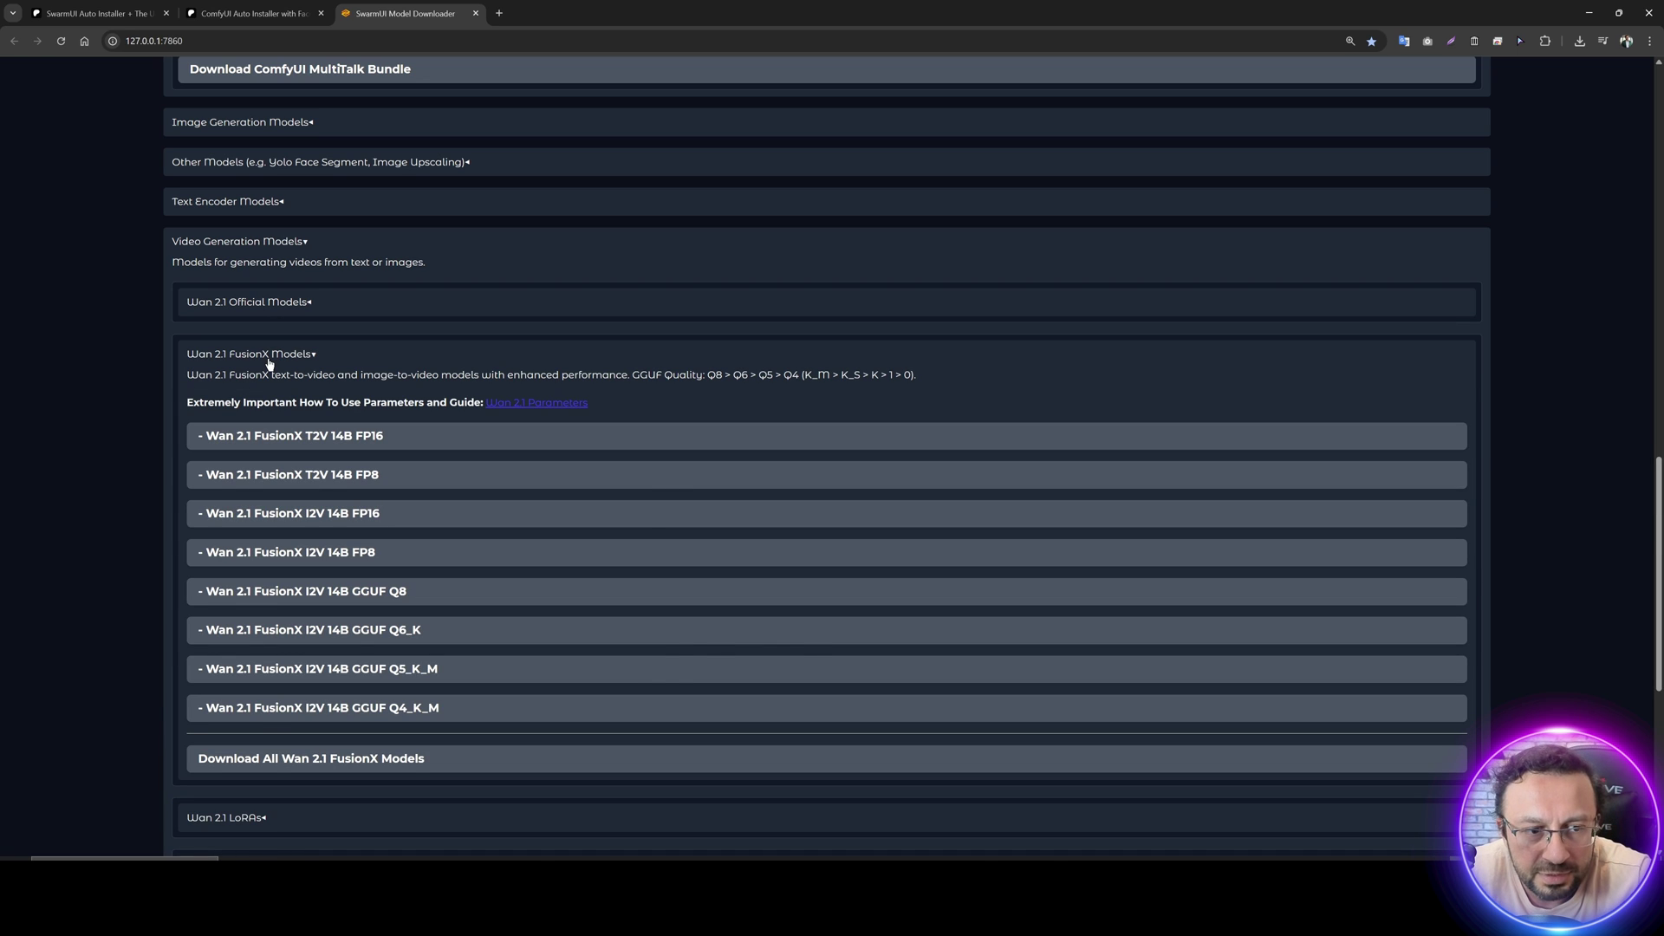
pyautogui.click(269, 363)
pyautogui.click(249, 407)
pyautogui.click(249, 408)
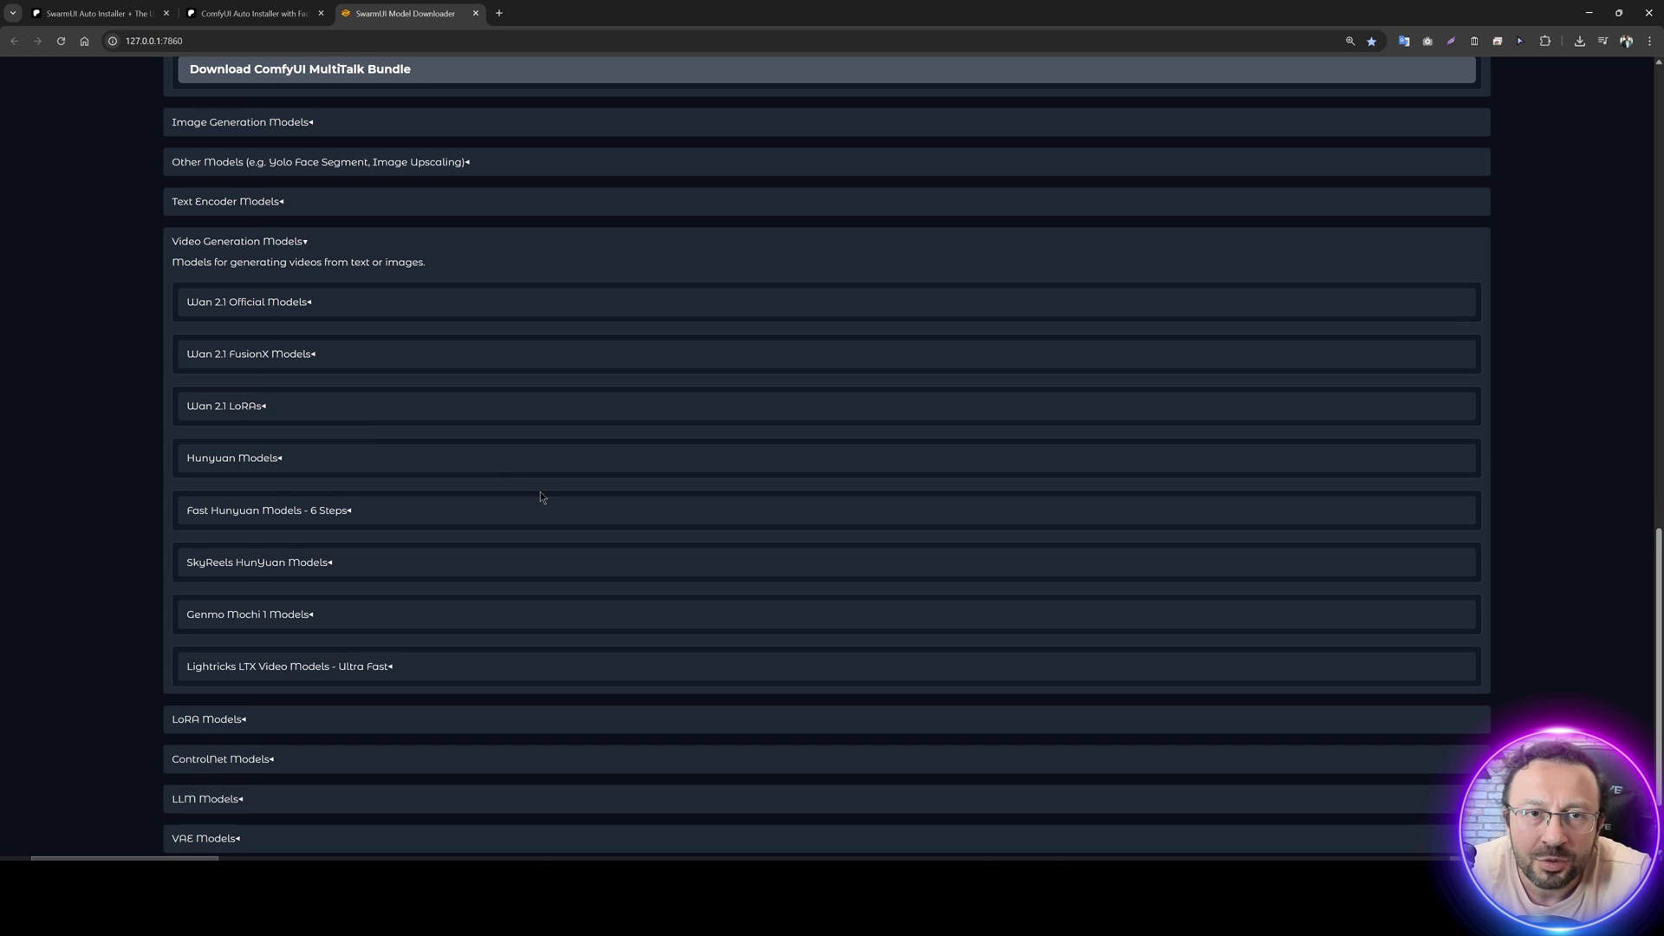
# Download the Comfy_UI_V38.zip installer from the ComfyUI Patreon post.
pyautogui.scroll(2, 574, 493)
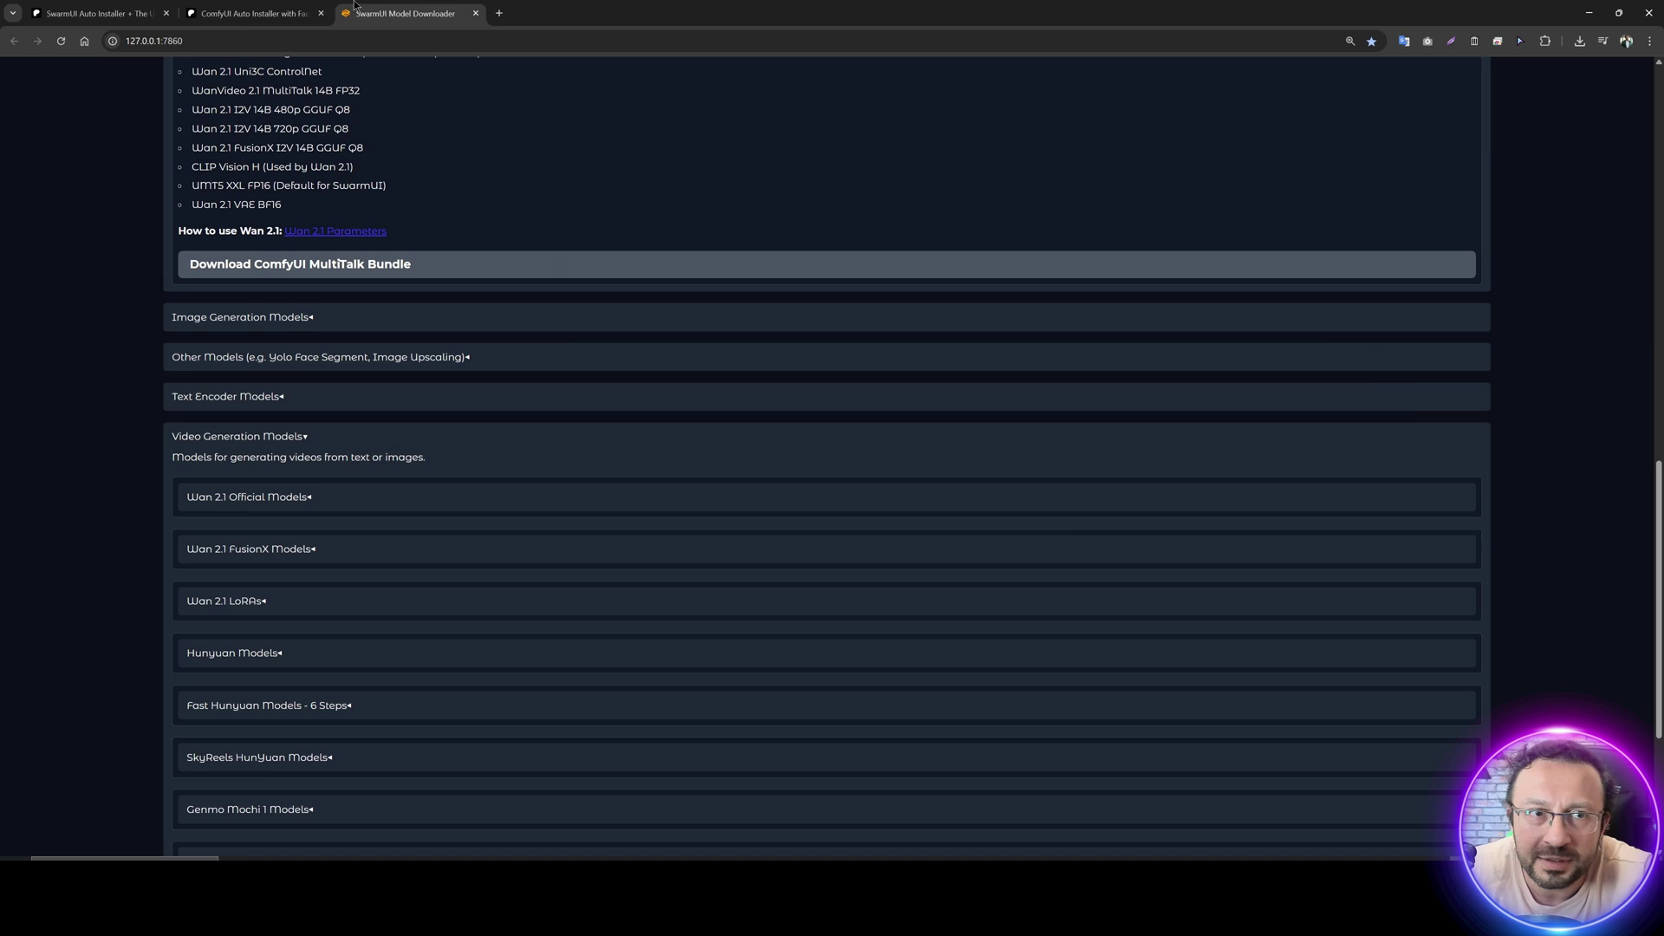
pyautogui.click(256, 13)
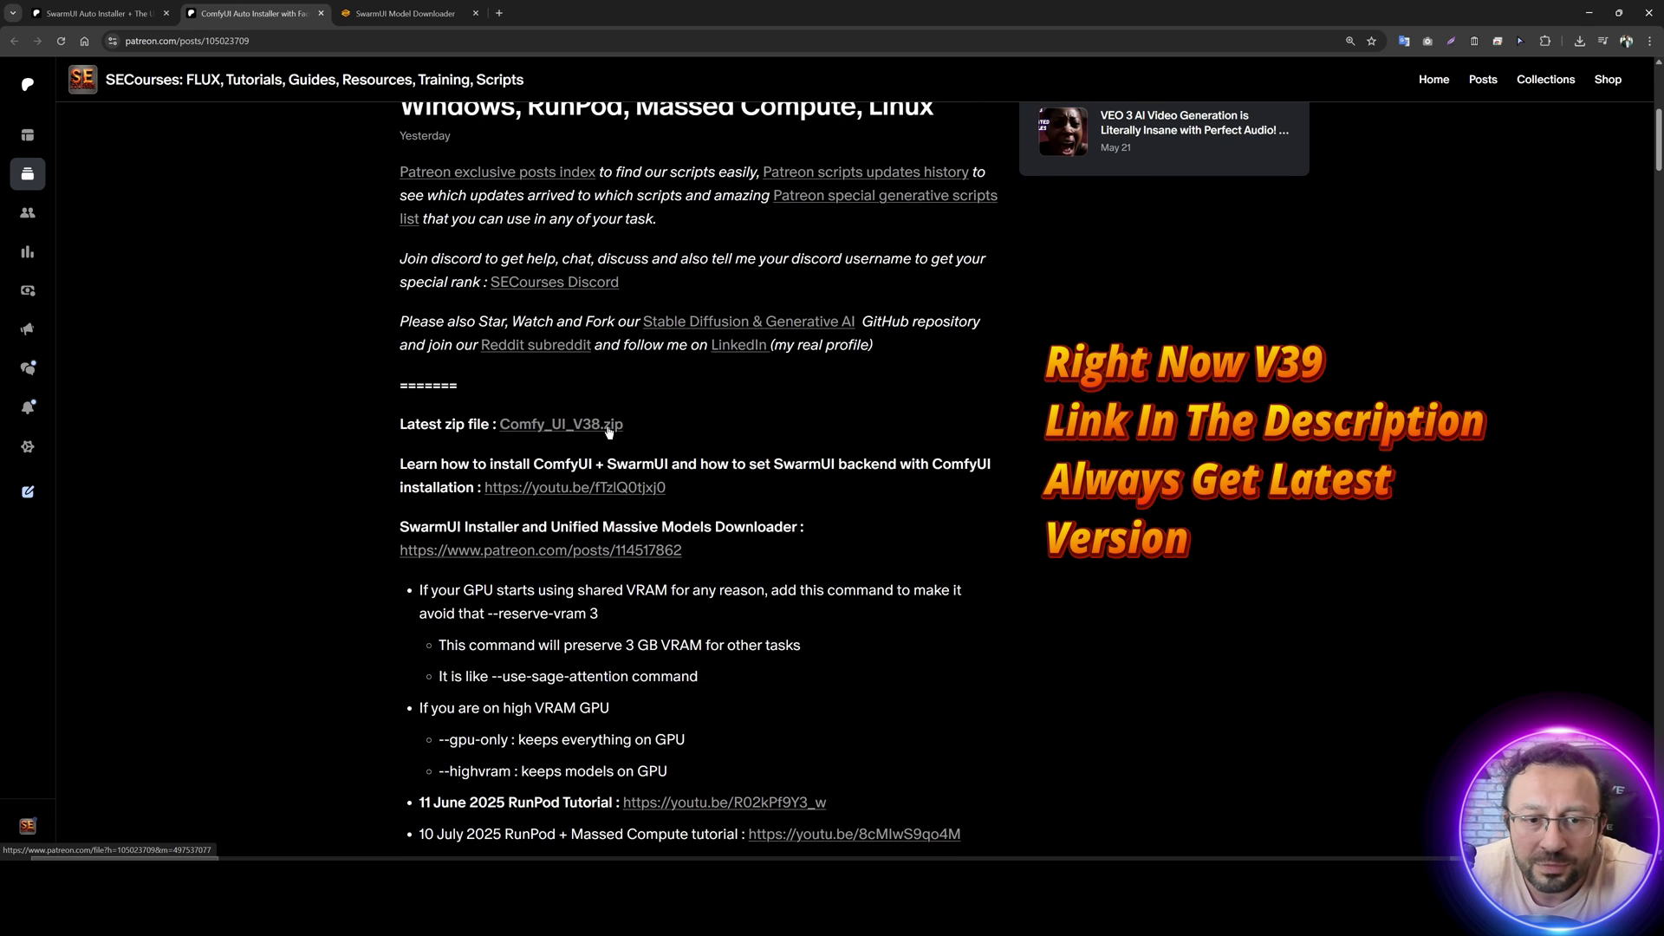
pyautogui.click(606, 430)
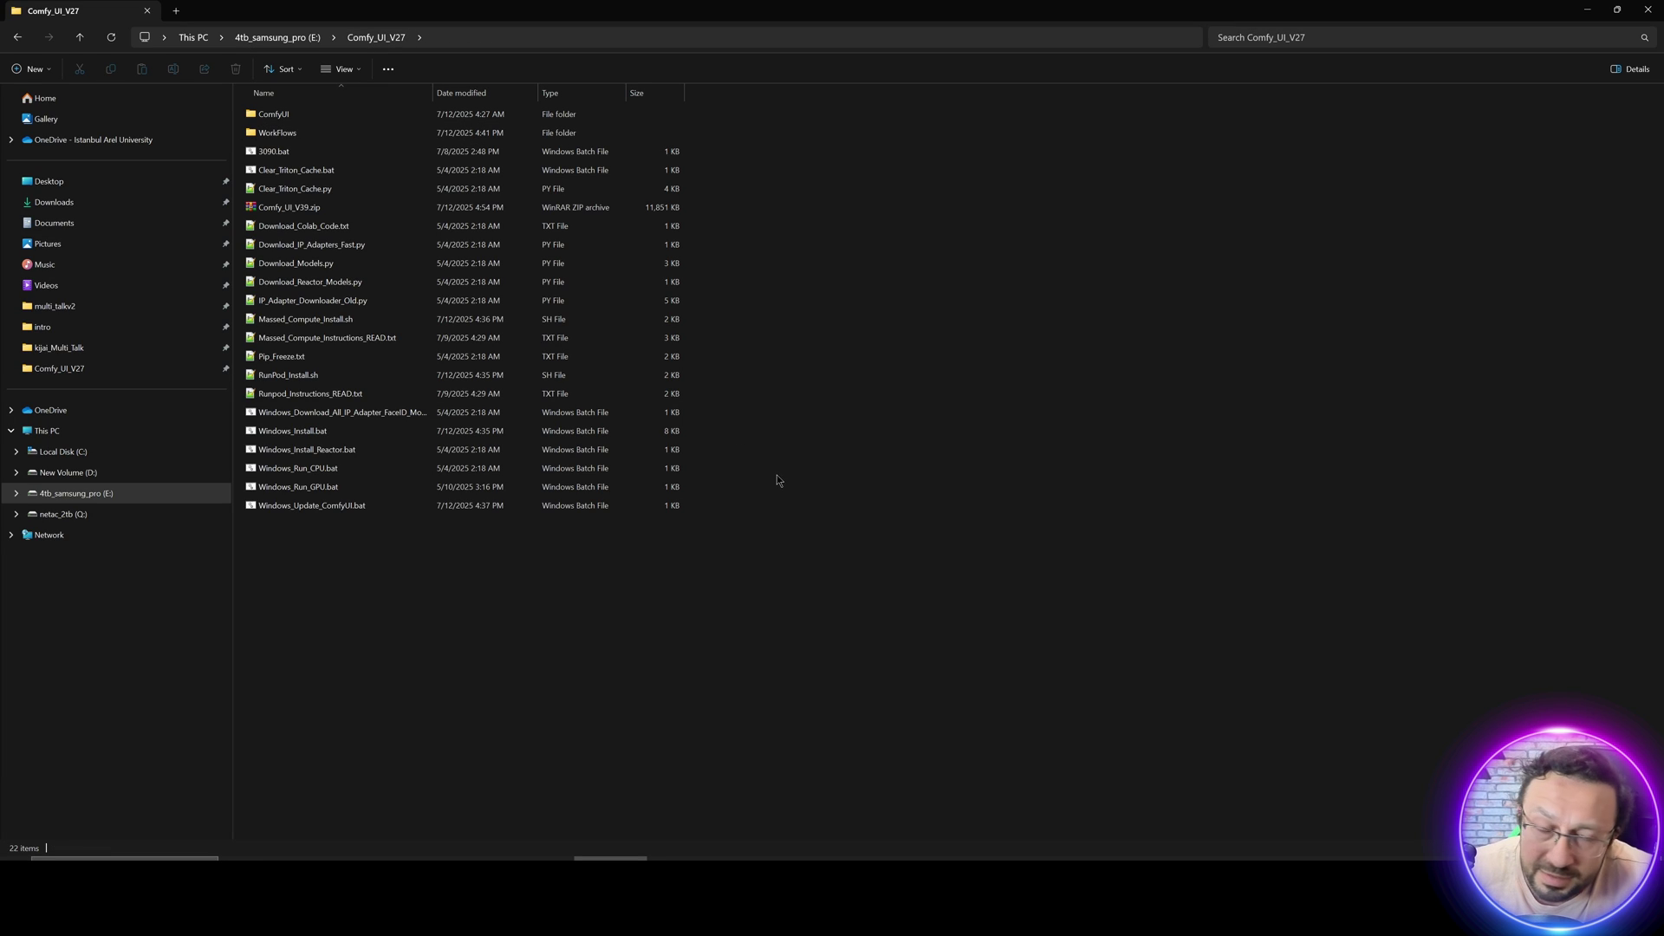
# Open the WorkFlows folder and then its kijai_Multi_Talk subfolder.
pyautogui.click(284, 137)
pyautogui.doubleClick(285, 138)
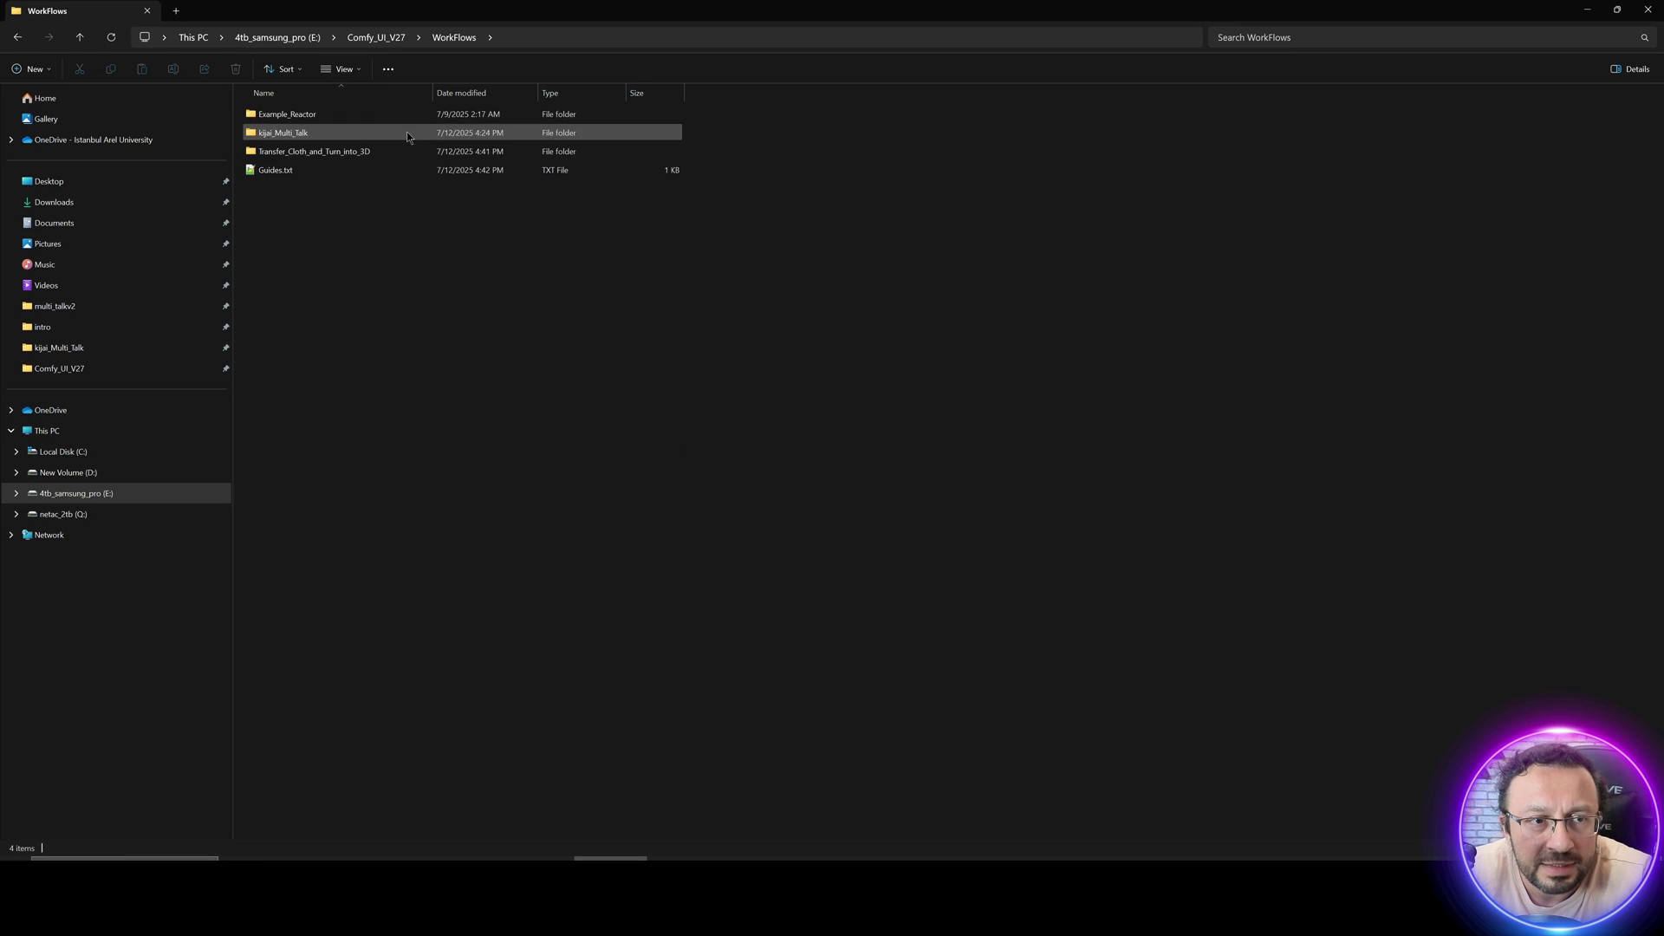
pyautogui.doubleClick(306, 137)
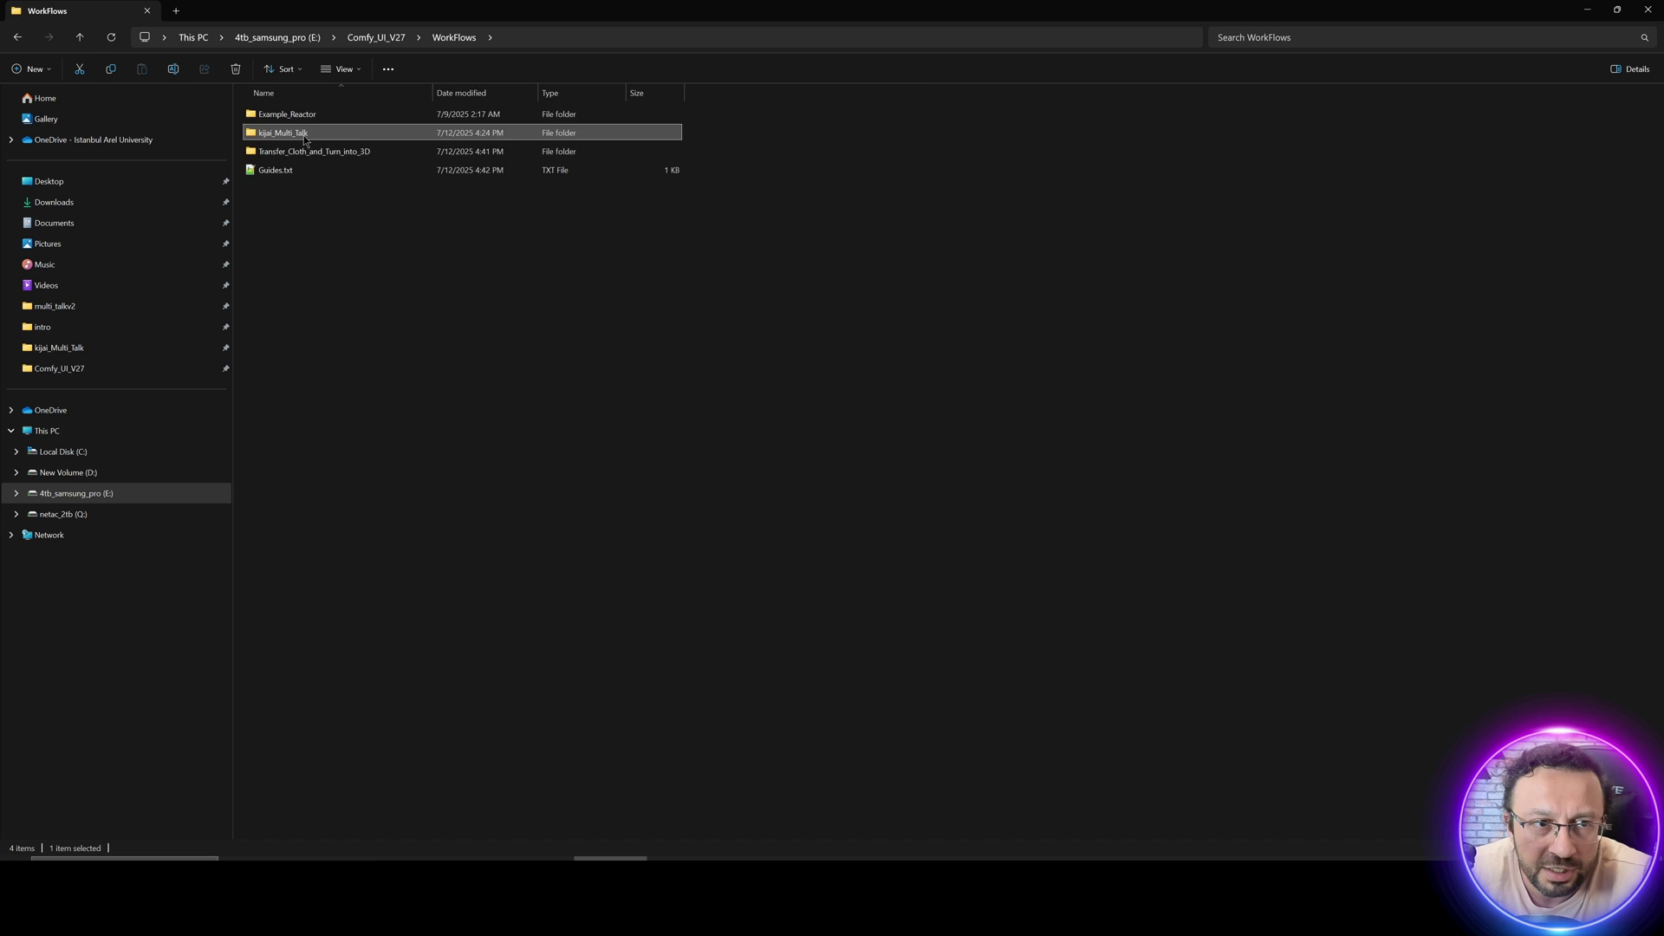
# Point out the four Loyal/Animated workflow folders and the Demo_Videos_With_Metadata_Download_Link.txt file.
pyautogui.click(604, 260)
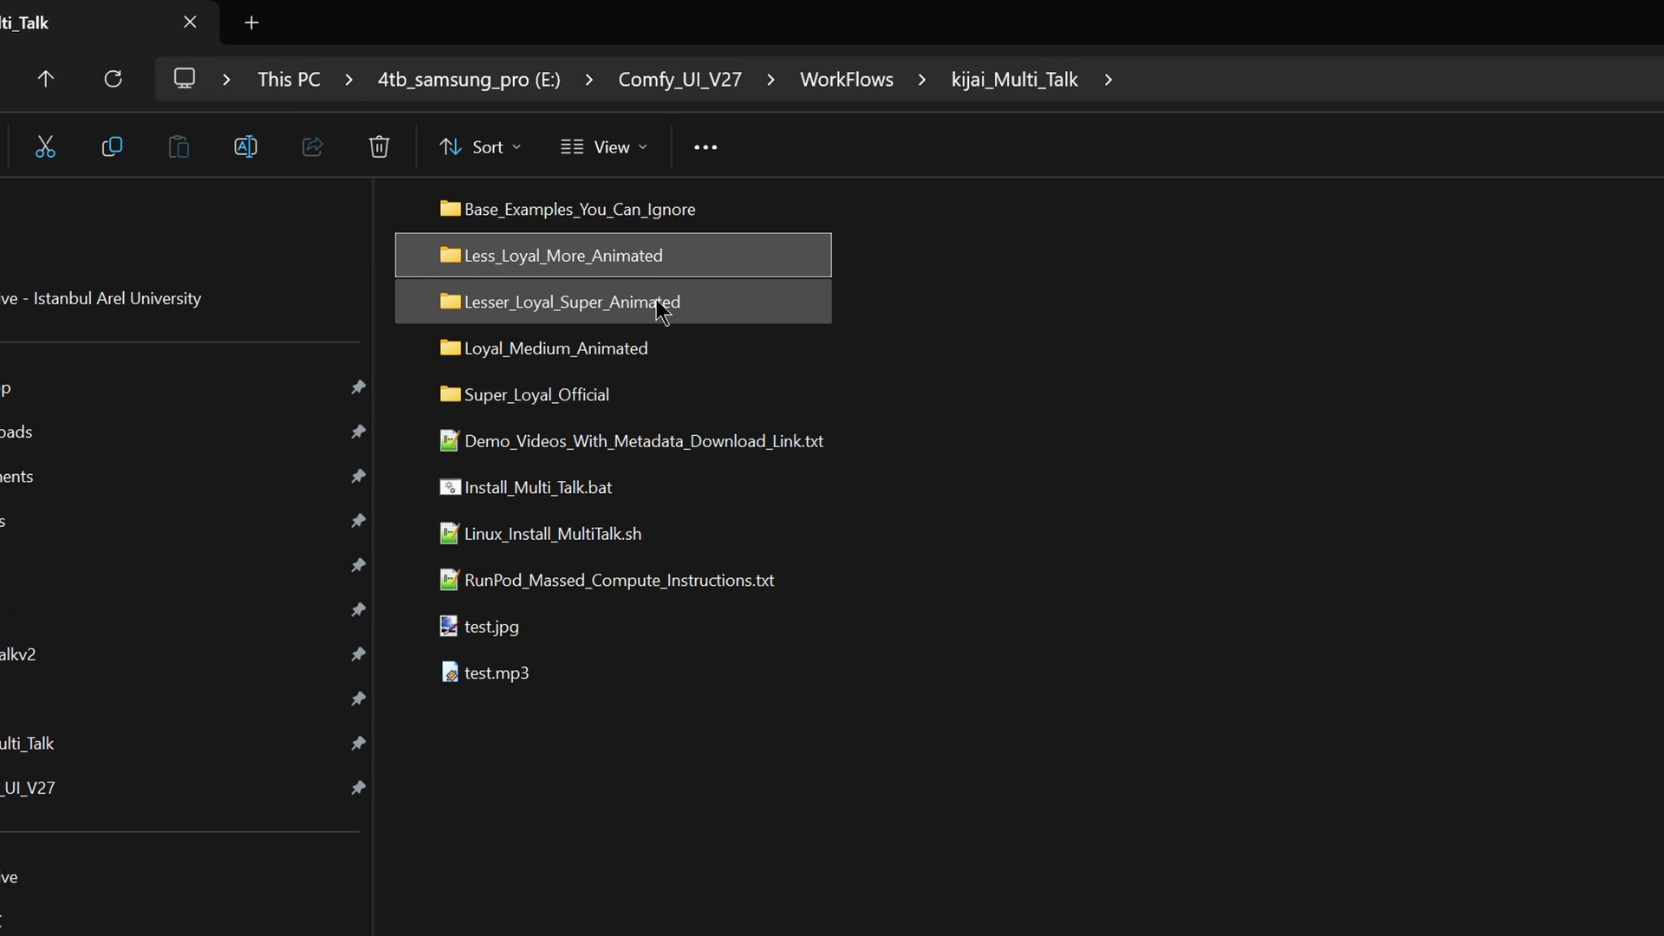
pyautogui.click(566, 407)
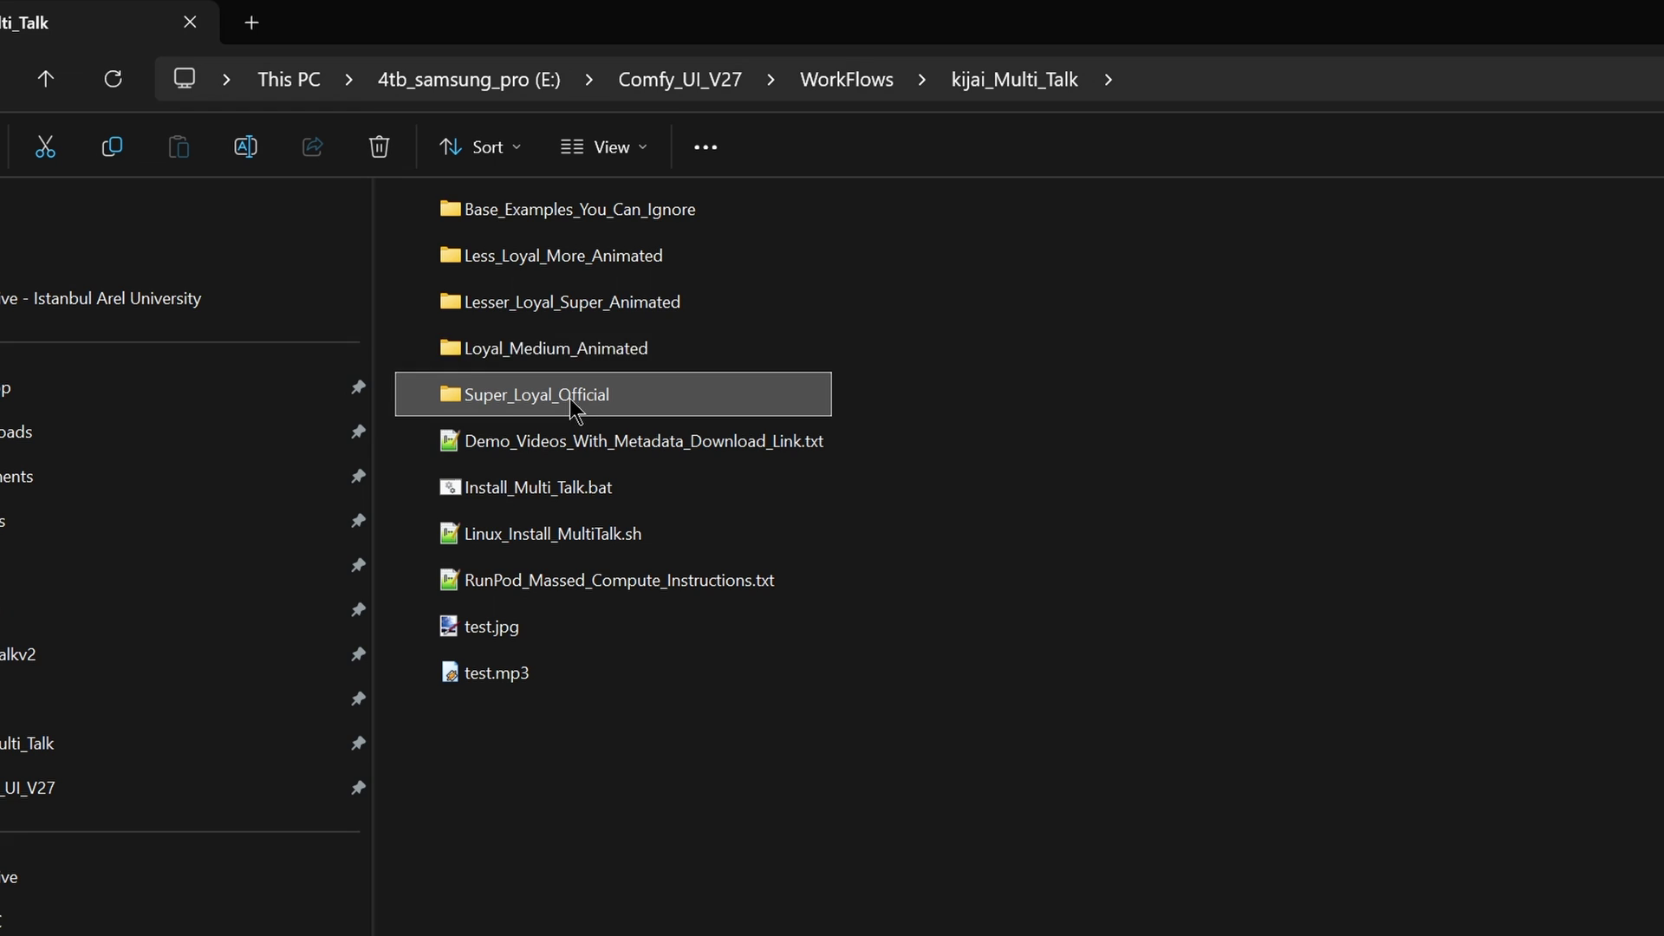
pyautogui.click(546, 359)
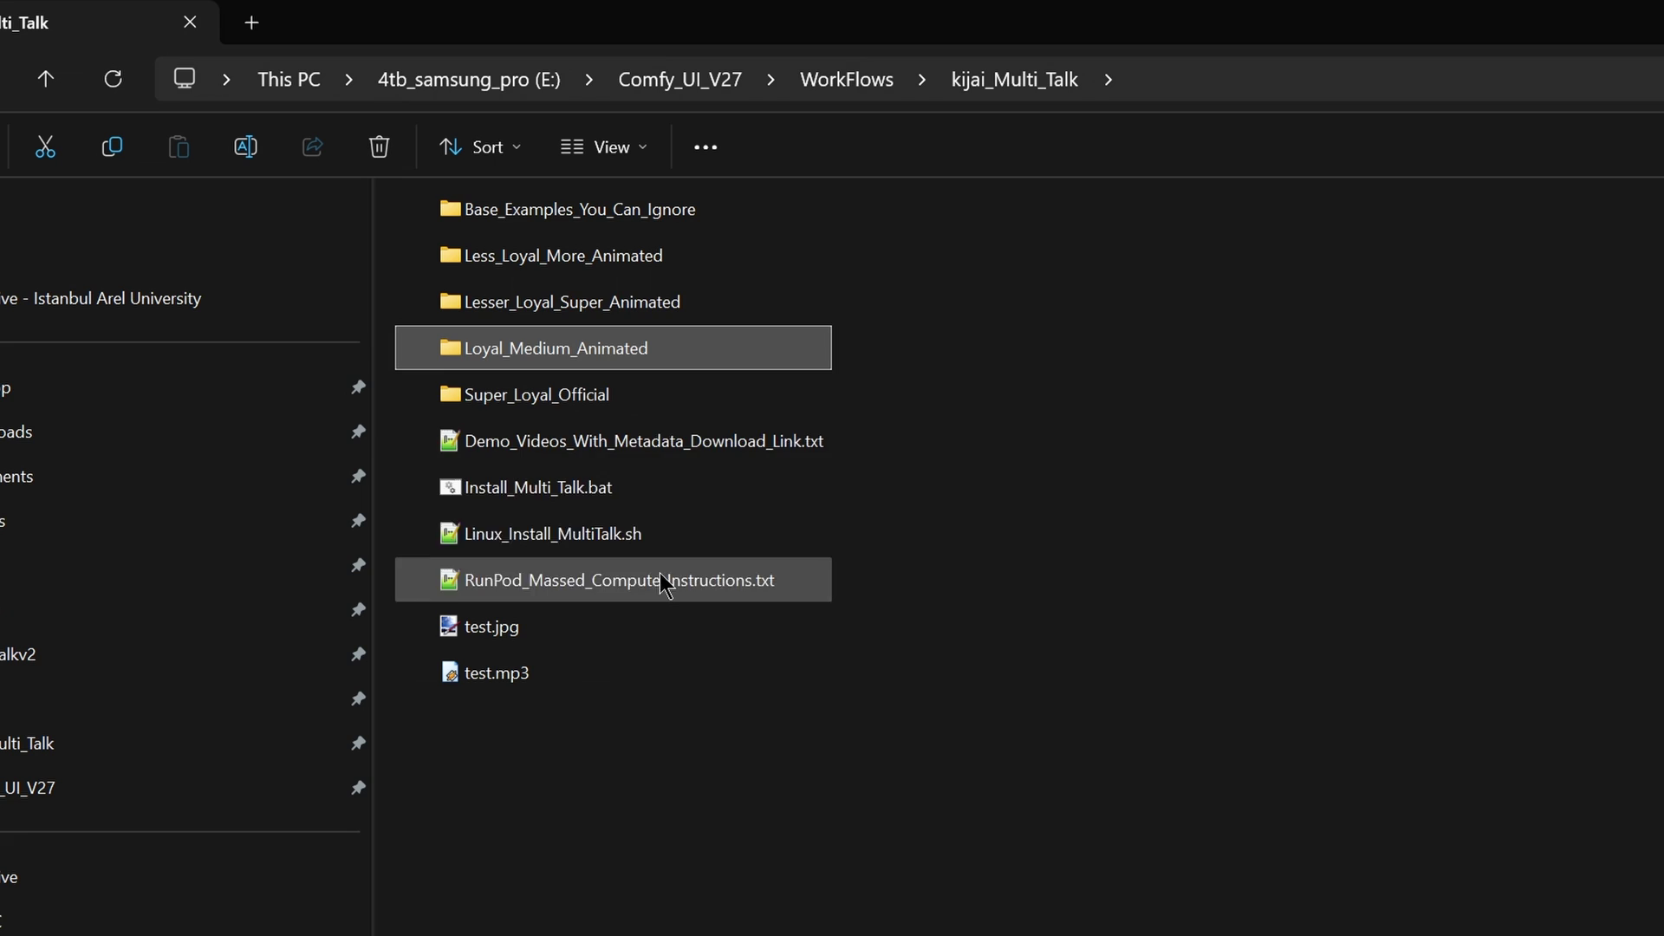
pyautogui.click(529, 322)
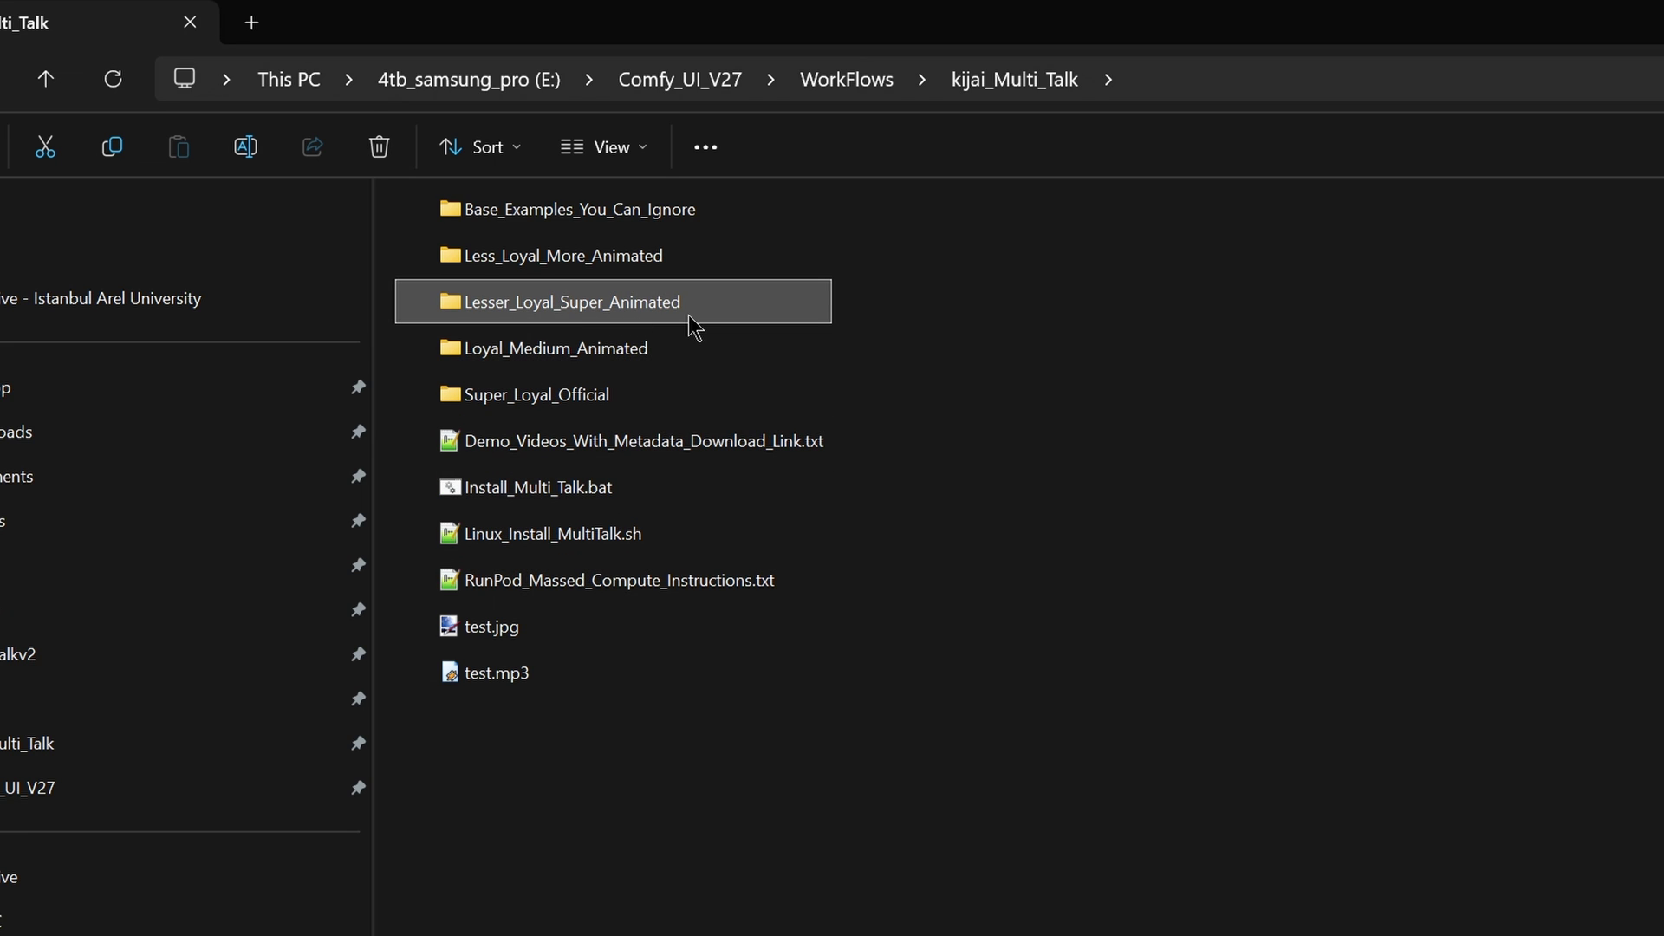
pyautogui.click(552, 256)
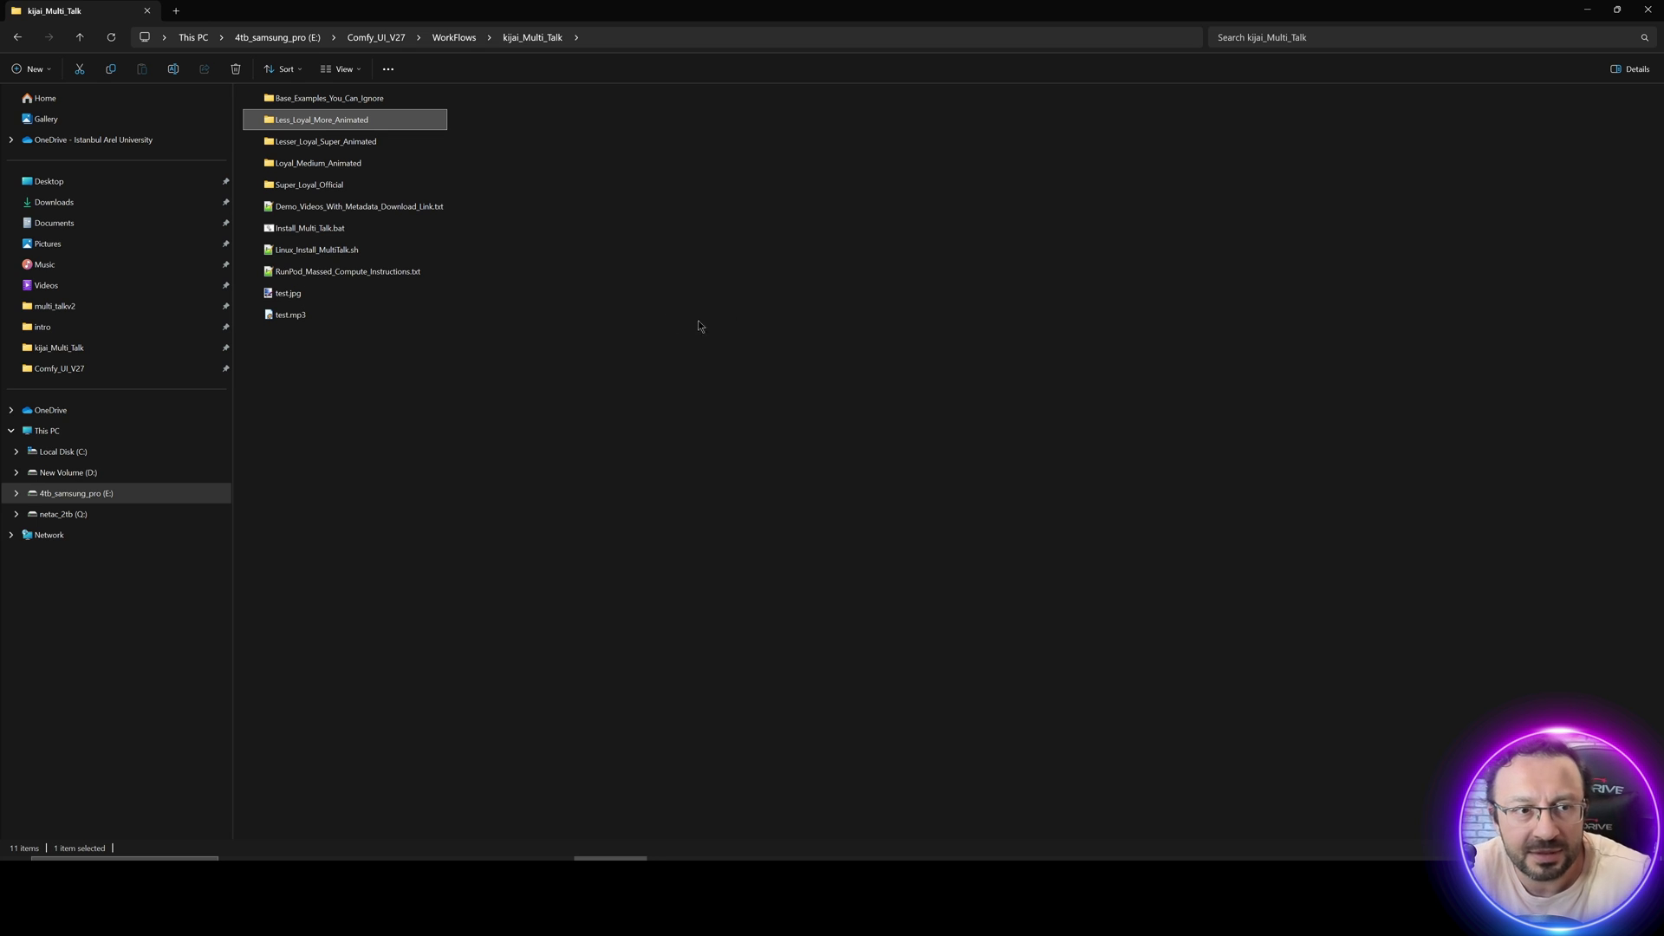
pyautogui.click(401, 212)
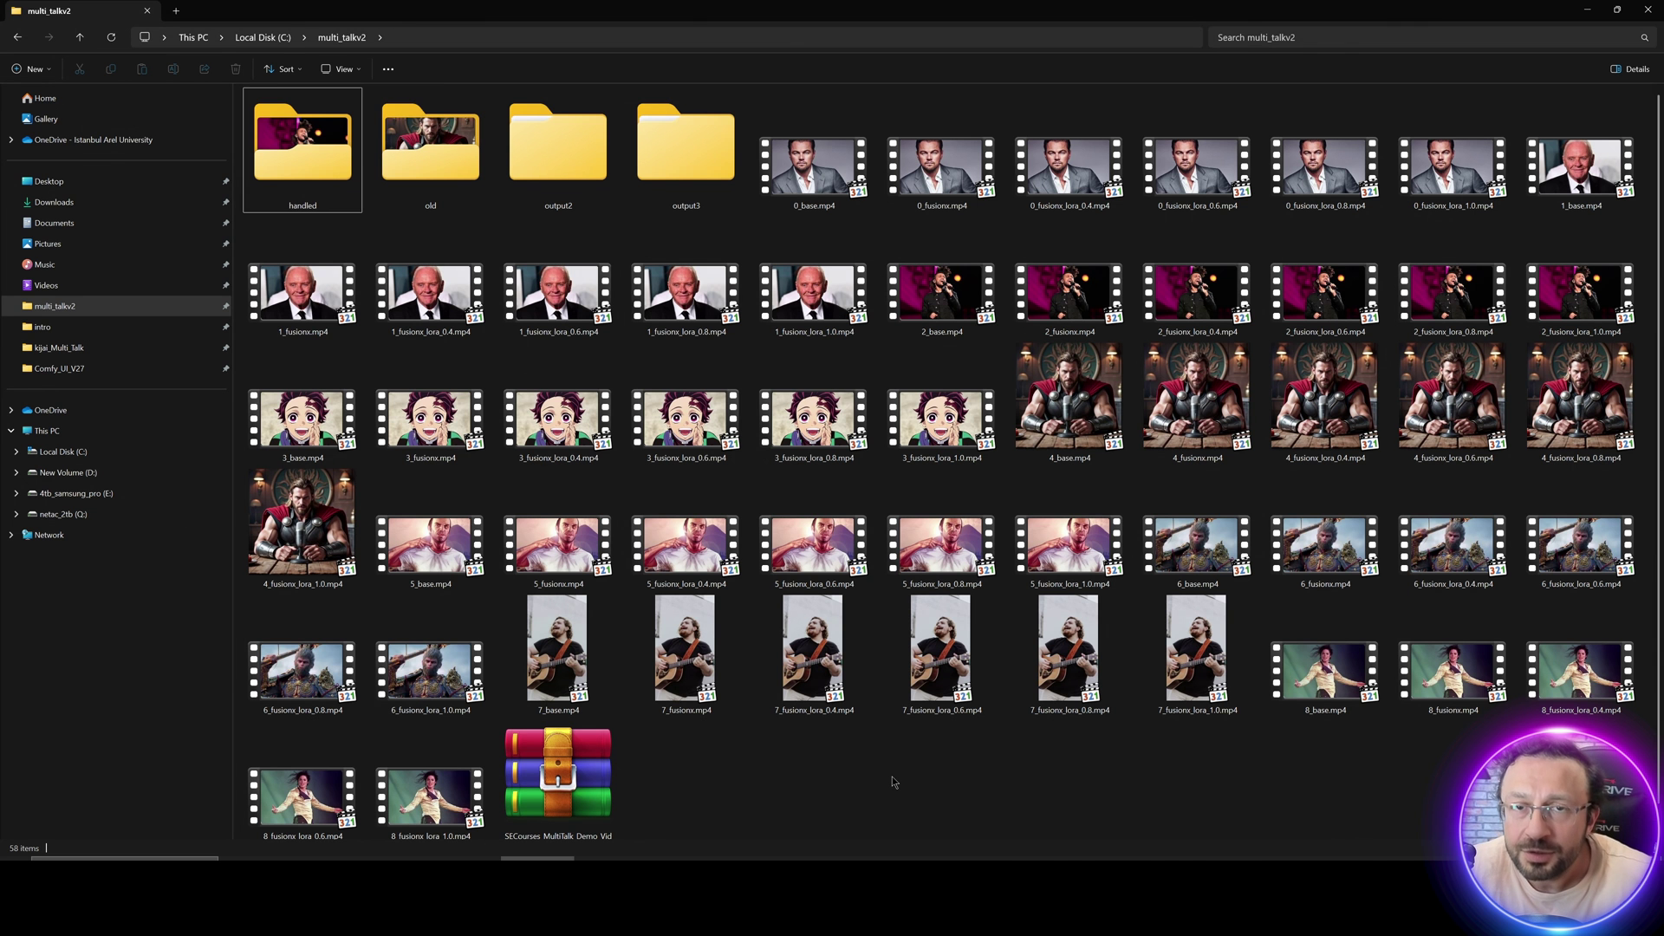
pyautogui.scroll(-1, 892, 781)
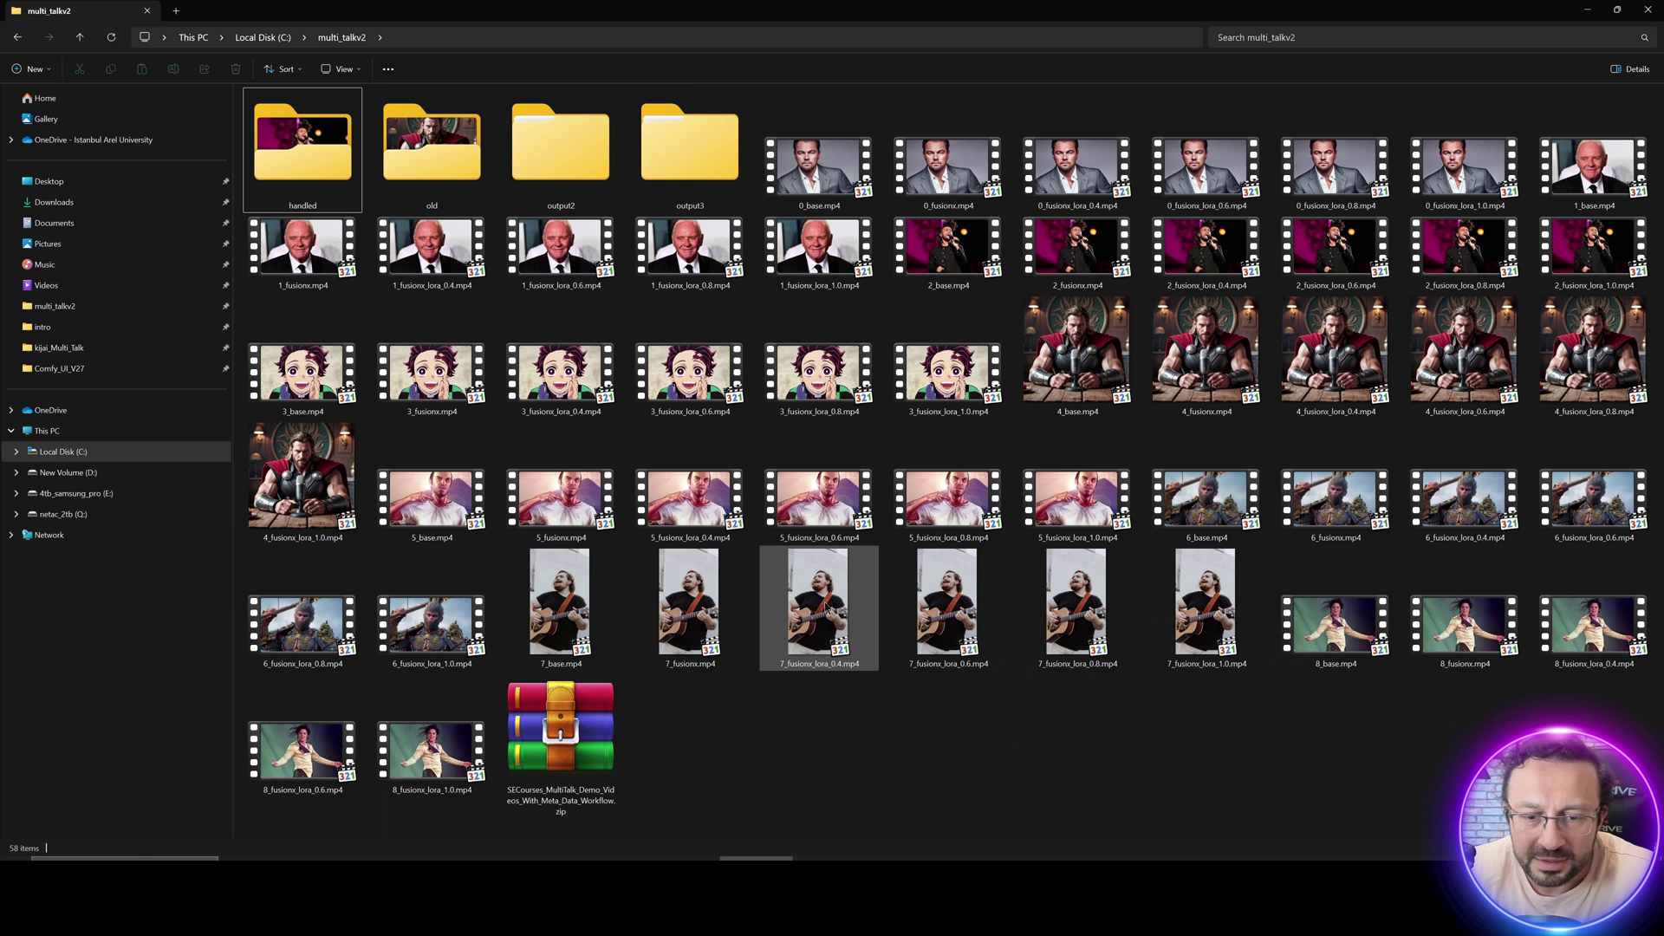
# Drop 7_fusionx_lora_0.4.mp4 onto the zip, then minimize ComfyUI to reveal the Patreon post.
pyautogui.moveTo(827, 607); pyautogui.dragTo(1363, 778)
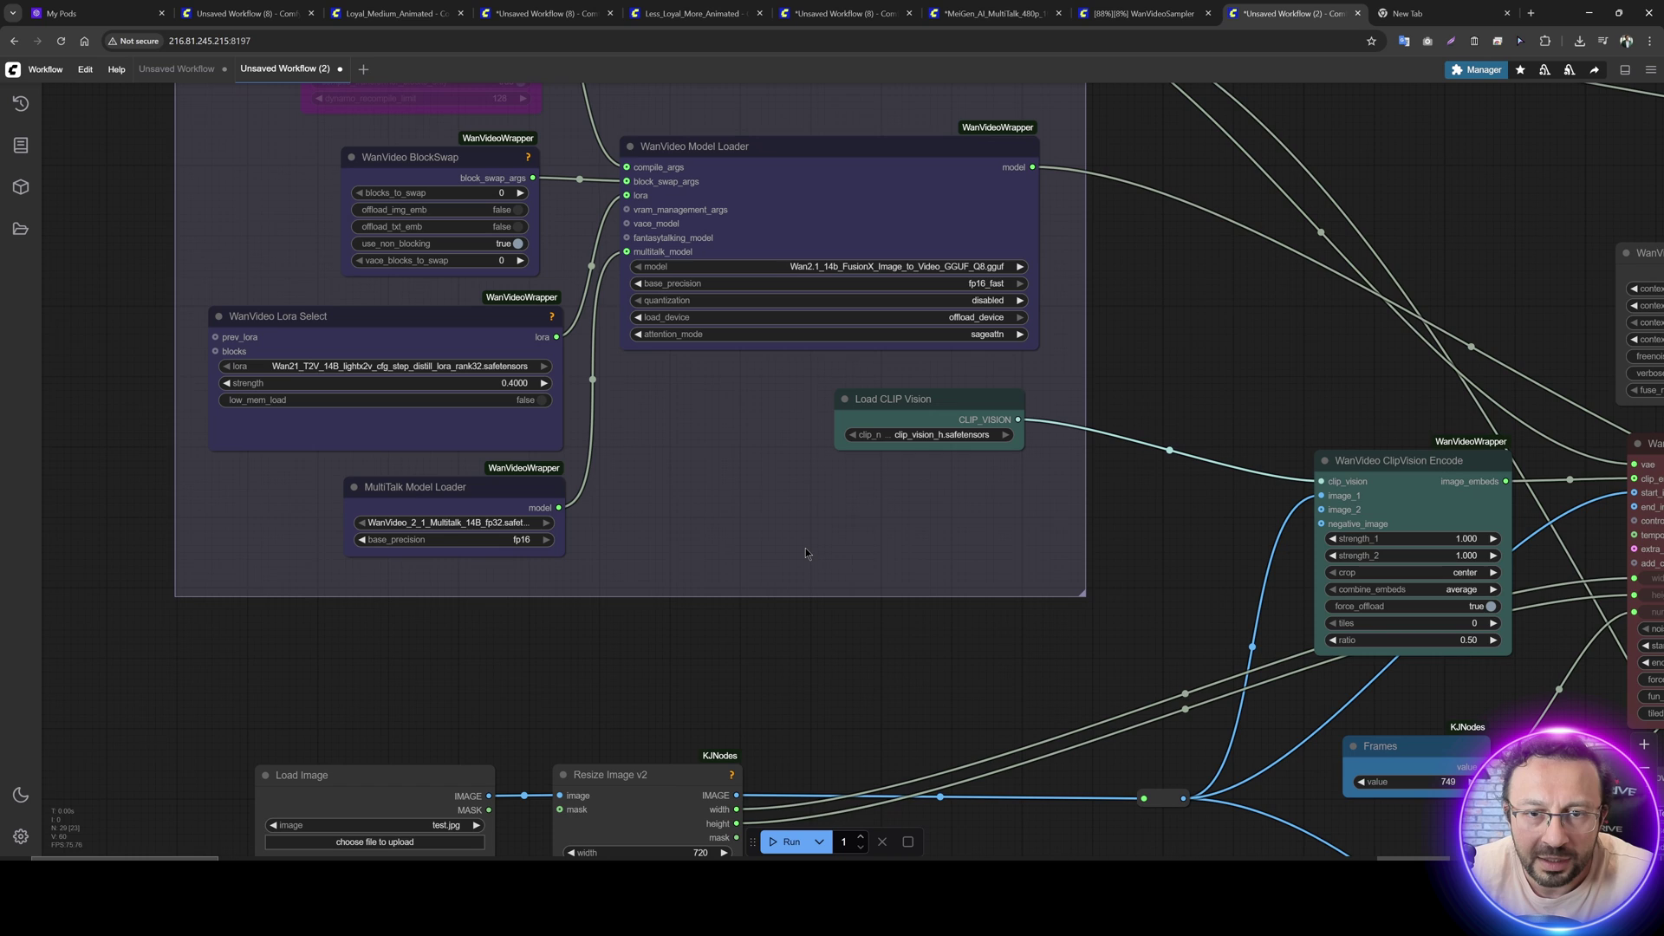
pyautogui.scroll(1, 806, 553)
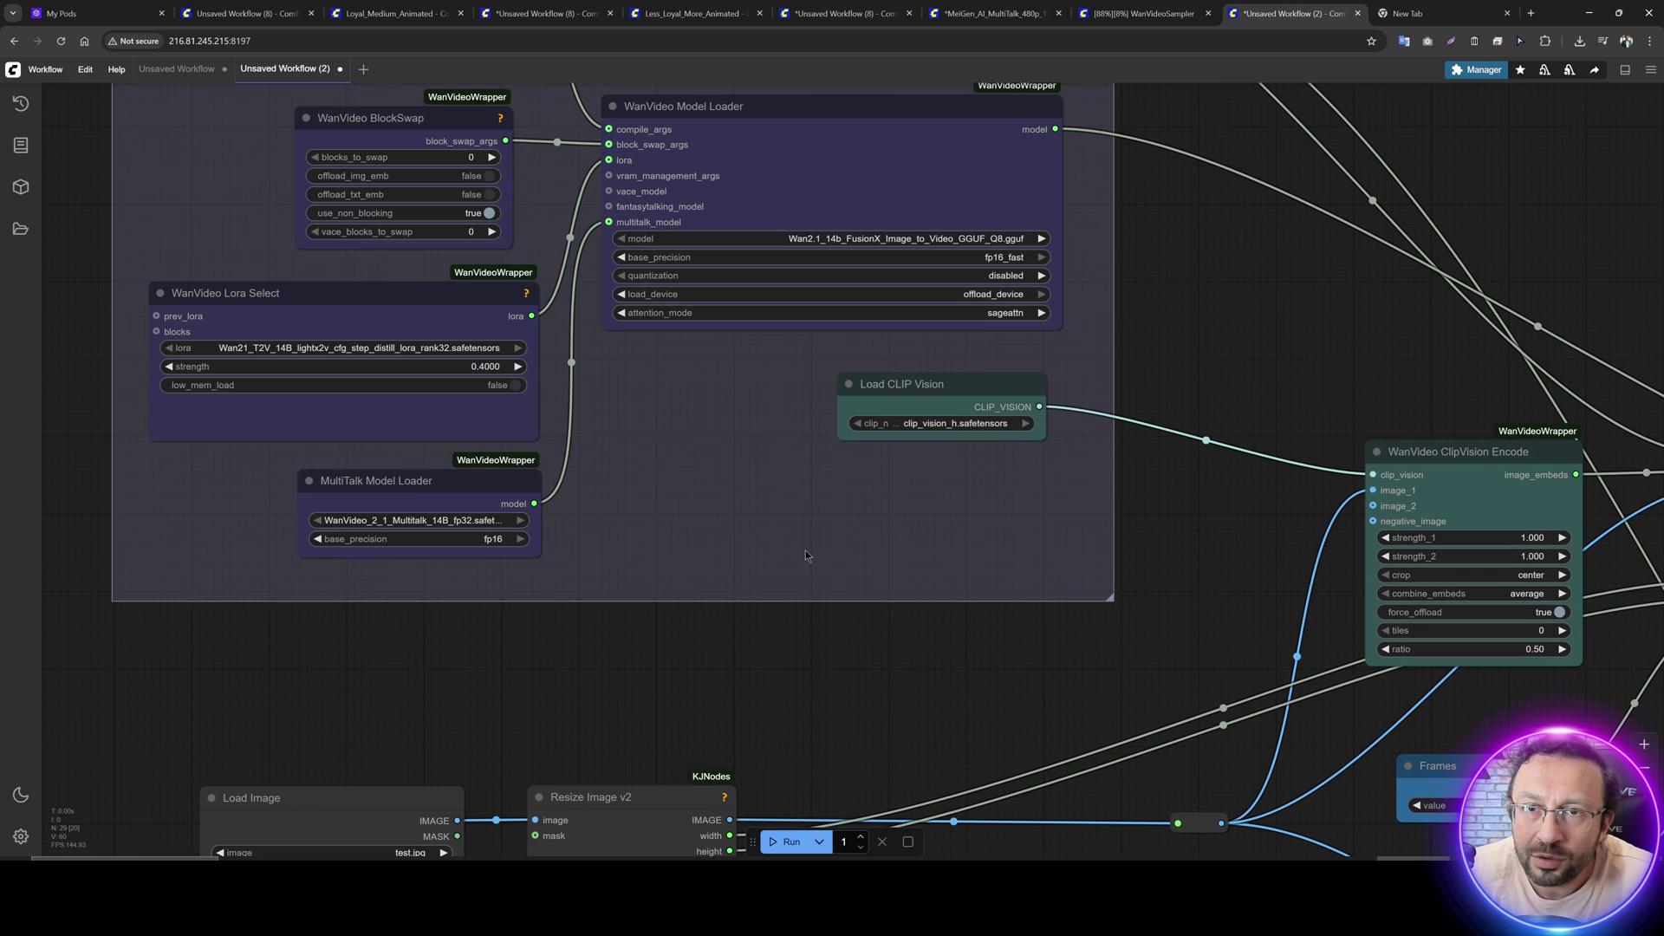
pyautogui.click(1587, 10)
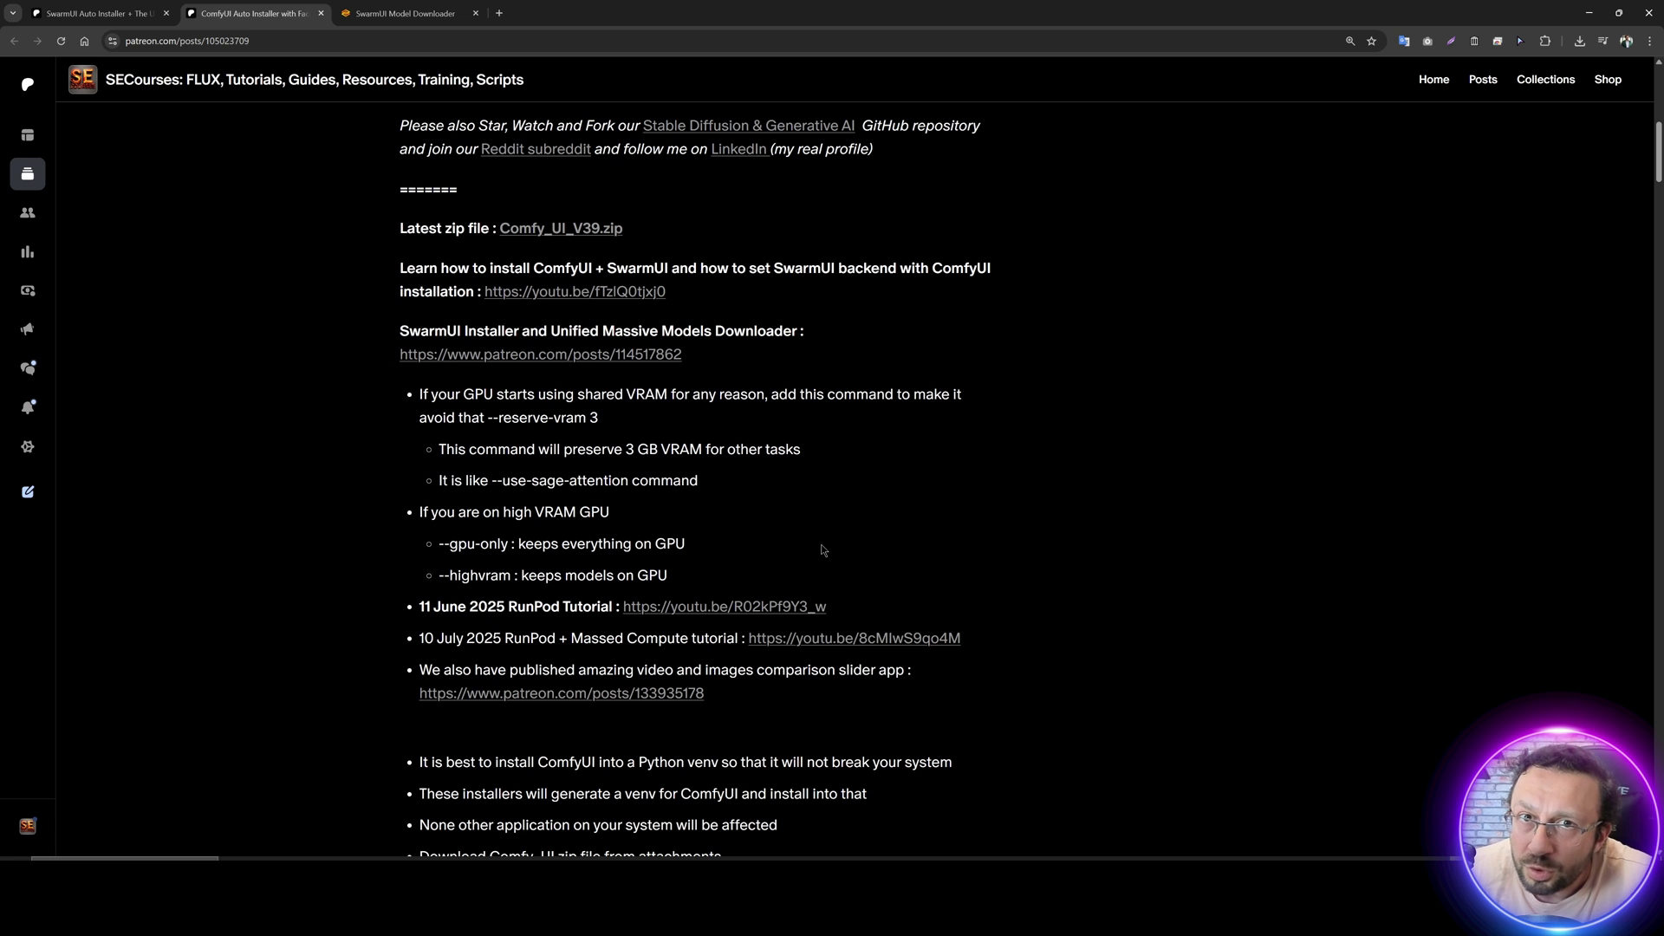
# Open the Video and Image Comparison Slider Apps post and download Video_Comparison_Slider_v2.zip.
pyautogui.click(561, 694)
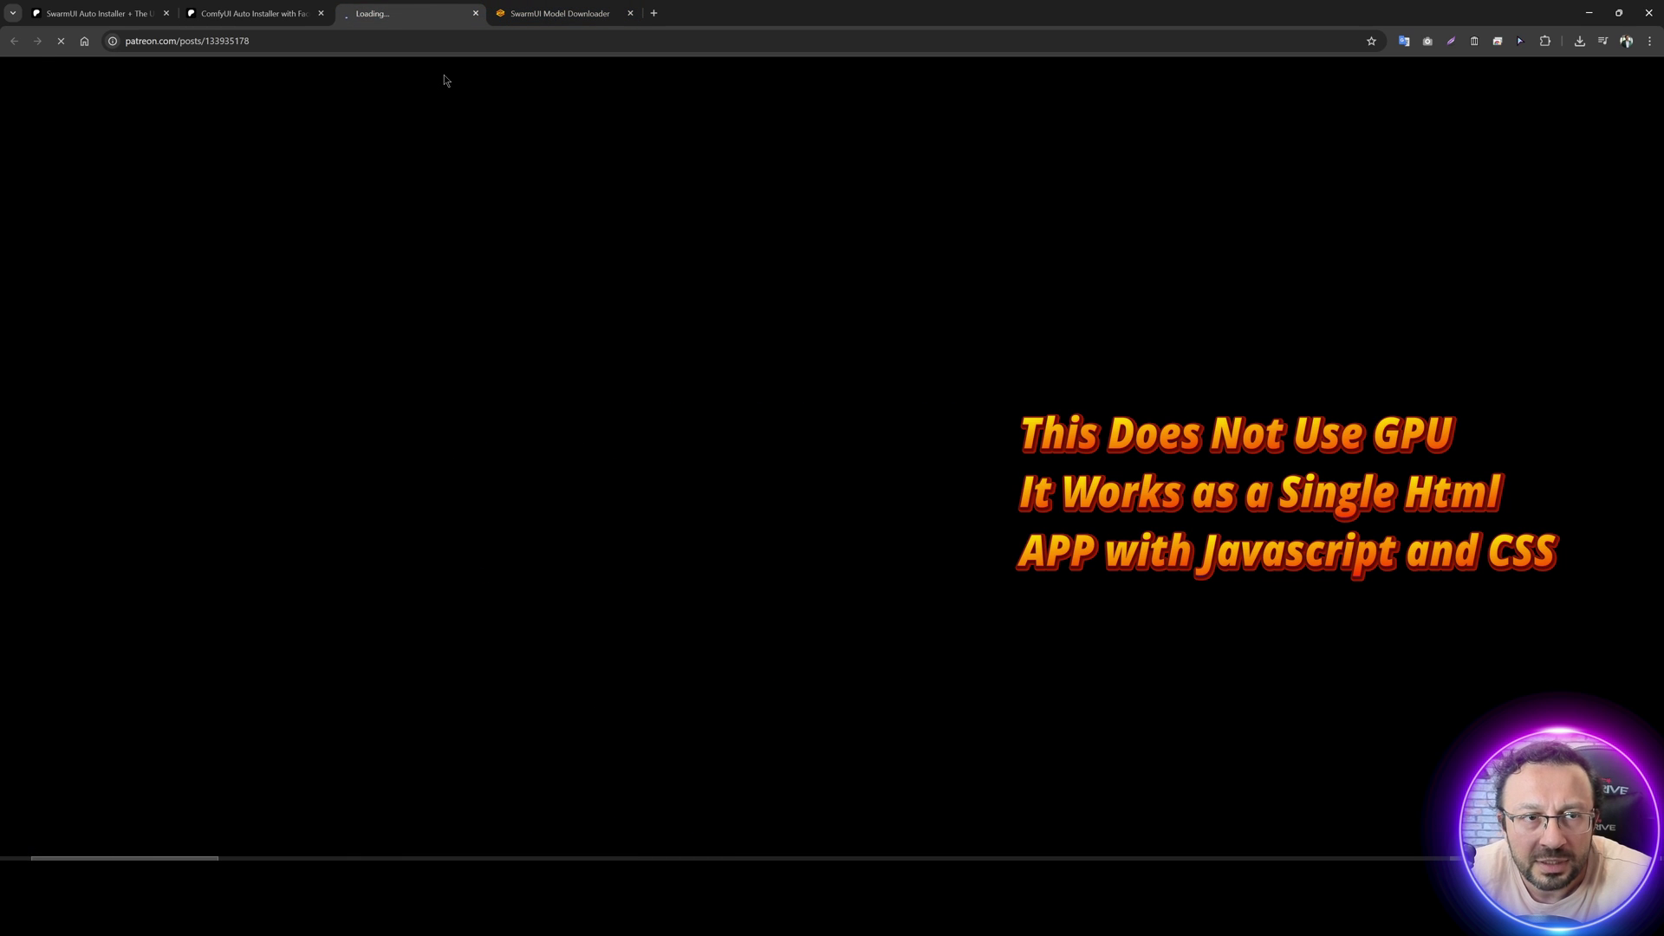
pyautogui.scroll(-1, 797, 436)
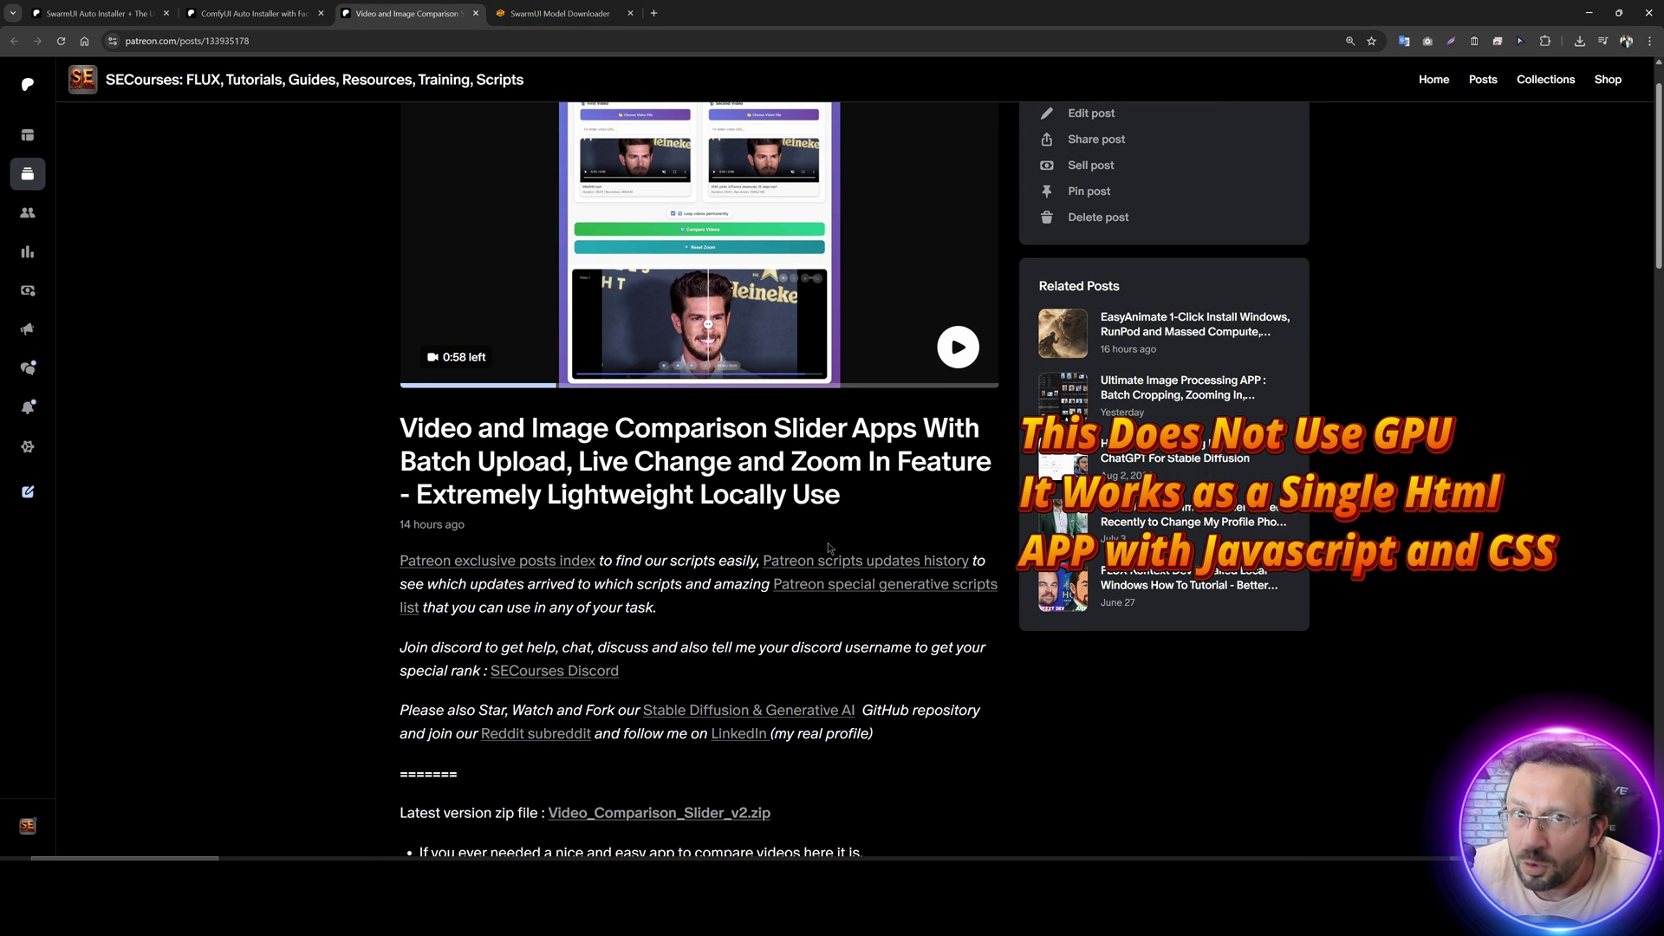
pyautogui.scroll(-5, 829, 548)
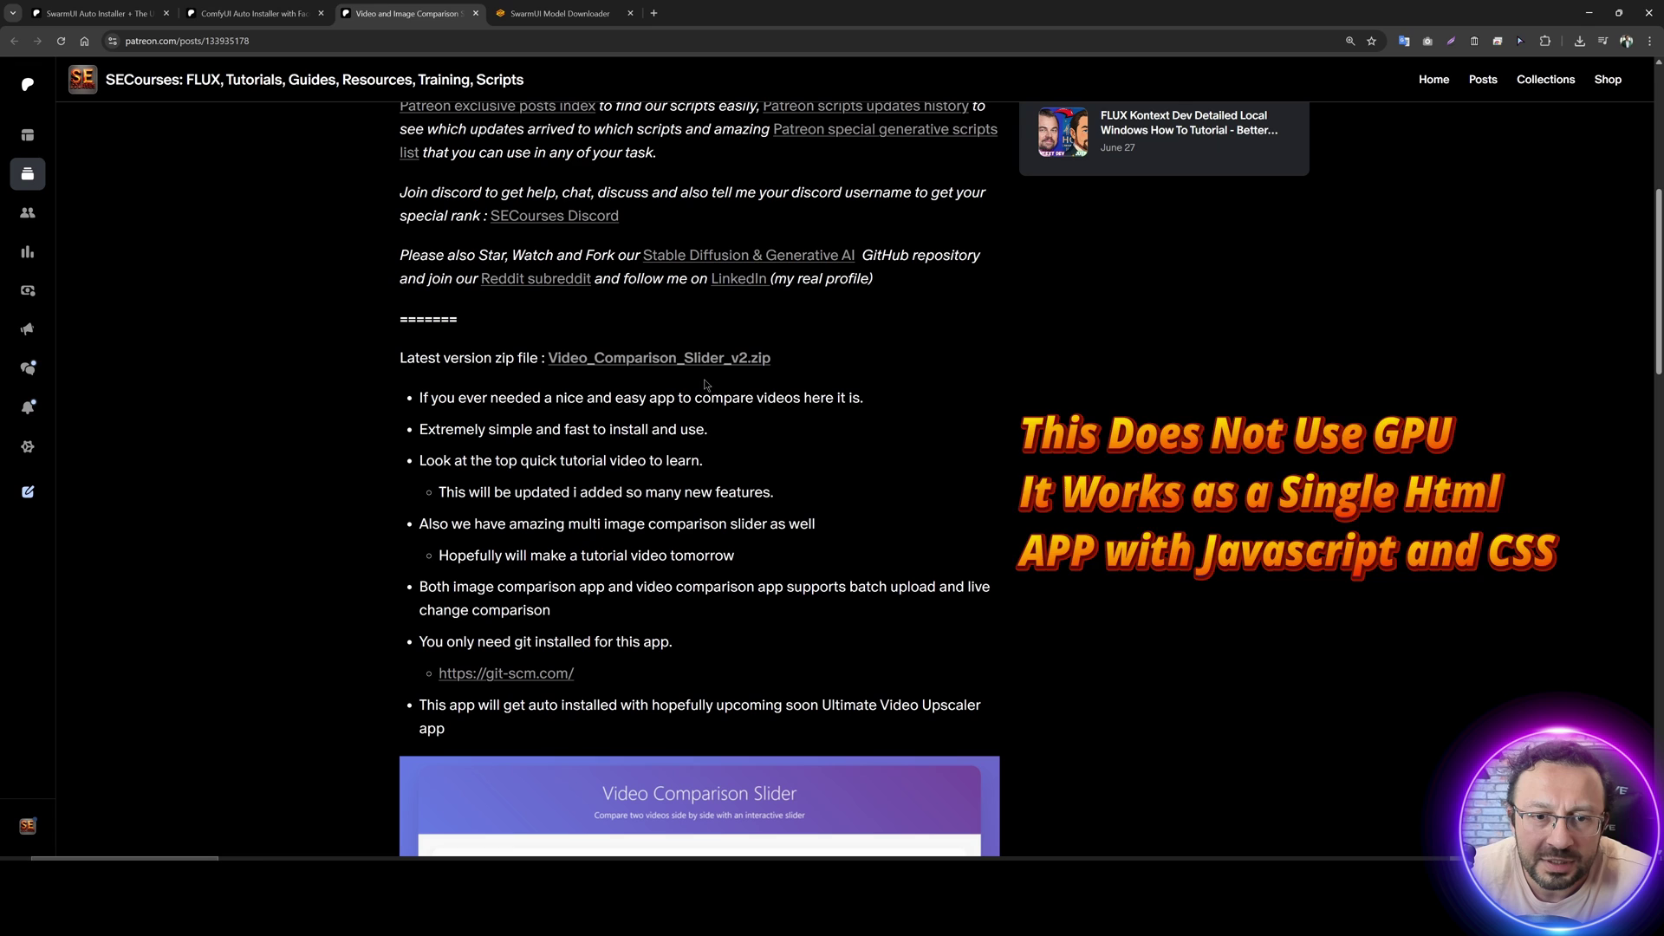
pyautogui.click(726, 365)
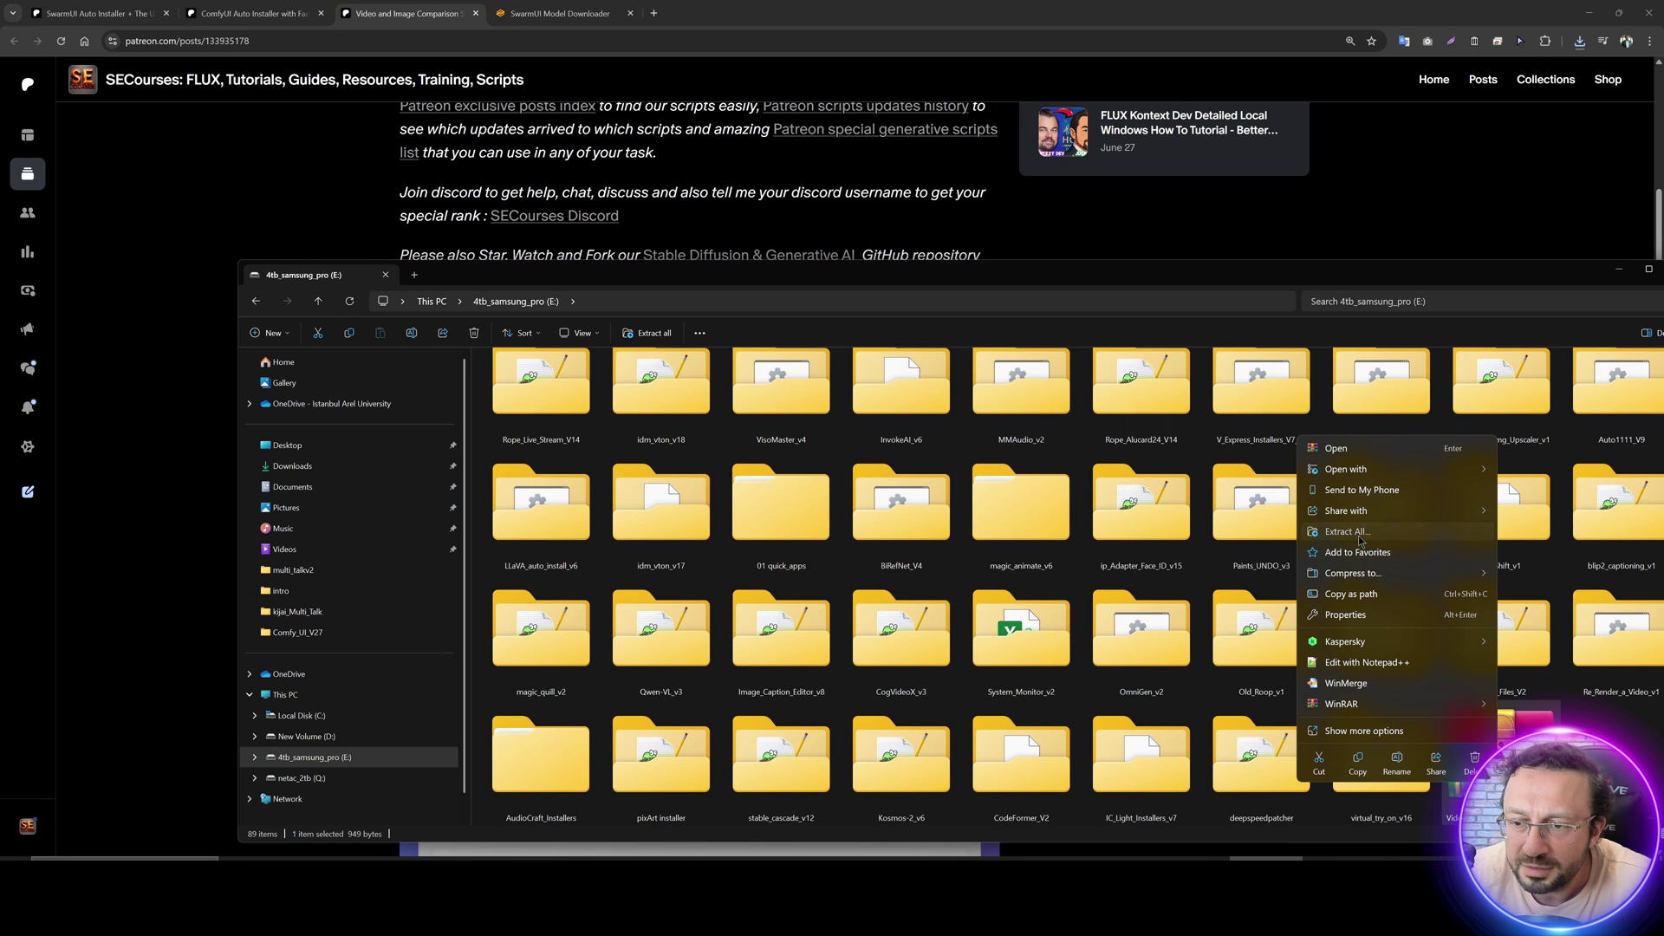
# Extract Video_Comparison_Slider_v2.zip and run Install_Update_App.bat, allowing it to run anyway.
pyautogui.click(1348, 532)
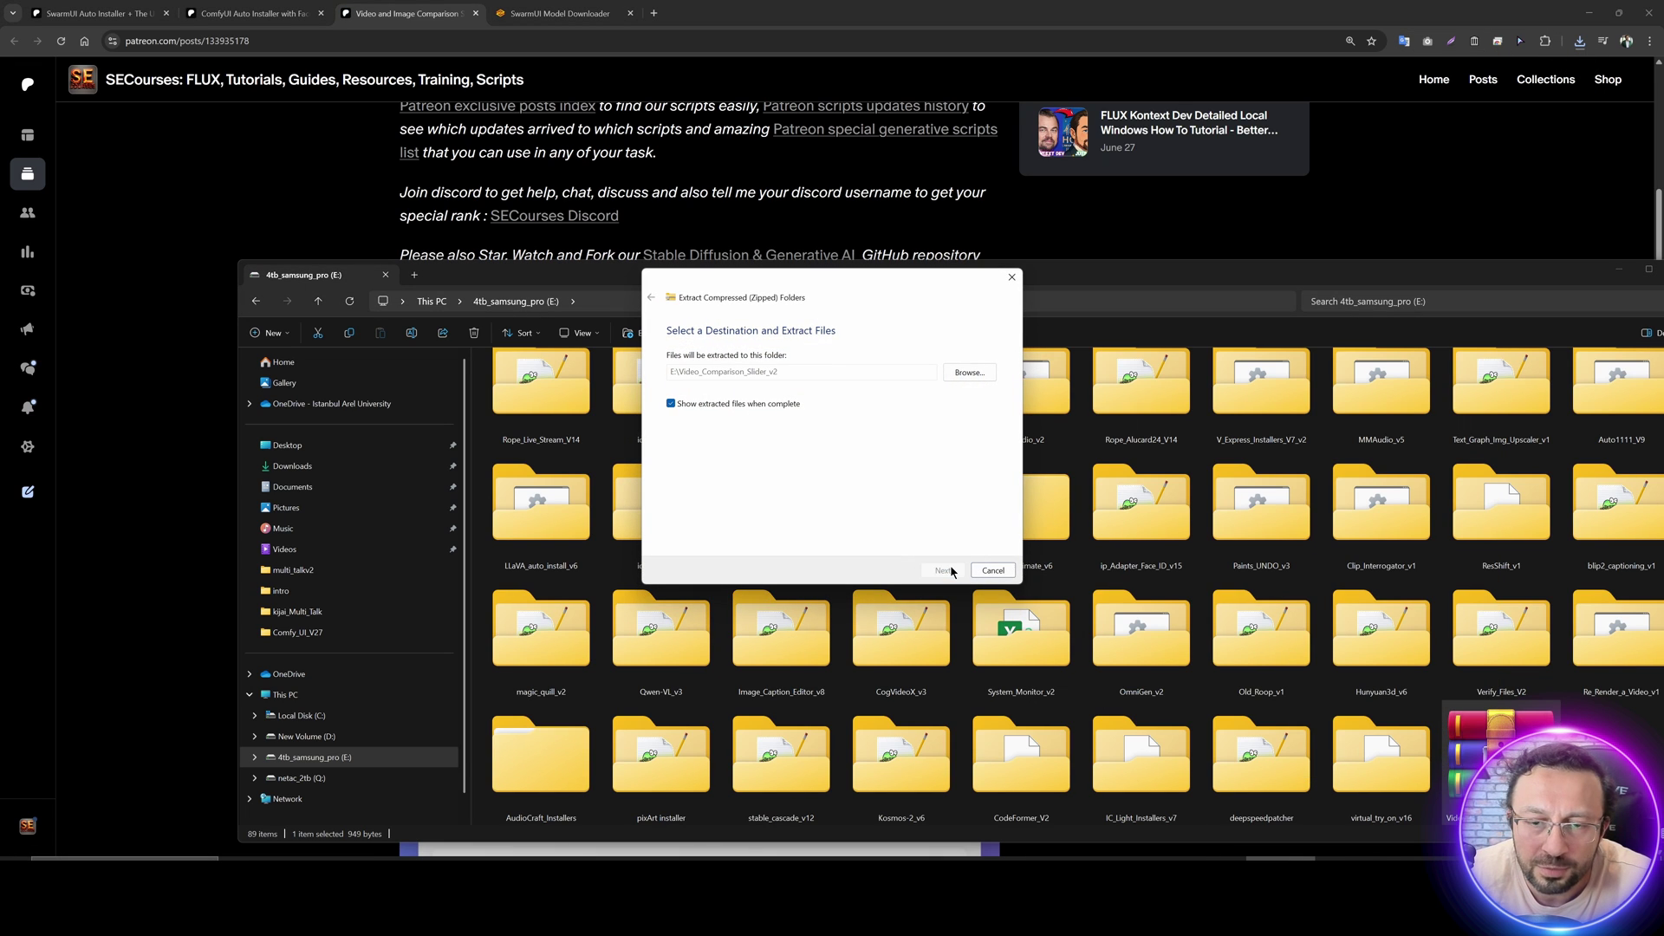
pyautogui.click(951, 570)
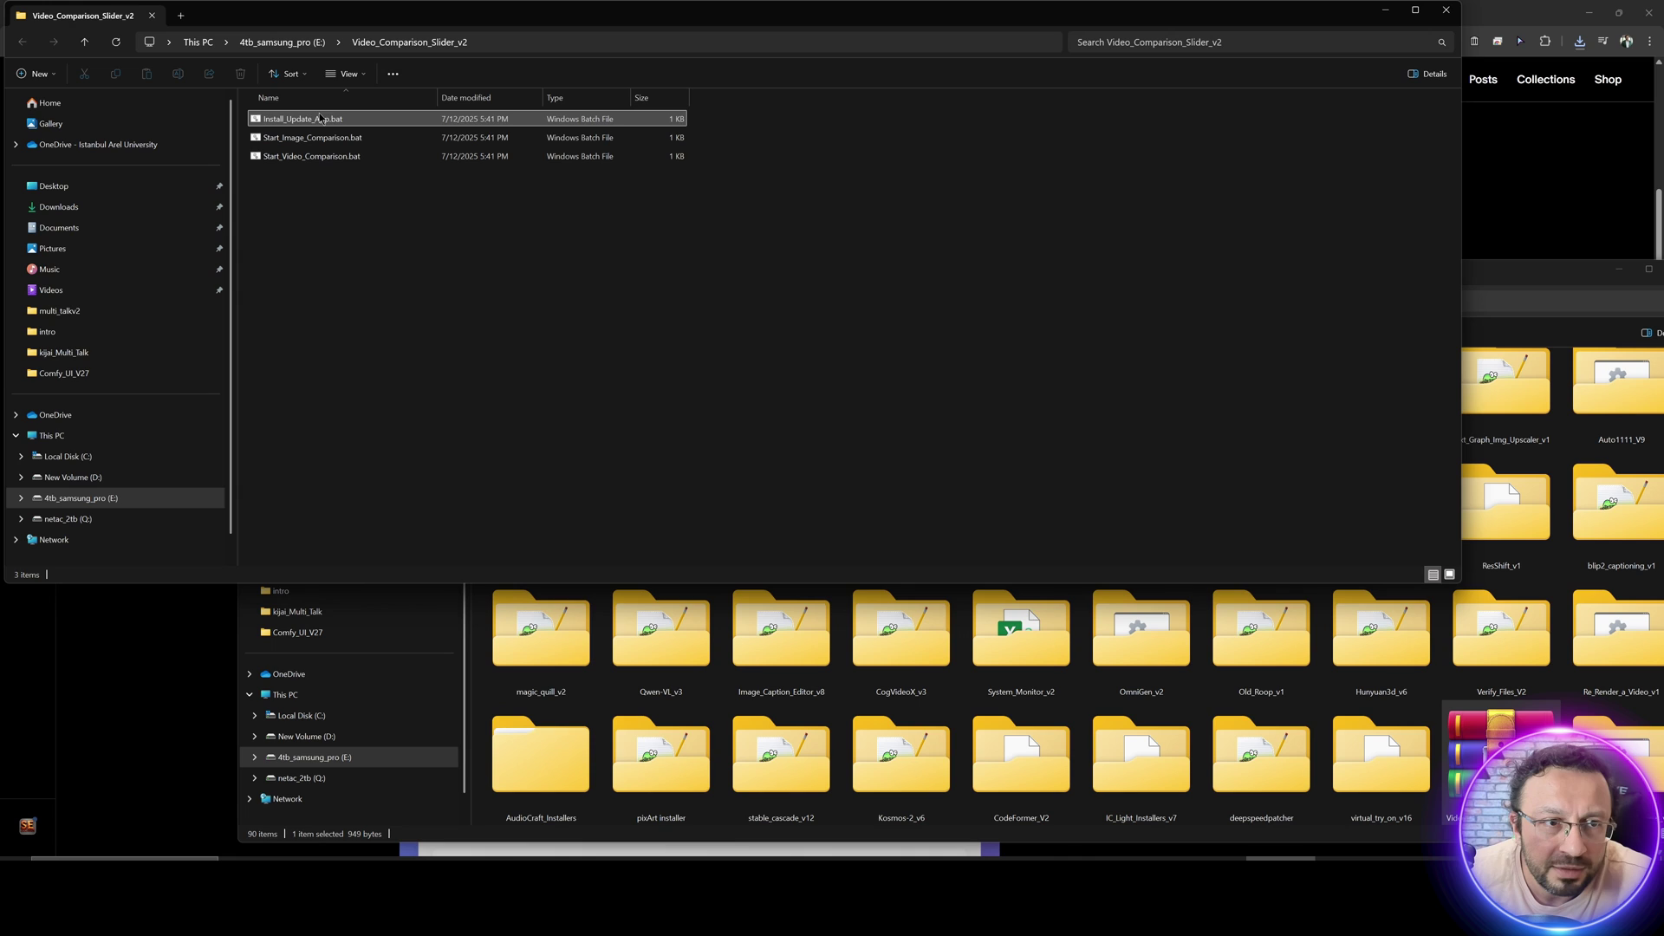
pyautogui.doubleClick(319, 119)
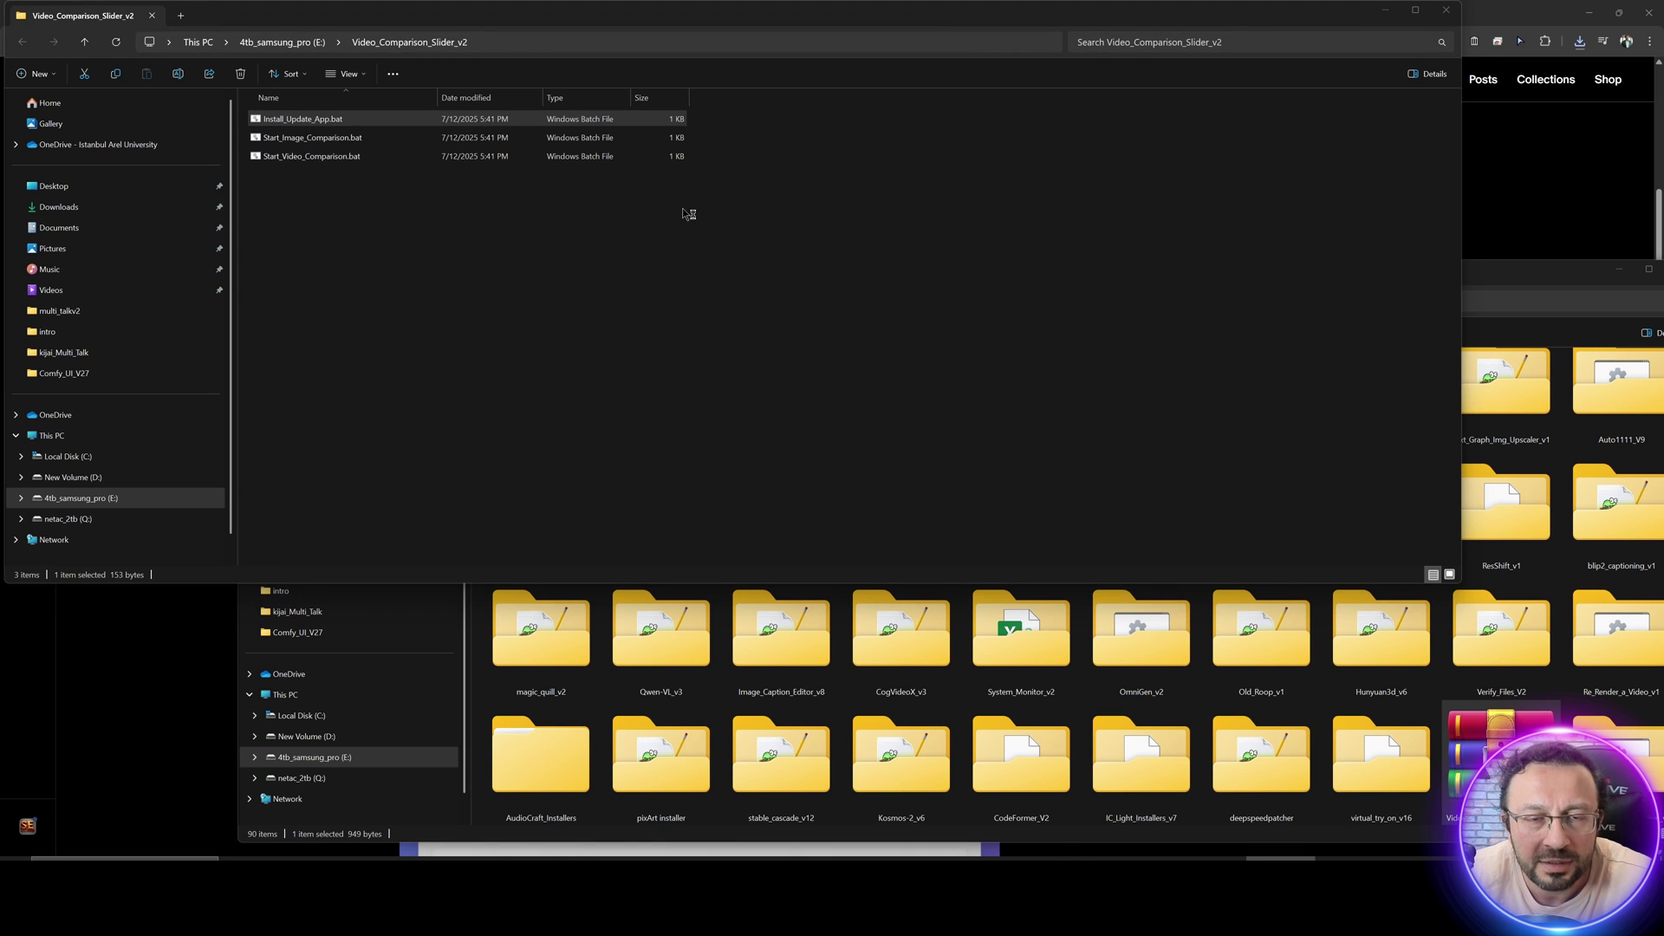
pyautogui.click(877, 552)
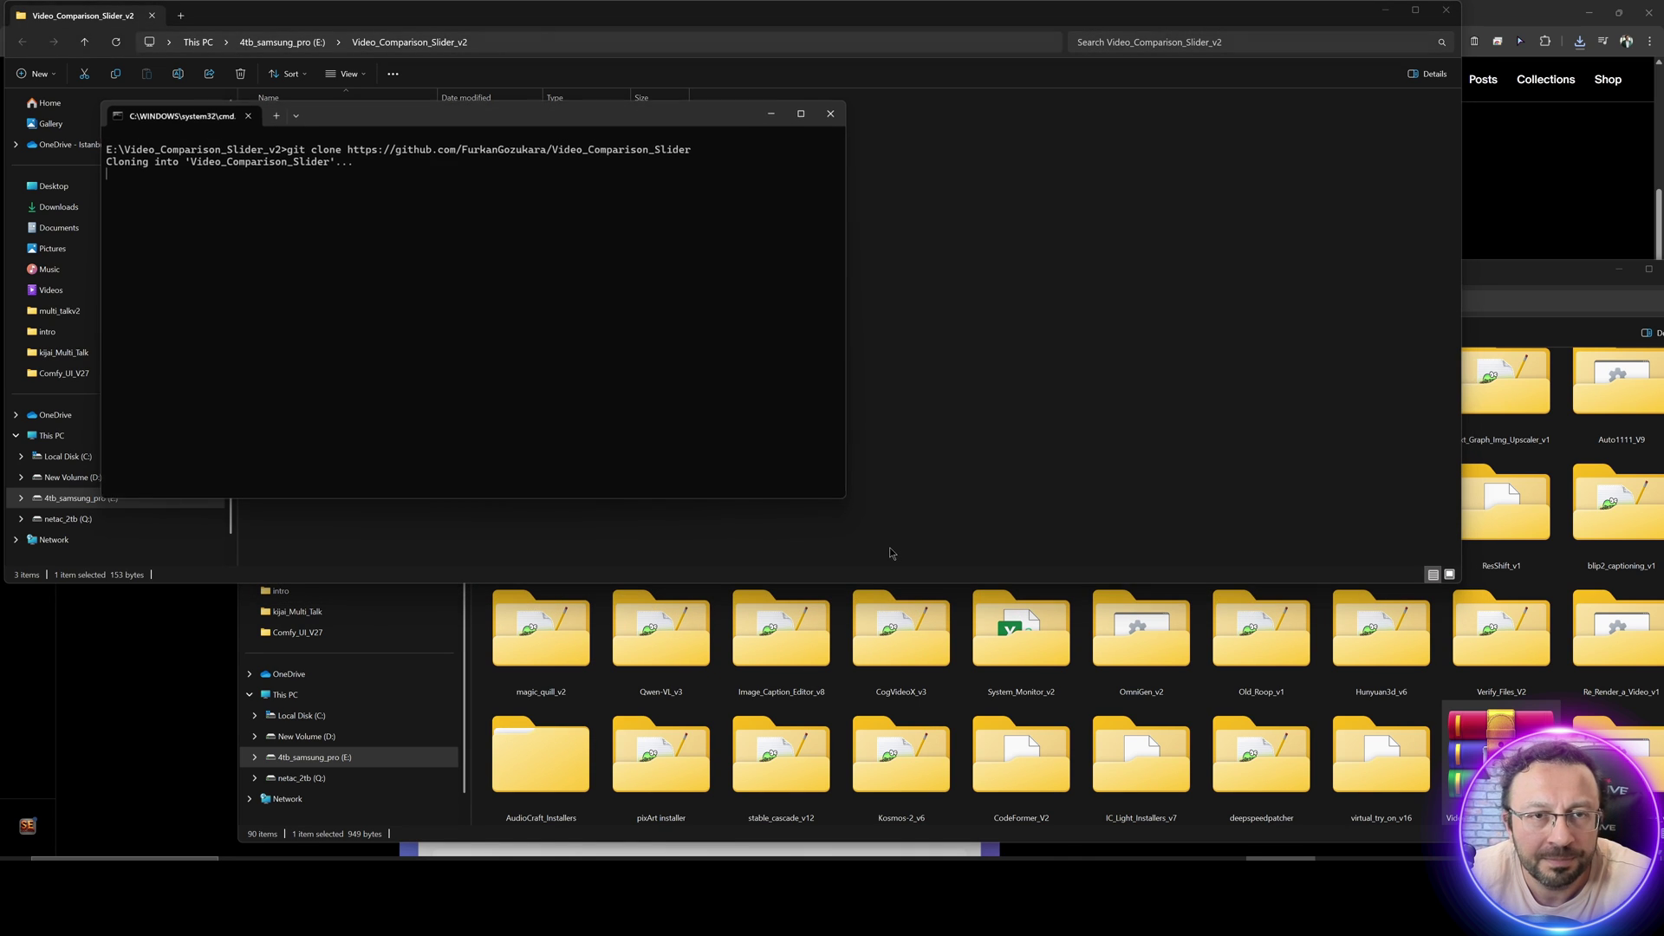
pyautogui.moveTo(544, 116); pyautogui.dragTo(818, 152)
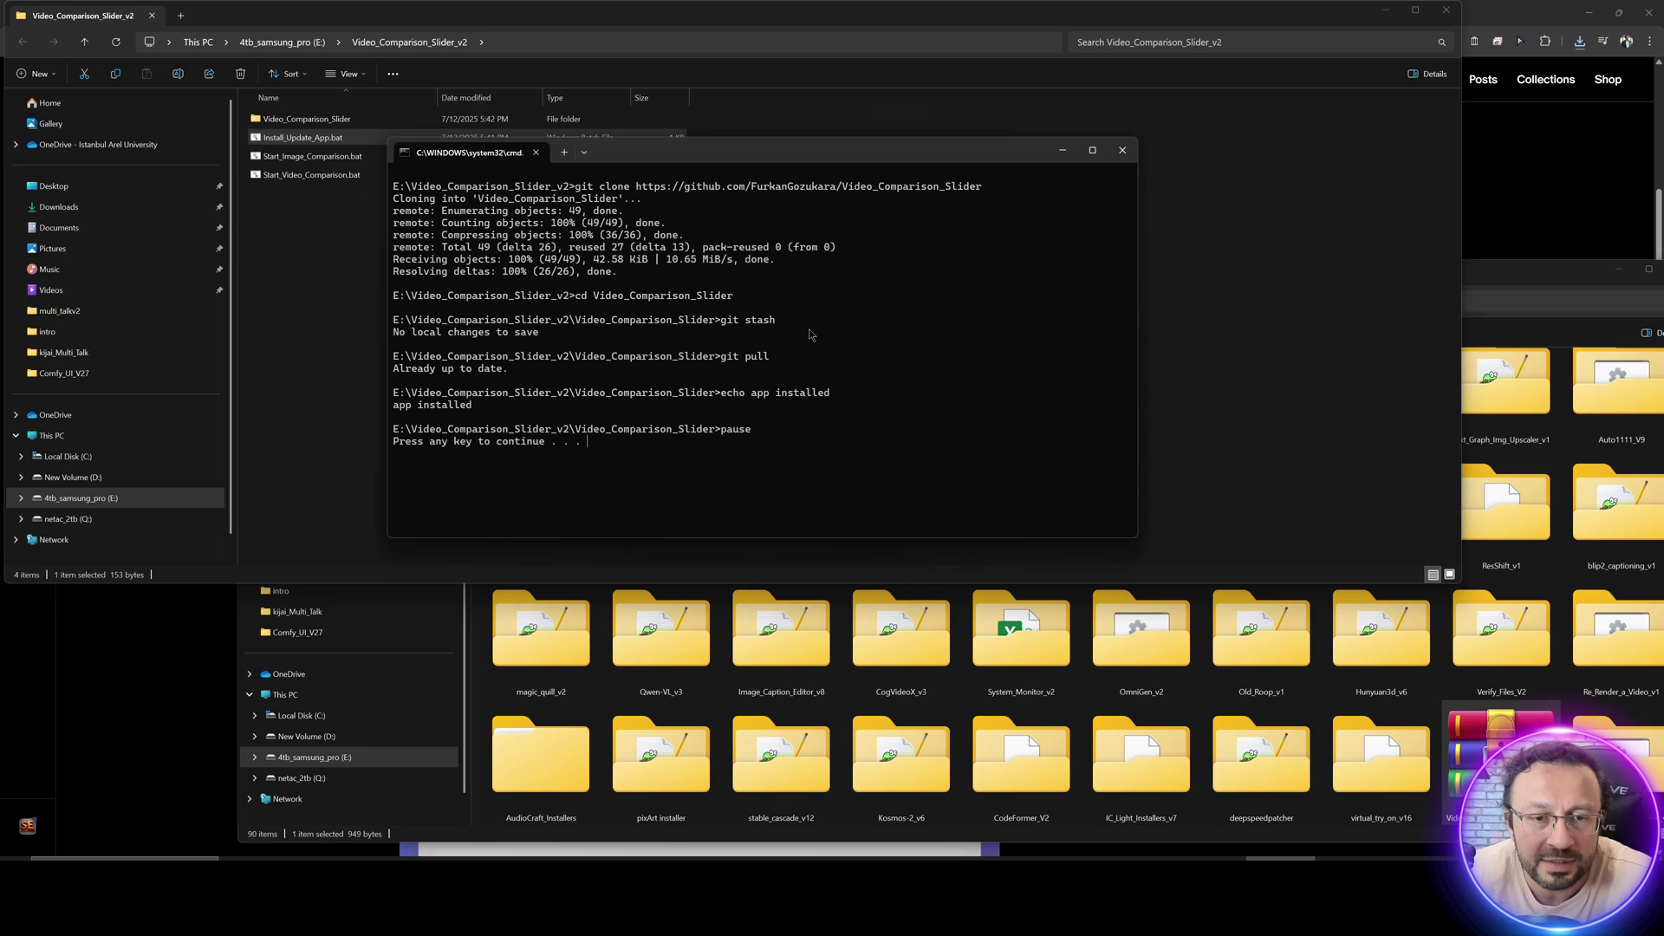
pyautogui.click(340, 158)
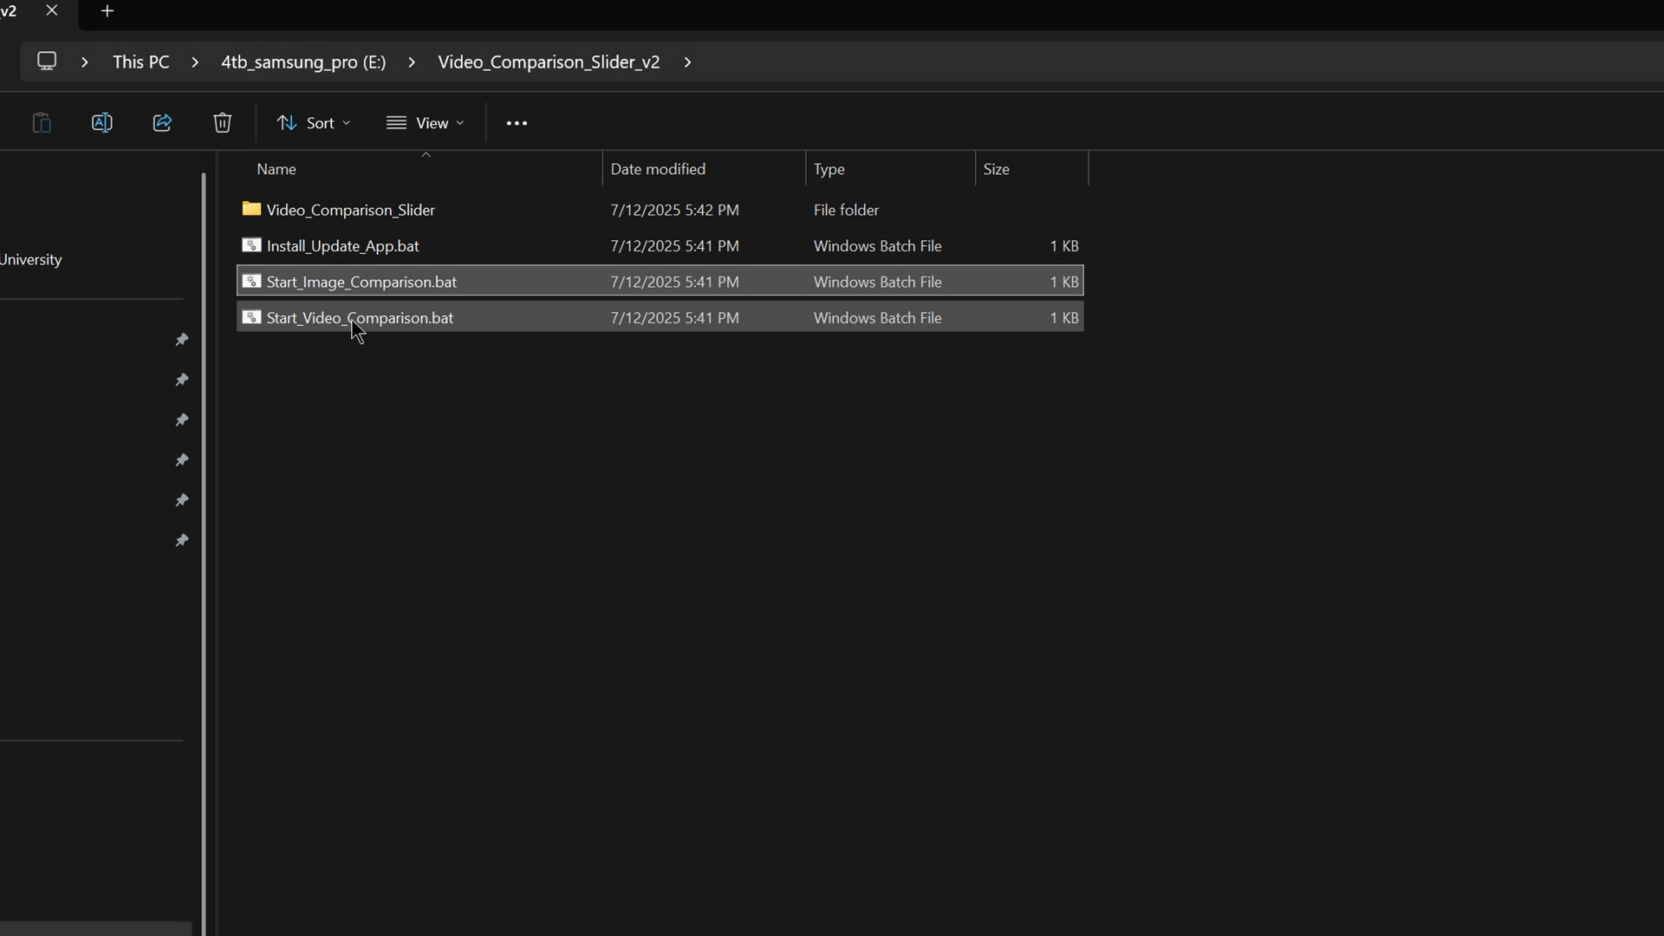
# Launch the image slider, load the four PNGs, and compare 512.png with 768.png full screen.
pyautogui.doubleClick(381, 286)
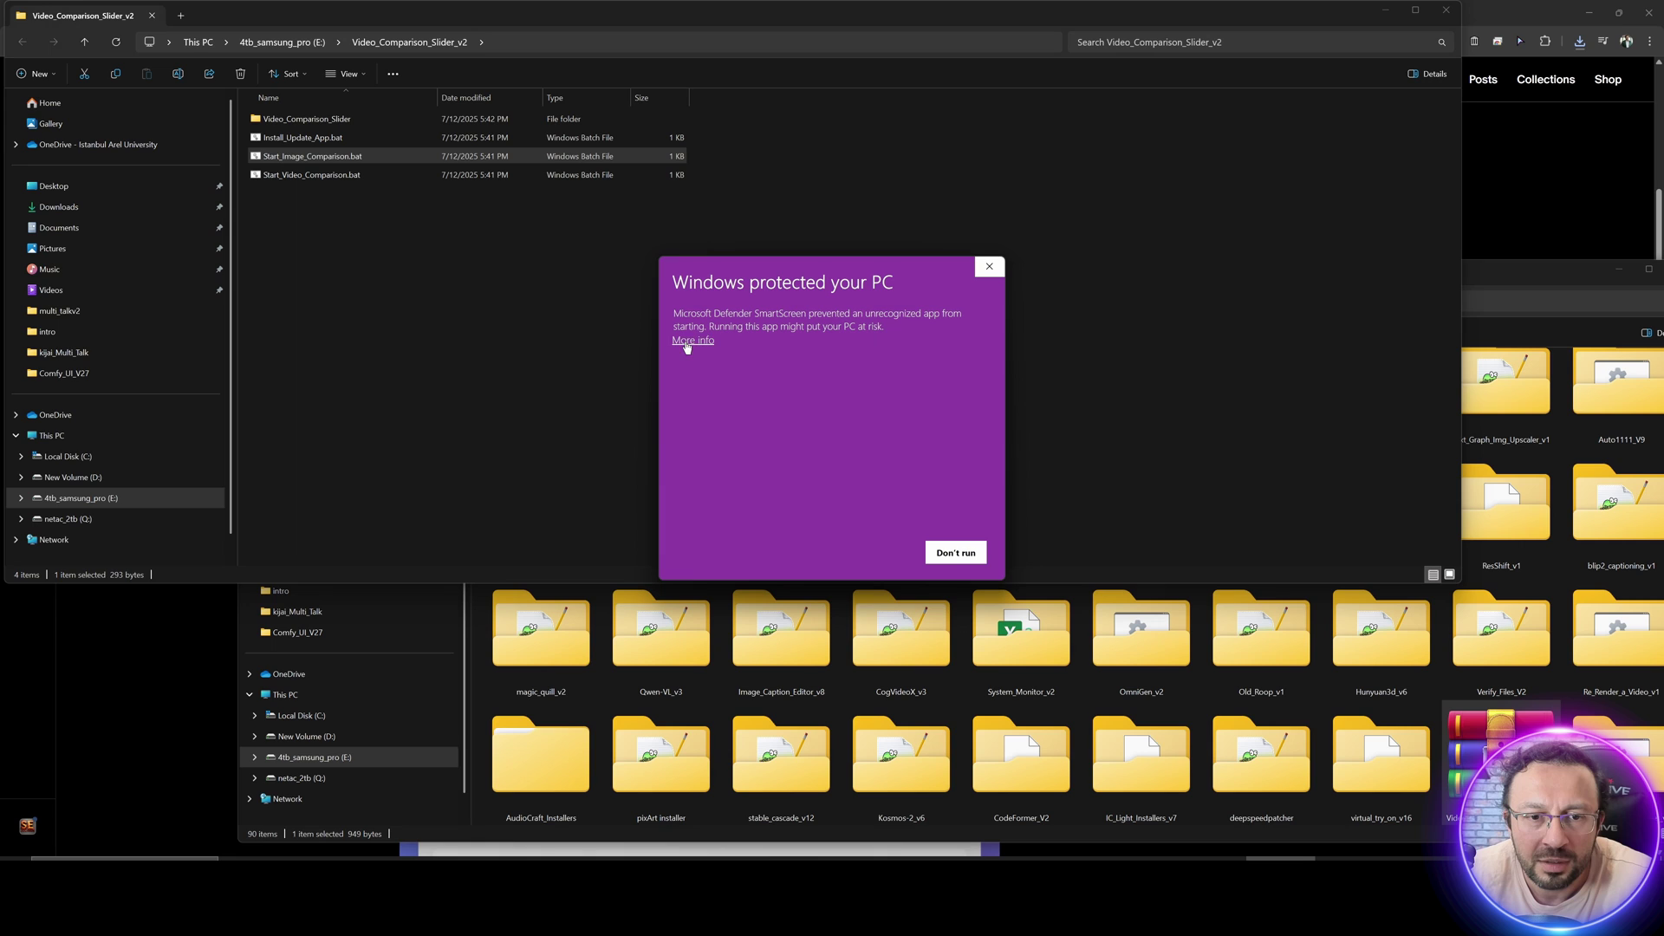
pyautogui.click(865, 555)
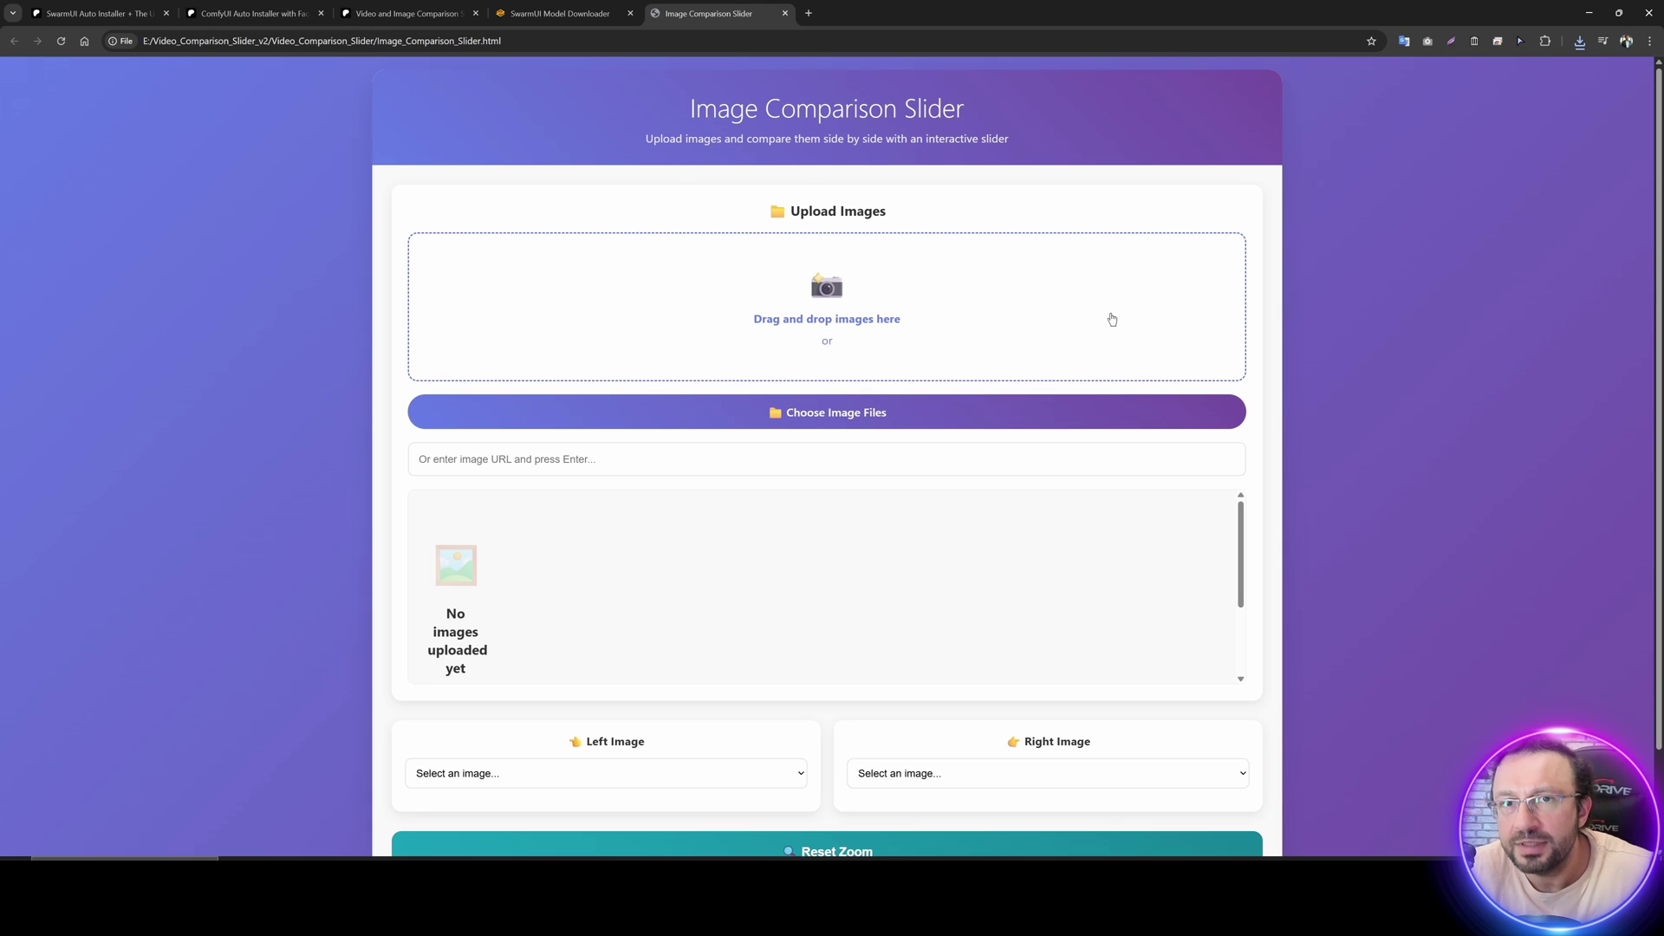
pyautogui.click(734, 299)
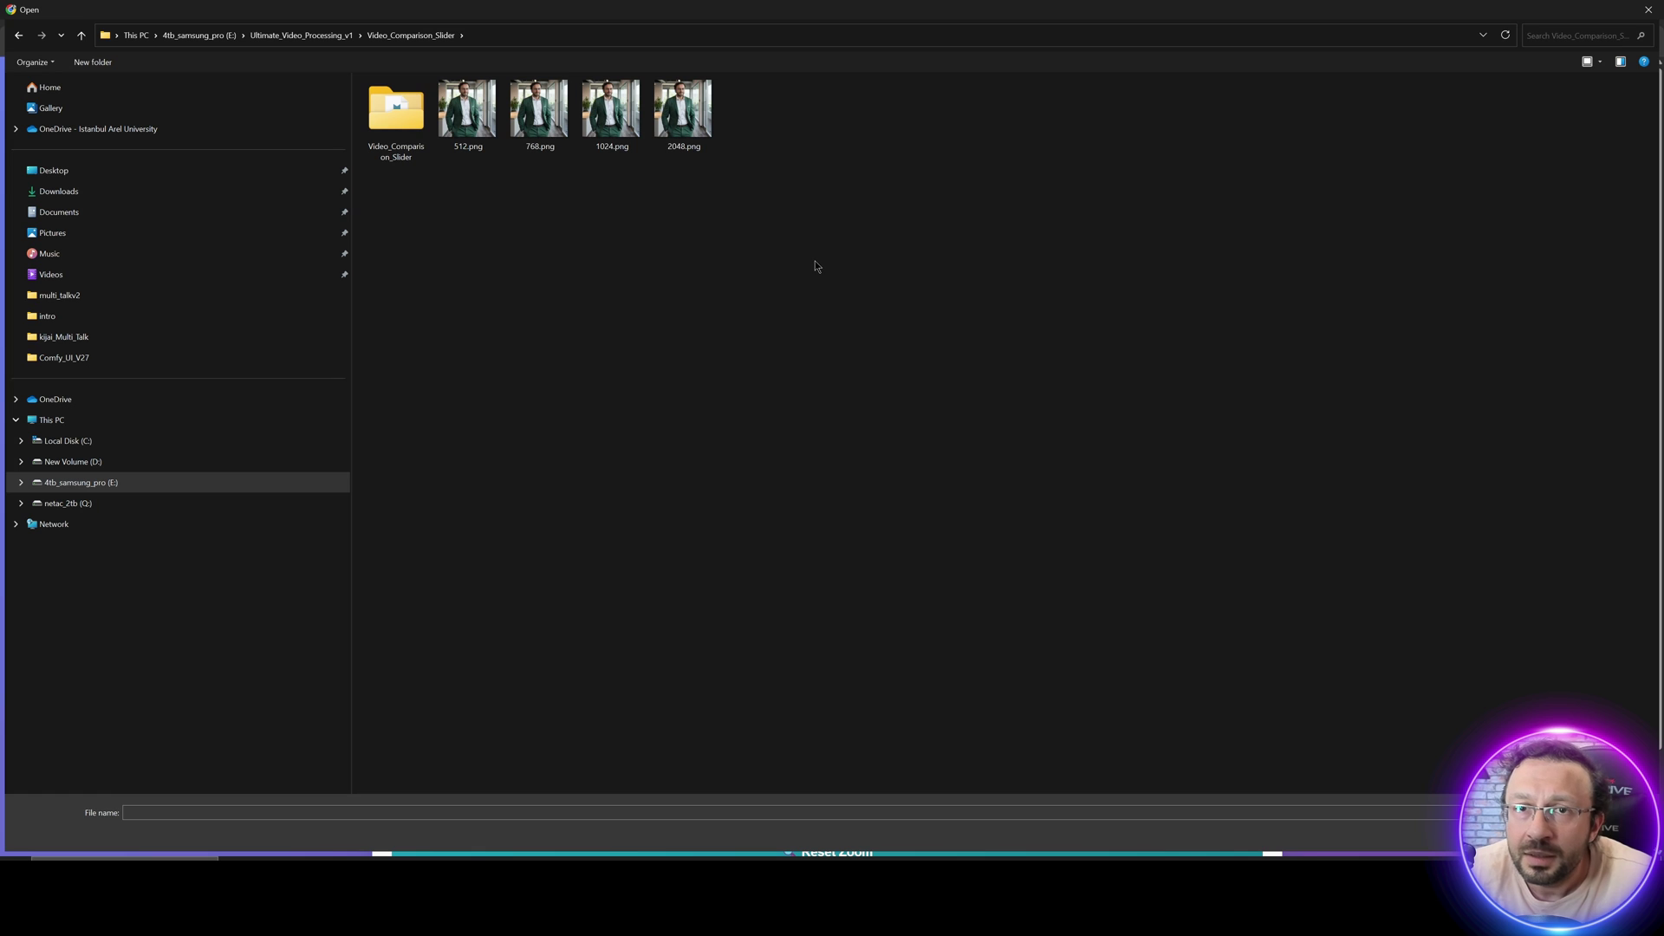
pyautogui.moveTo(816, 253); pyautogui.dragTo(465, 101)
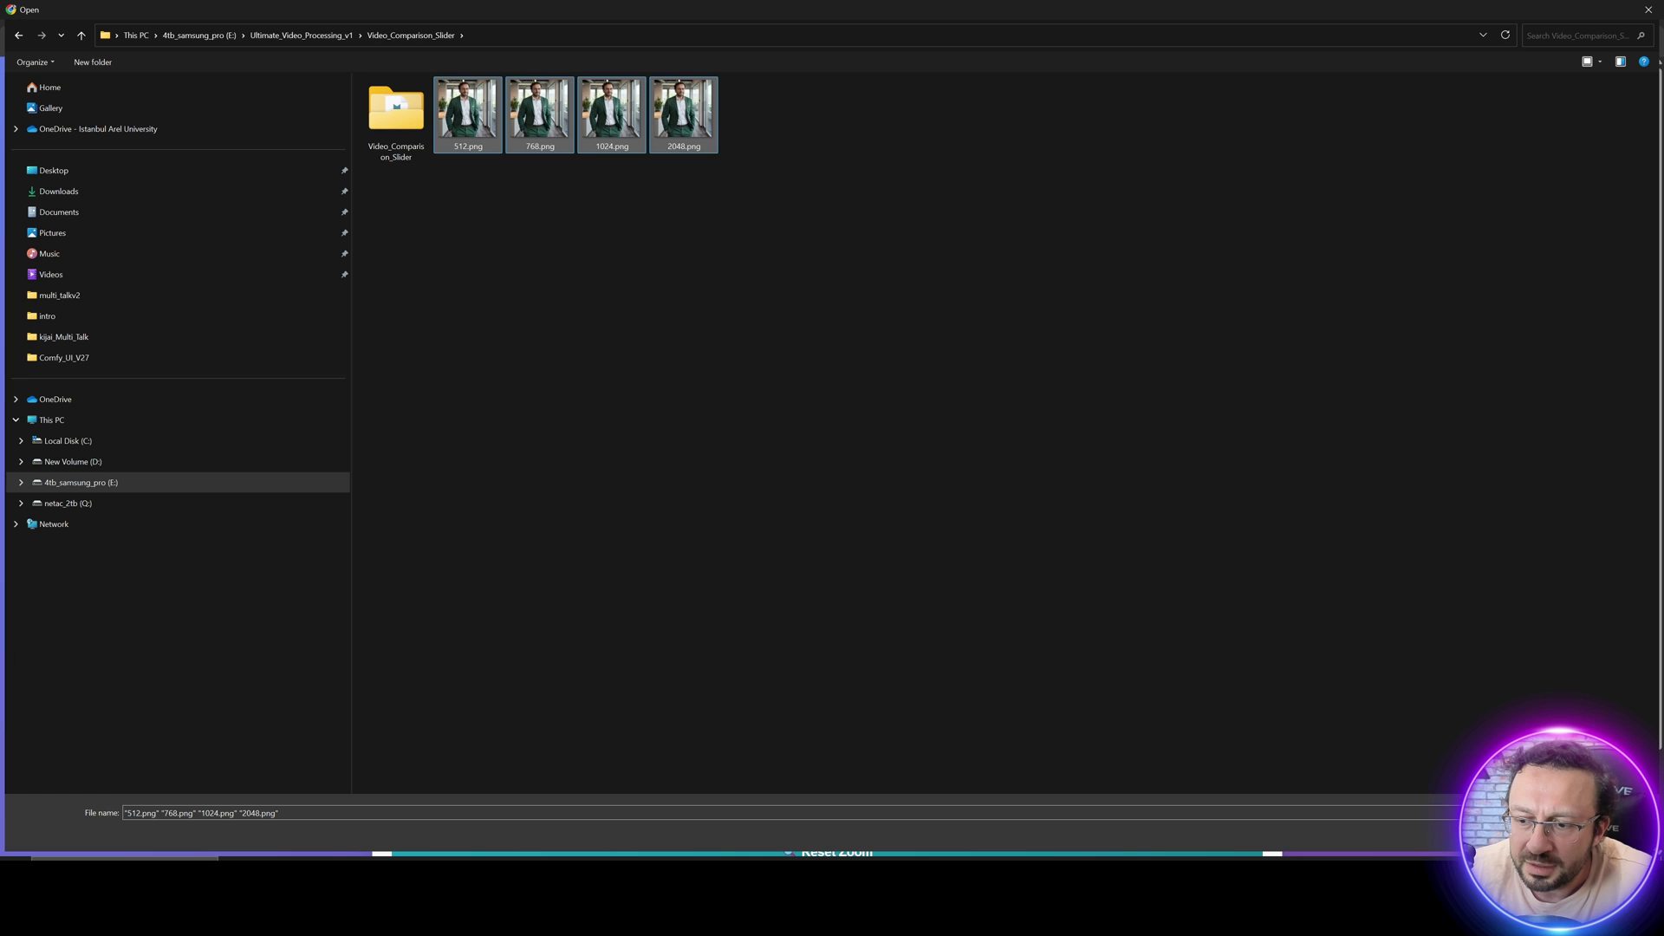
pyautogui.press('Return')
pyautogui.scroll(-5, 1328, 639)
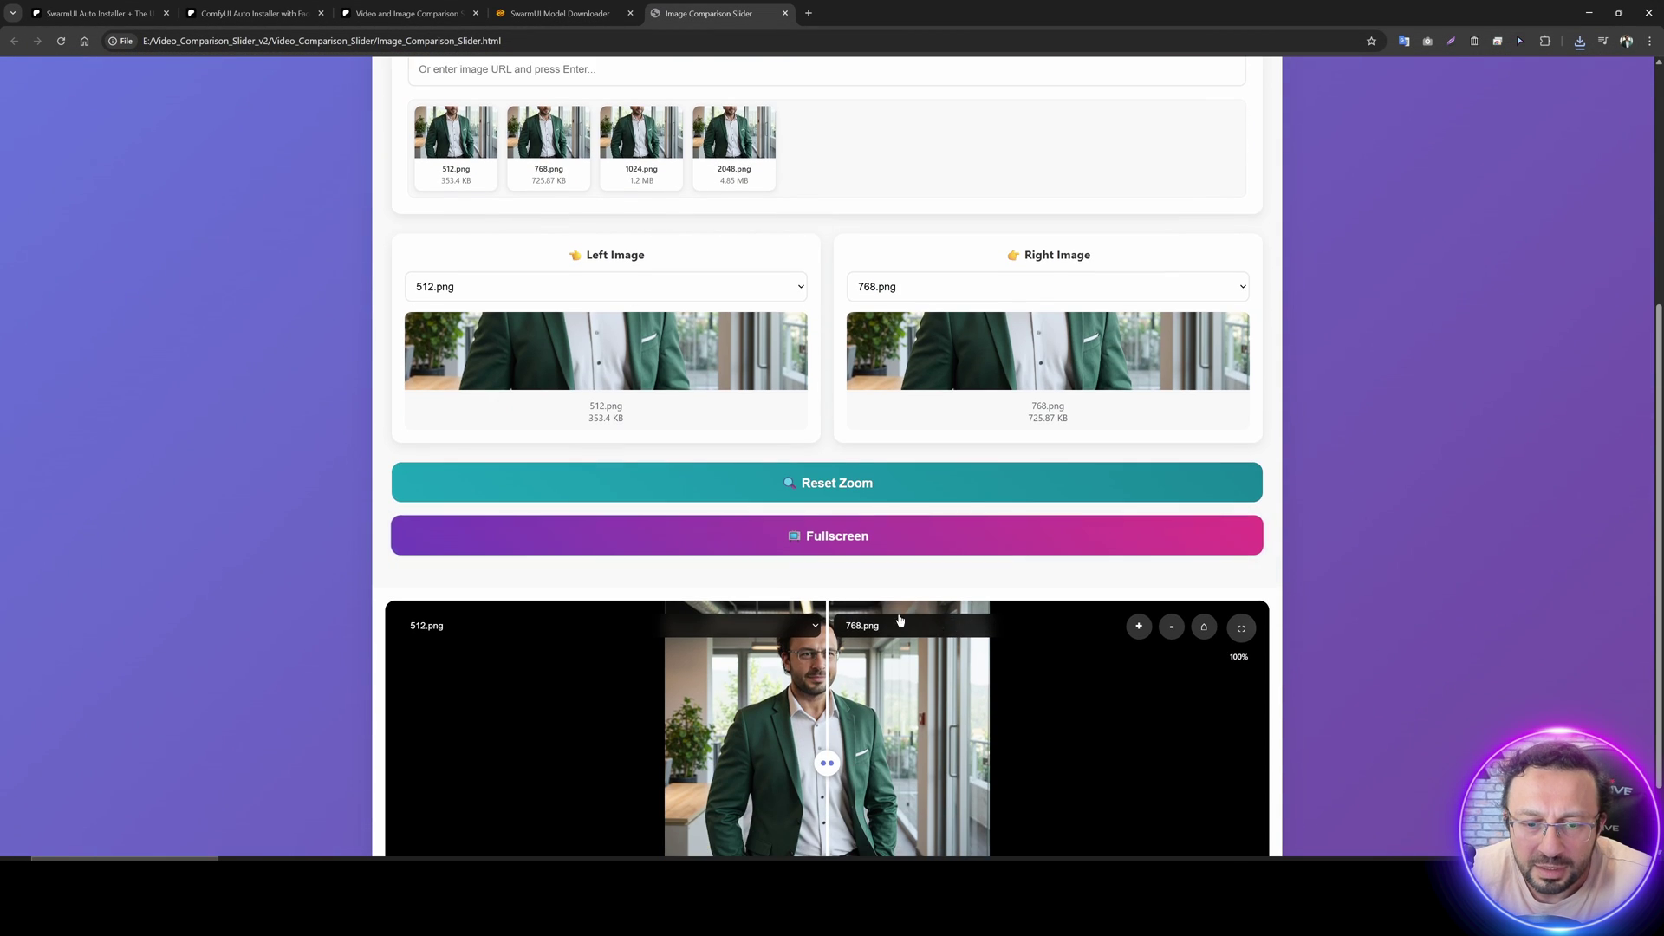
pyautogui.click(953, 543)
pyautogui.moveTo(838, 461); pyautogui.dragTo(778, 422)
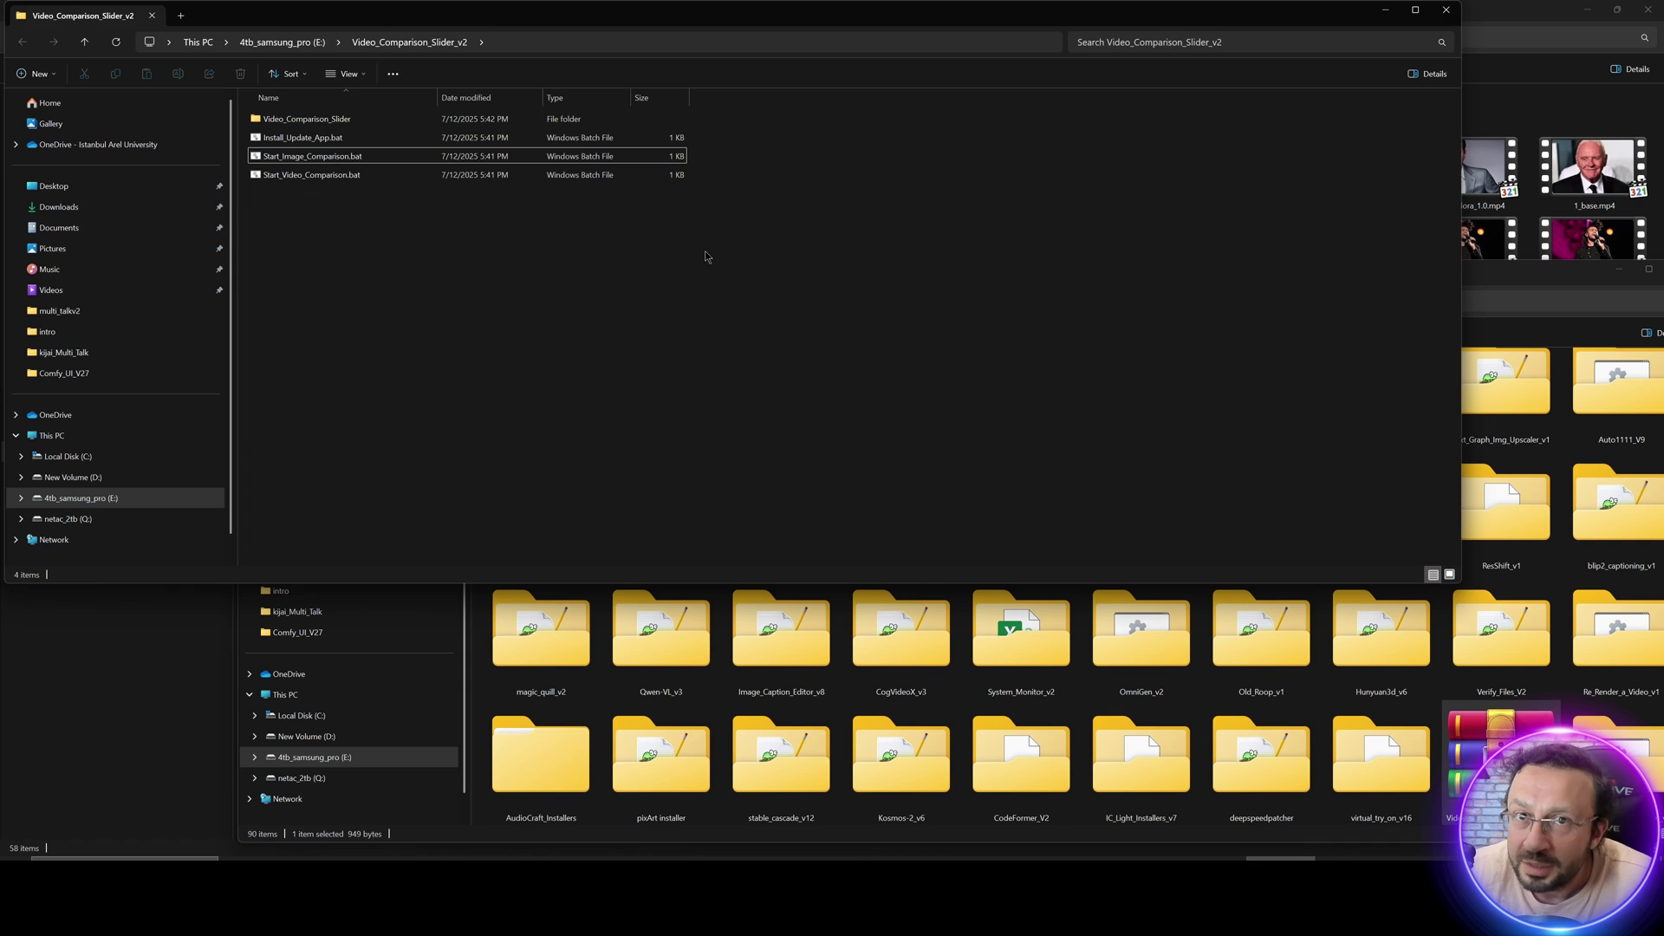
# Launch the video comparison slider, allowing it to run, and add the six 4_* clip videos.
pyautogui.doubleClick(317, 175)
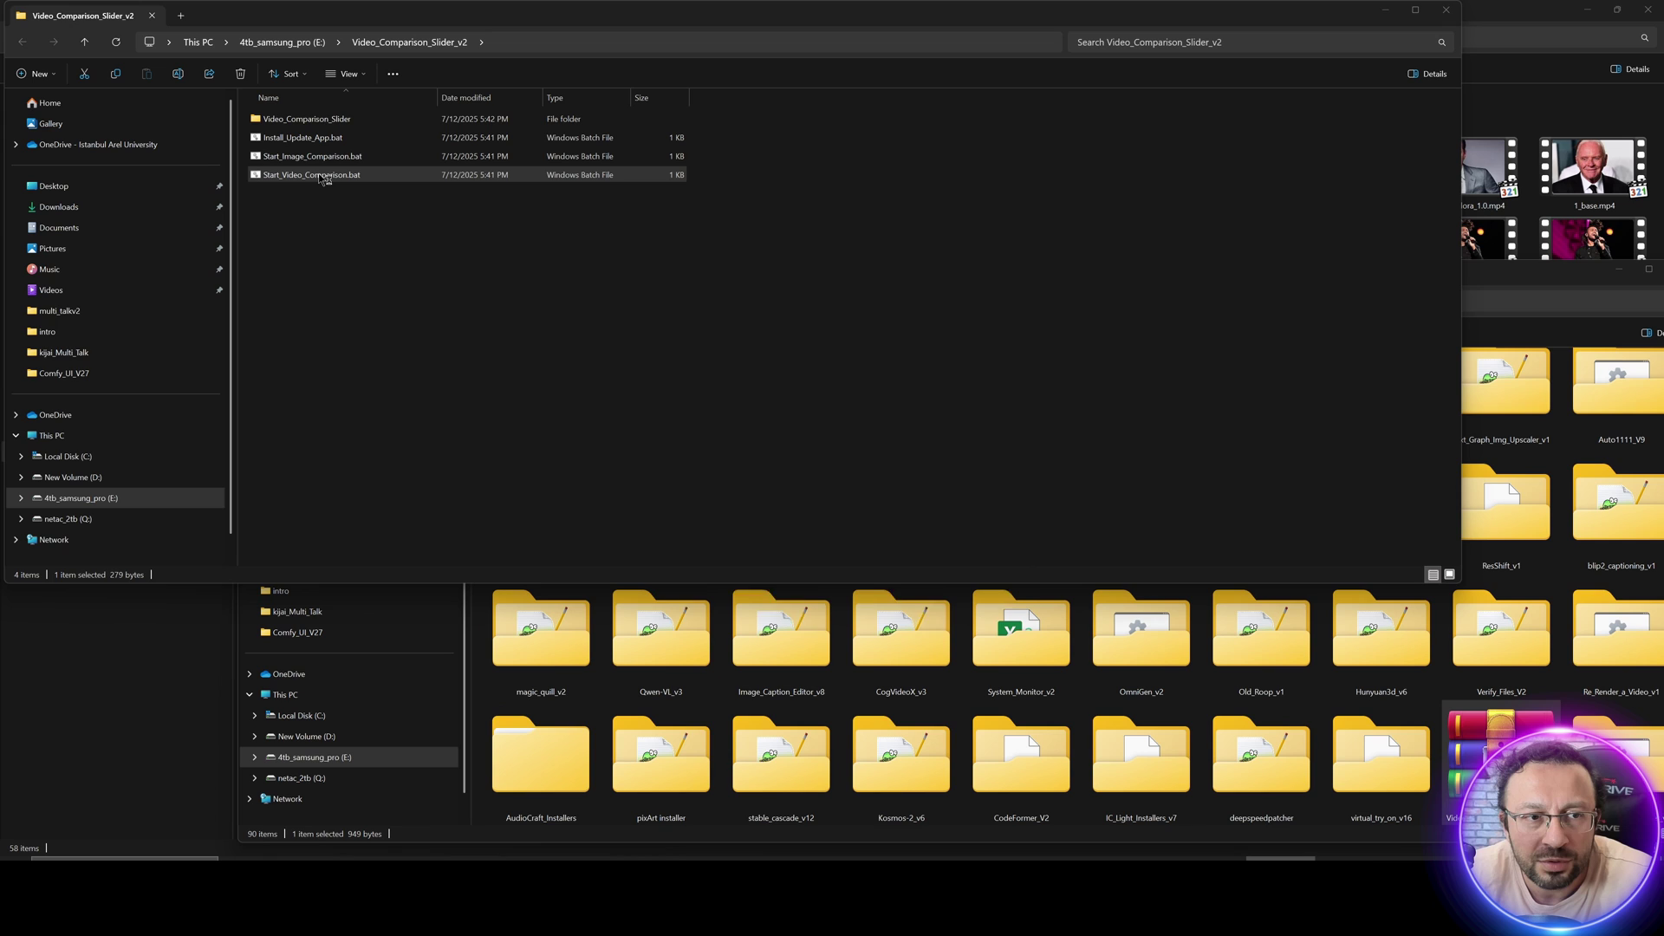
pyautogui.click(734, 348)
pyautogui.click(877, 551)
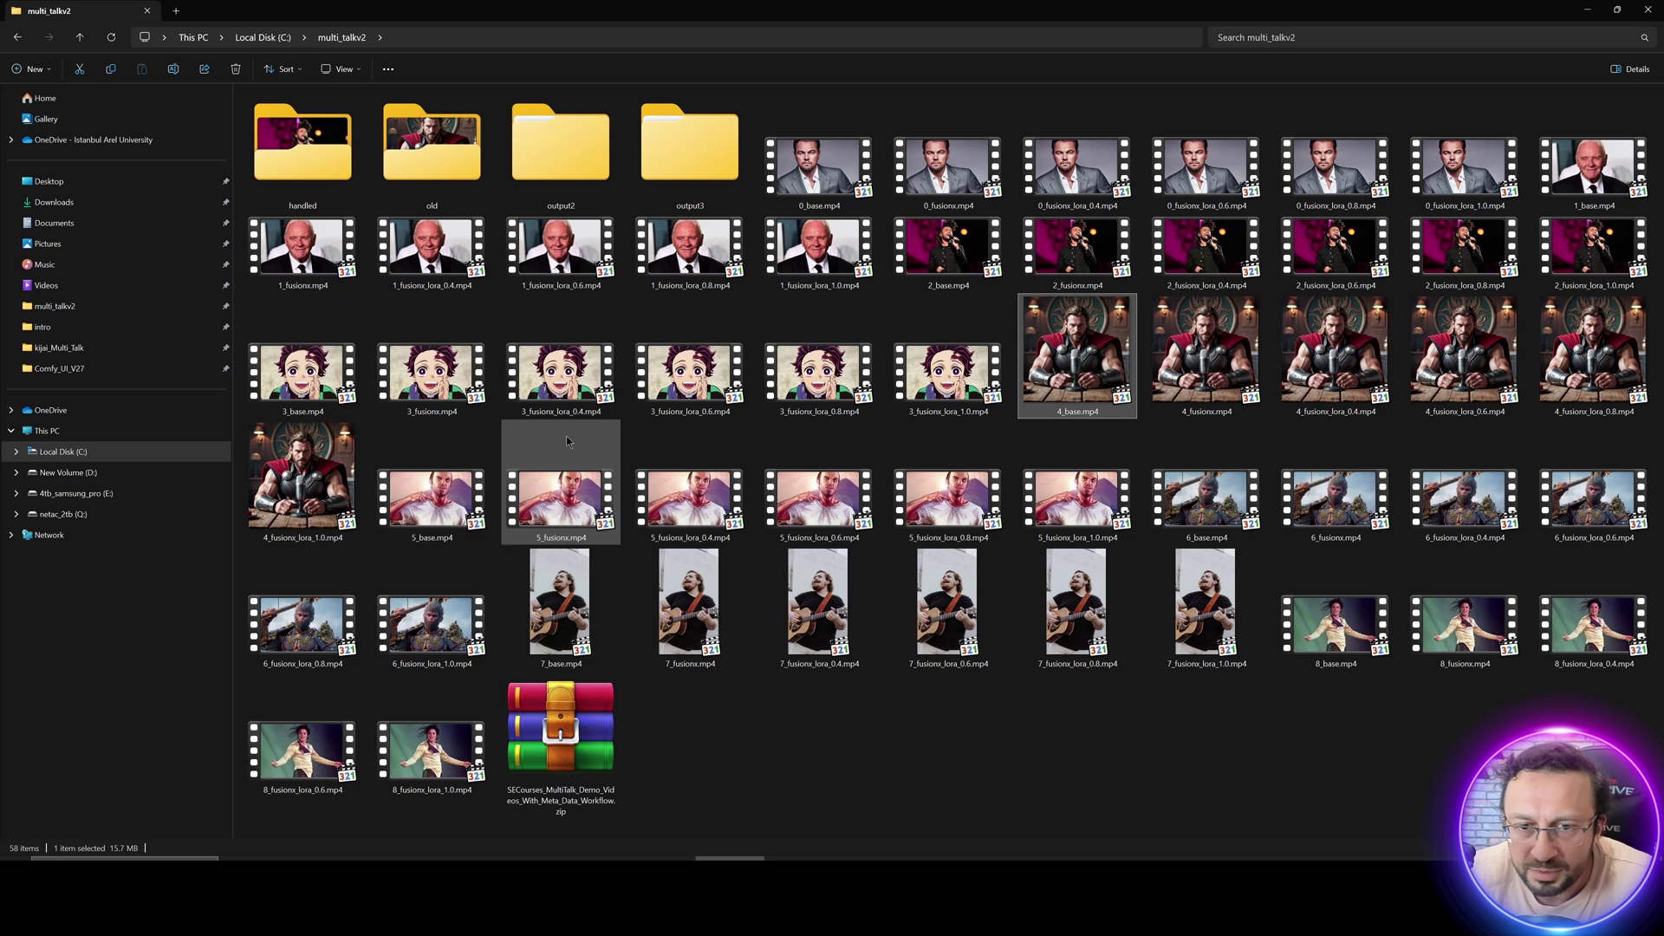
pyautogui.keyDown('shift'); pyautogui.click(334, 472); pyautogui.keyUp('shift')
pyautogui.moveTo(299, 506); pyautogui.dragTo(804, 330)
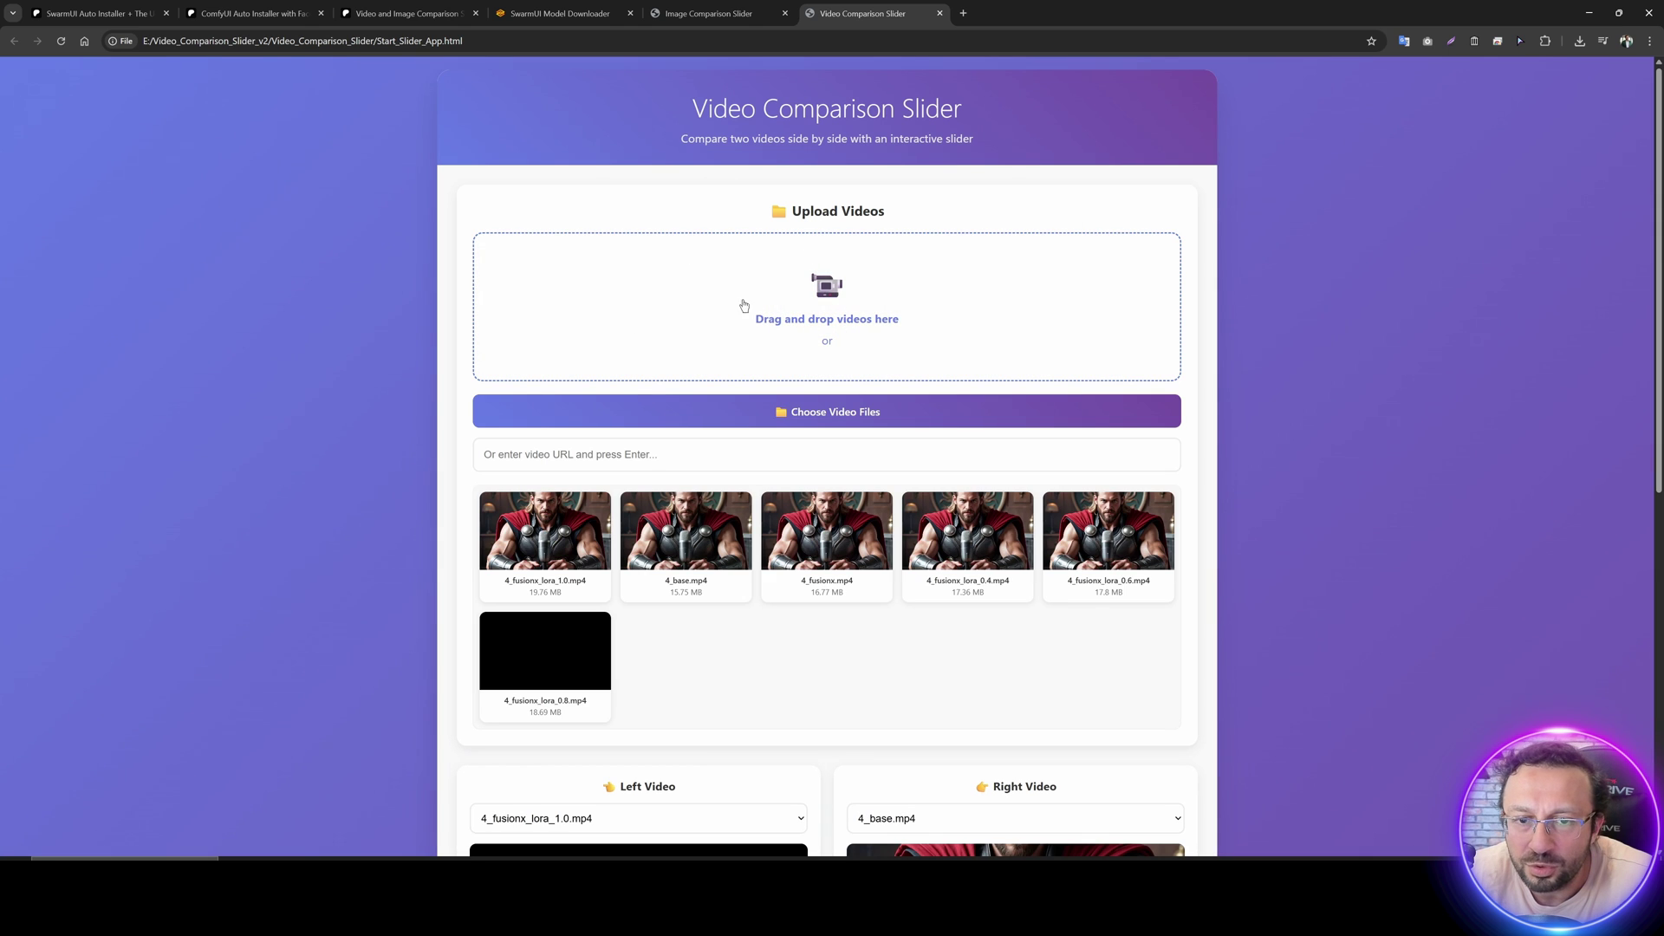
pyautogui.click(812, 299)
pyautogui.press('Escape')
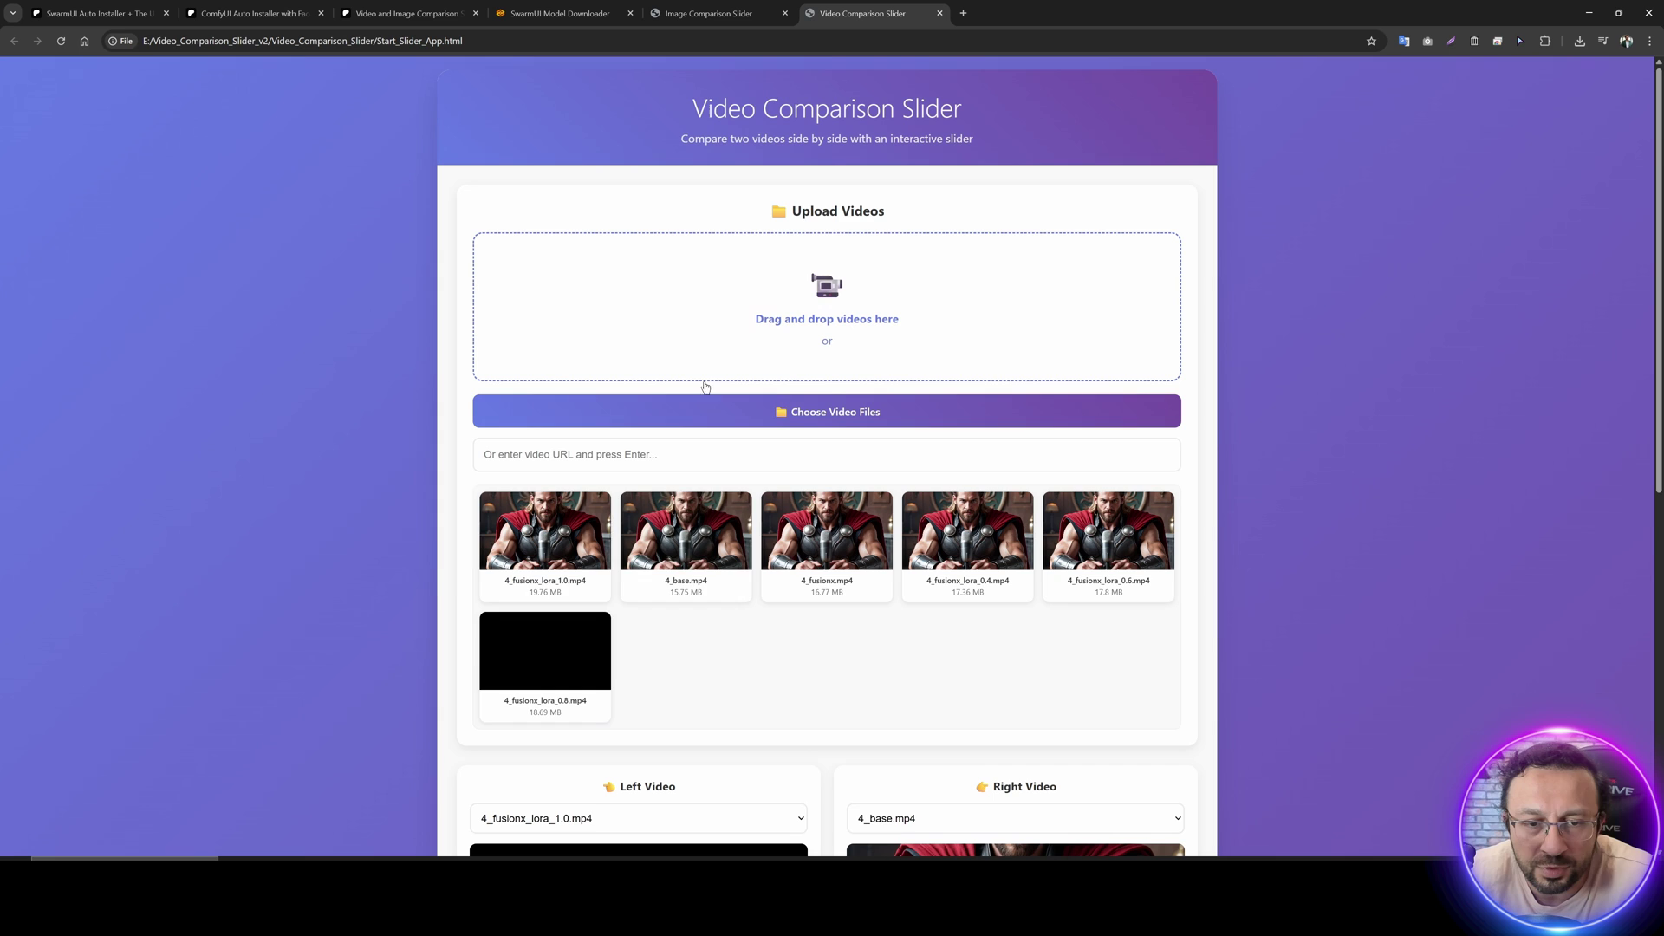
pyautogui.scroll(-1, 314, 574)
pyautogui.scroll(-2, 314, 574)
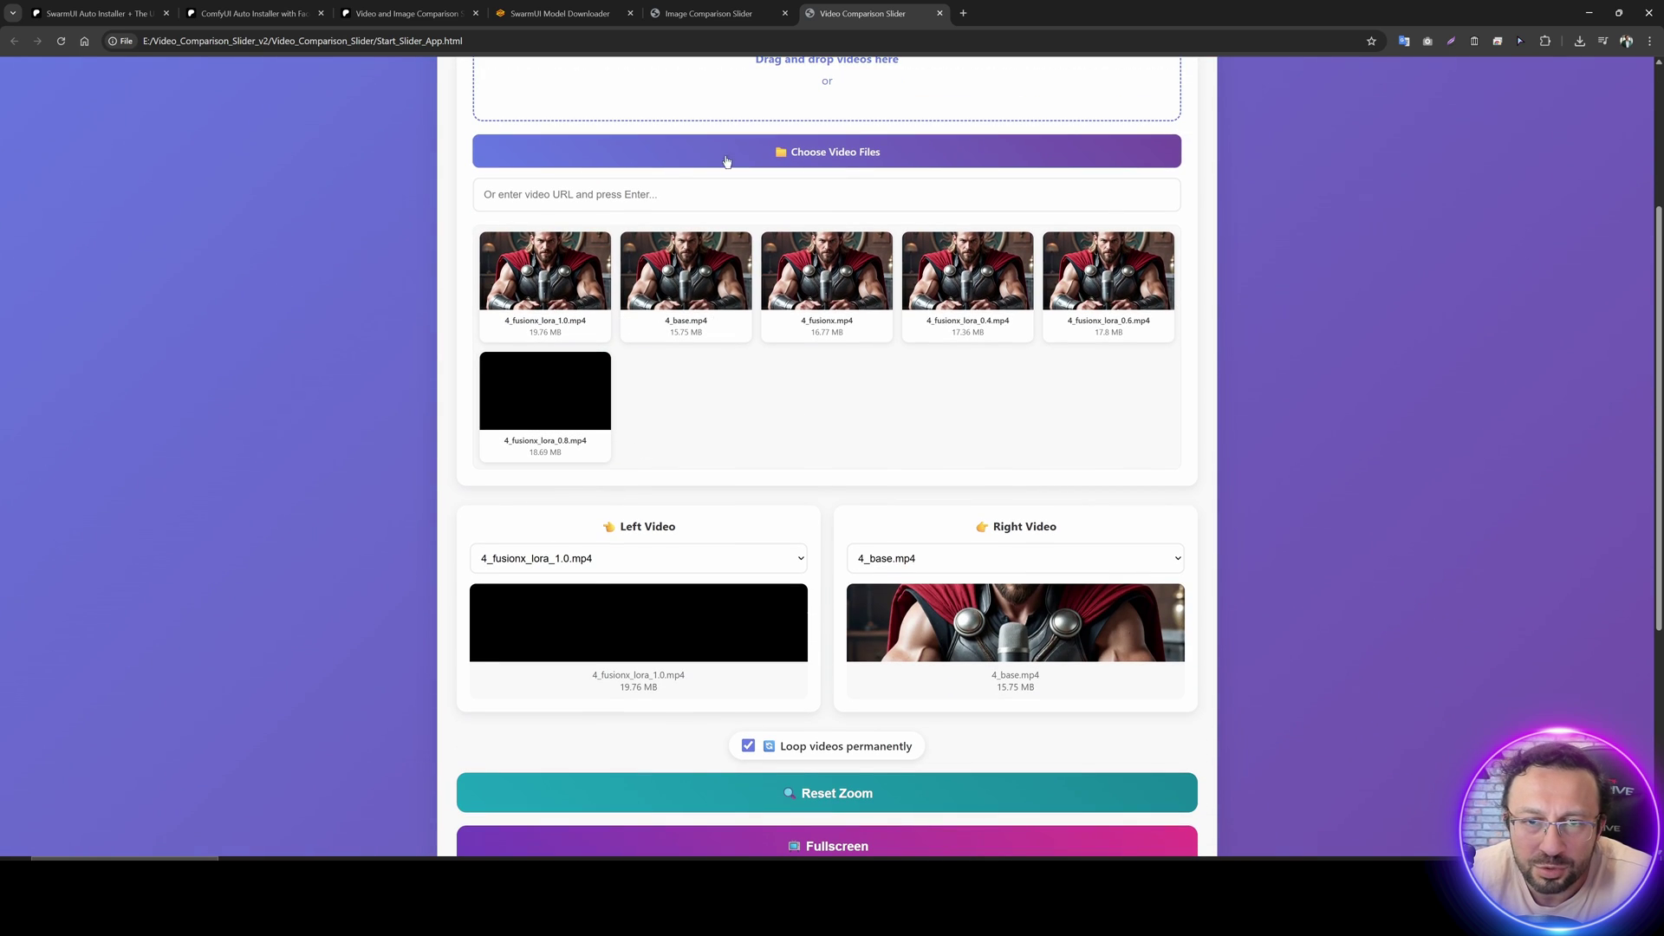
pyautogui.scroll(-2, 792, 591)
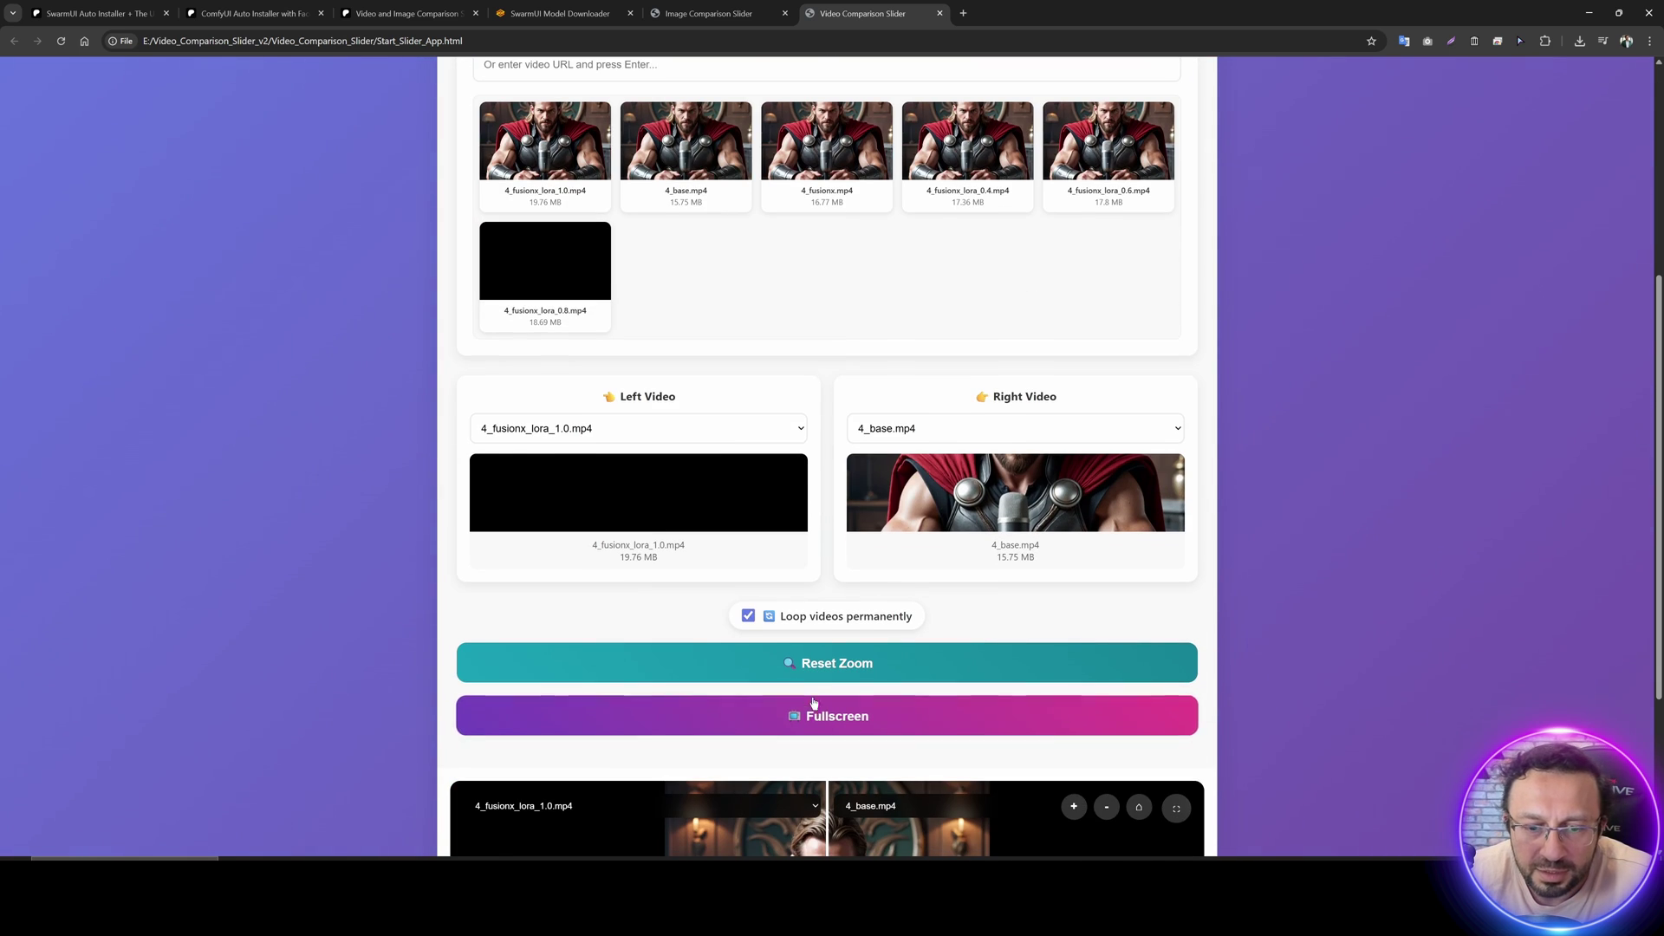
# In full screen, set 4_base.mp4 left and 4_fusionx_lora_1.0.mp4 right, sweeping the divider.
pyautogui.click(822, 716)
pyautogui.moveTo(704, 469); pyautogui.dragTo(818, 468)
pyautogui.click(456, 28)
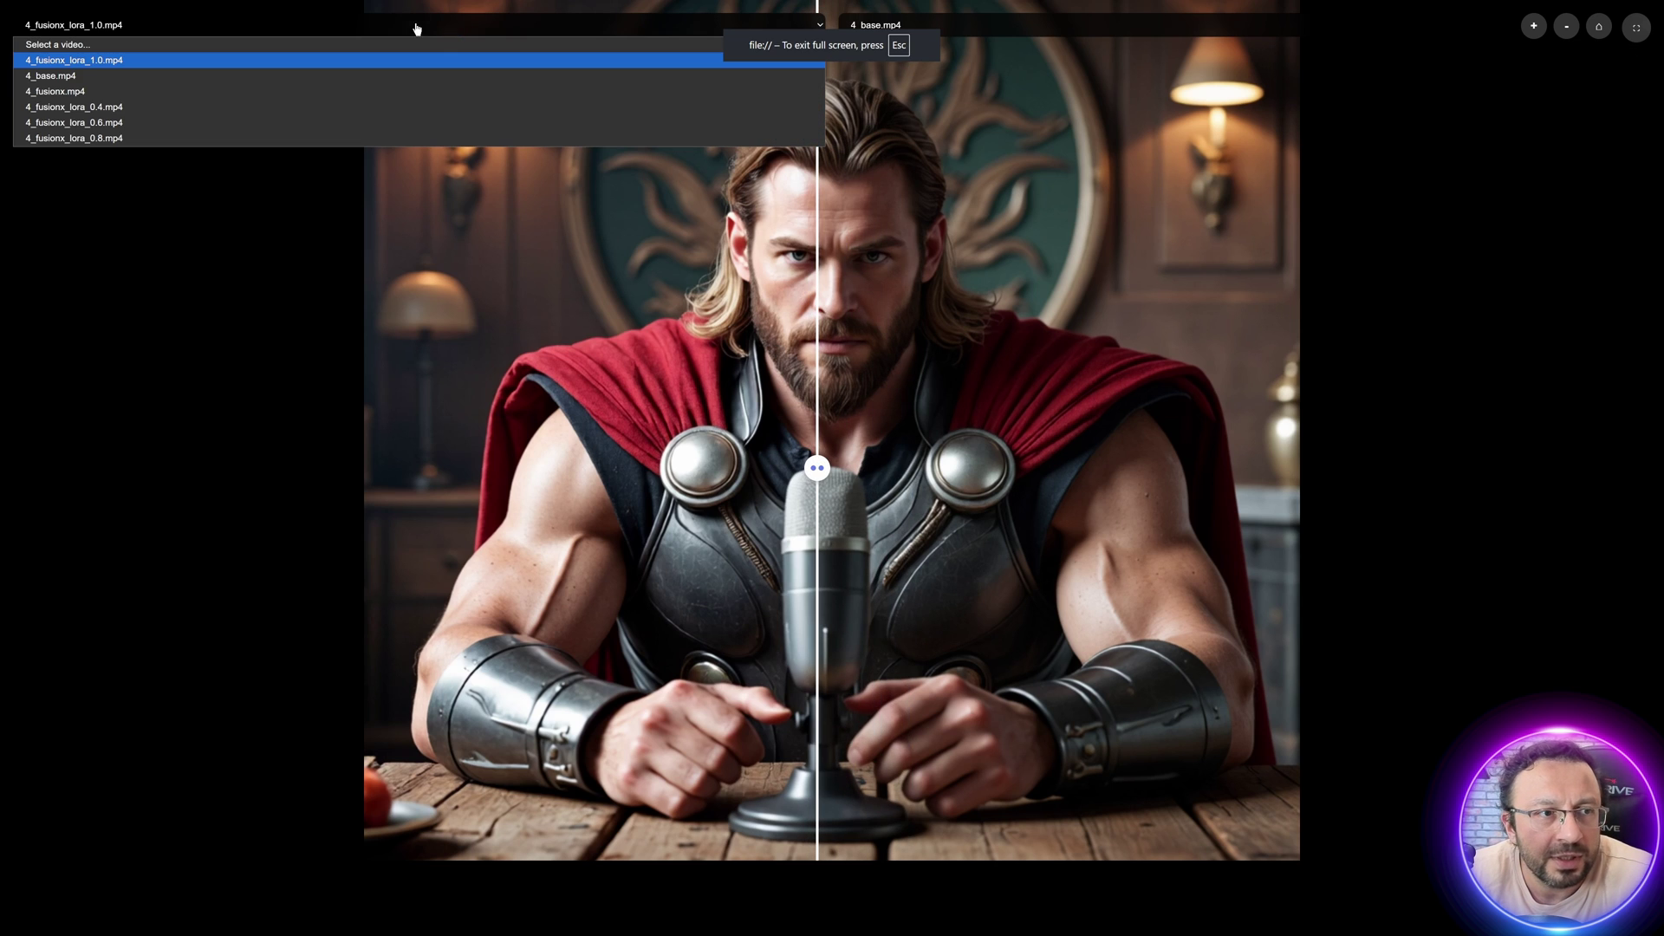
pyautogui.click(85, 76)
pyautogui.click(955, 29)
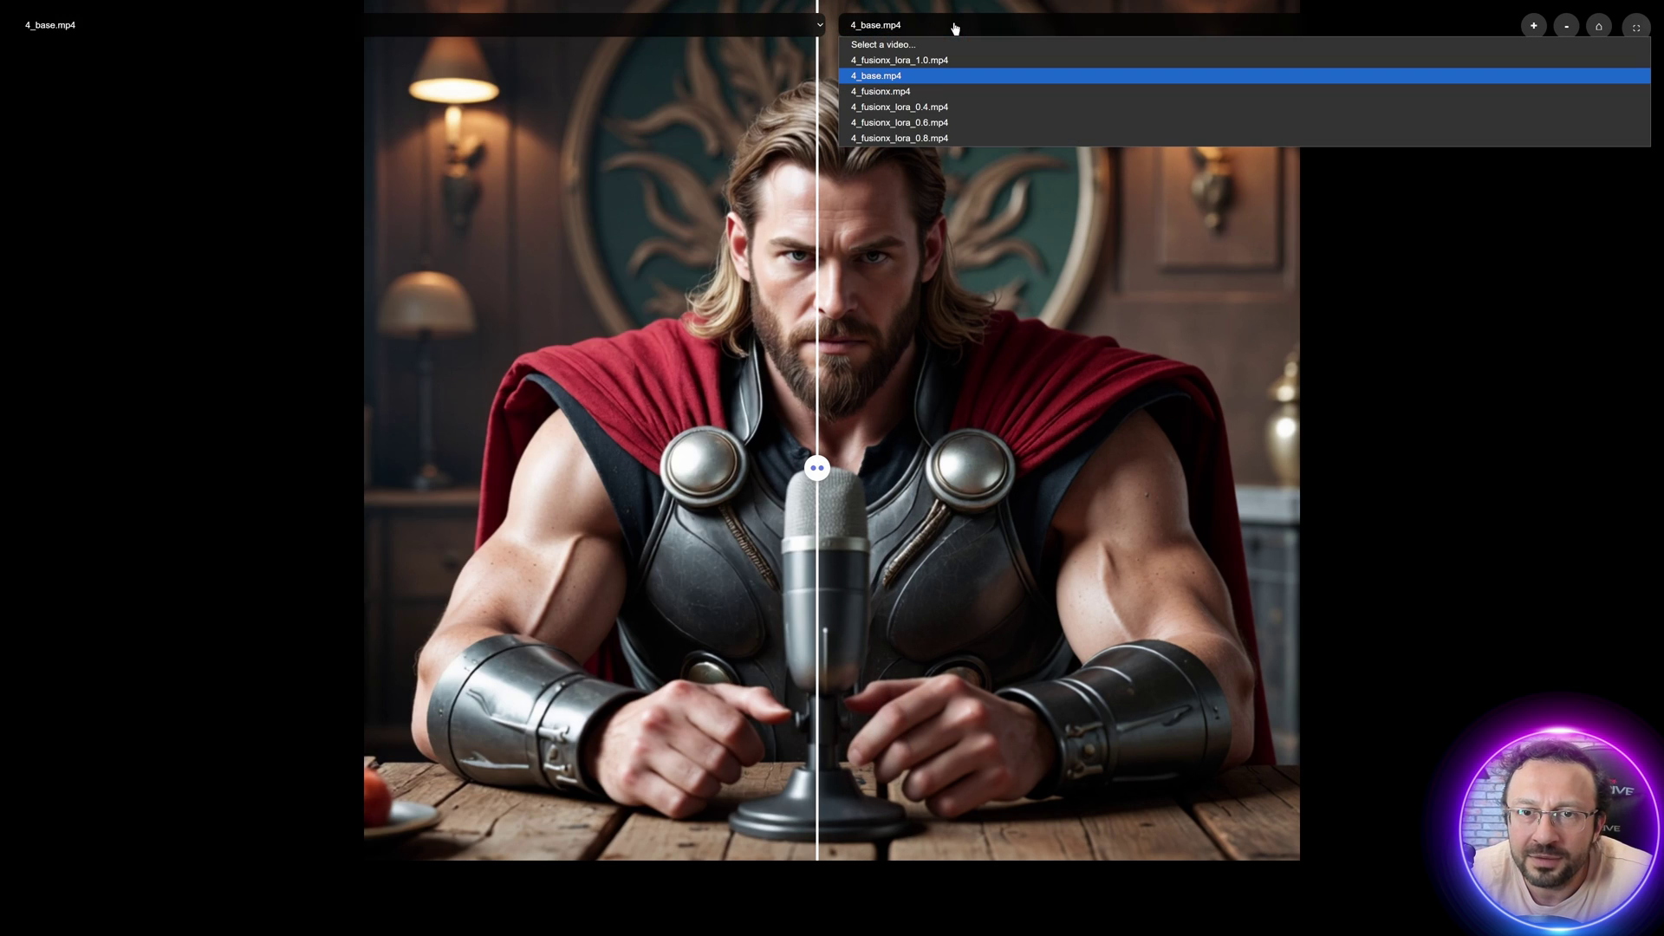
pyautogui.click(924, 59)
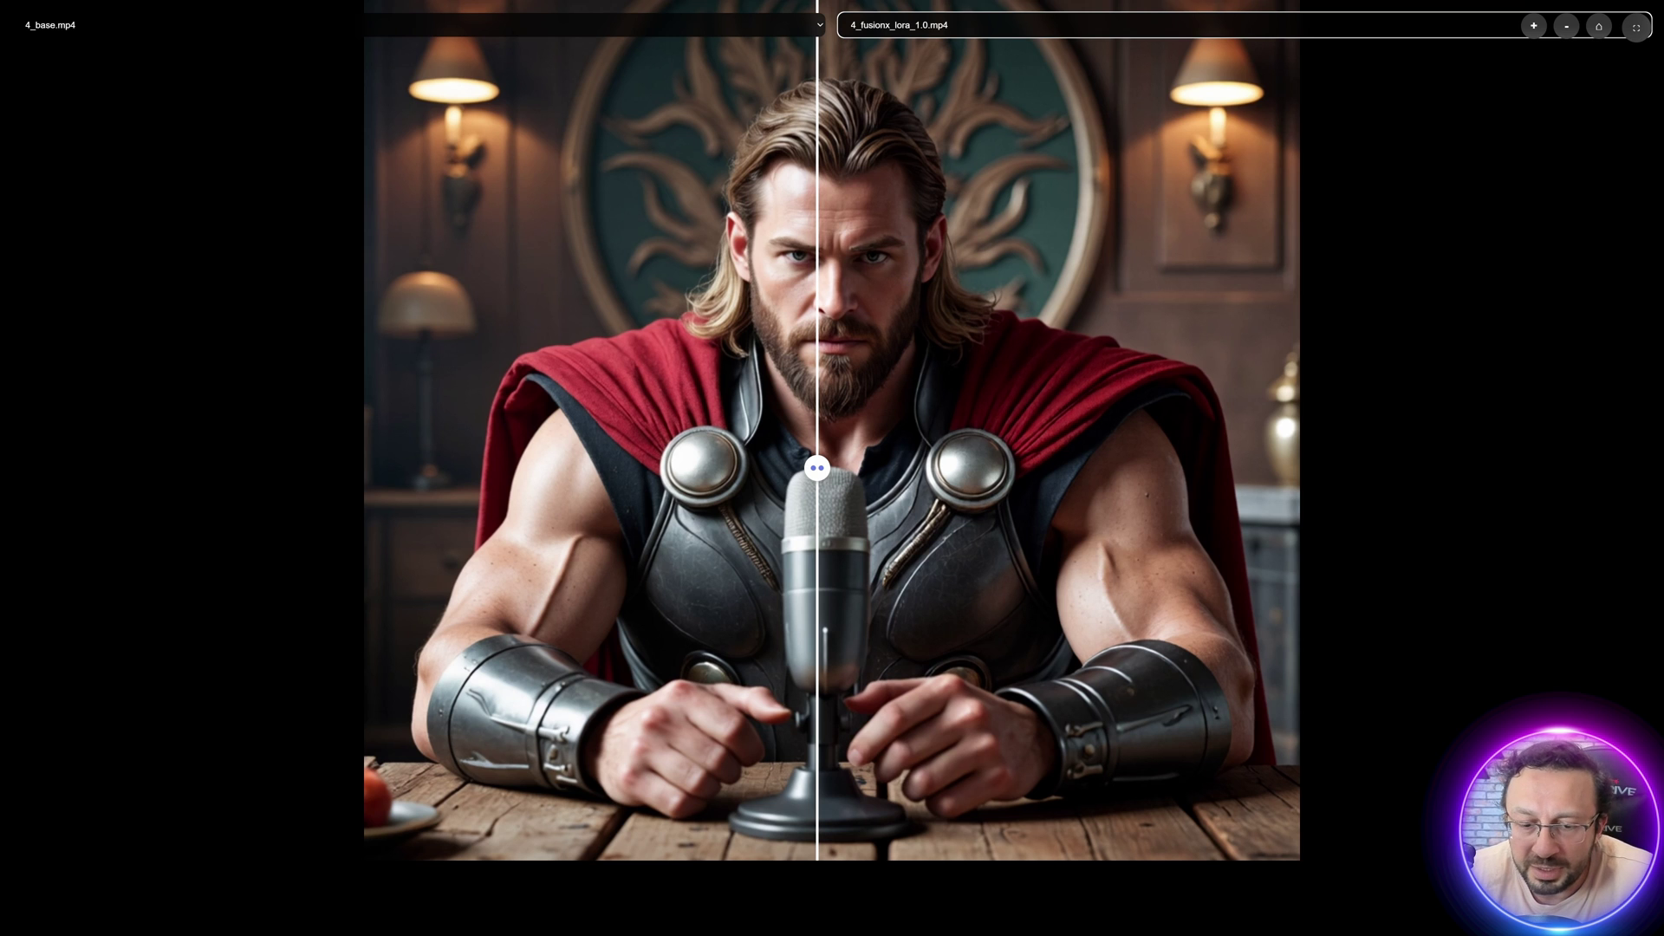
pyautogui.click(813, 470)
pyautogui.moveTo(841, 468); pyautogui.dragTo(828, 811)
pyautogui.moveTo(848, 468); pyautogui.dragTo(767, 457)
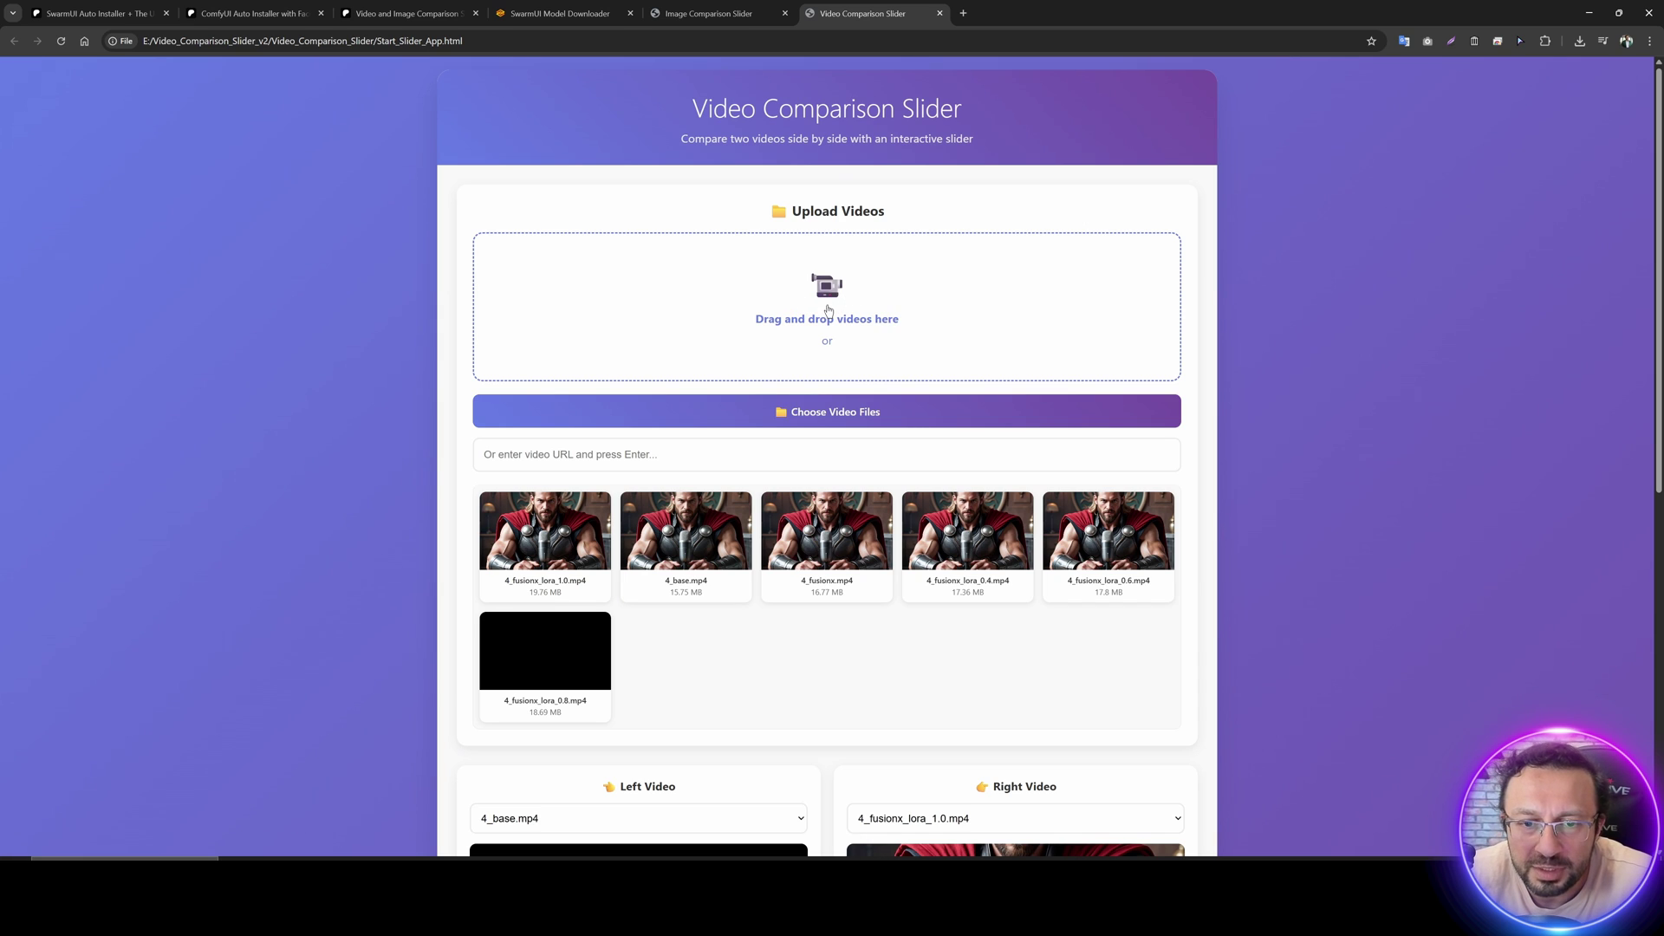
# Add 960x540.mp4 and 3840_adain_32frames_downscale_15_steps.mp4 to the video list.
pyautogui.click(828, 311)
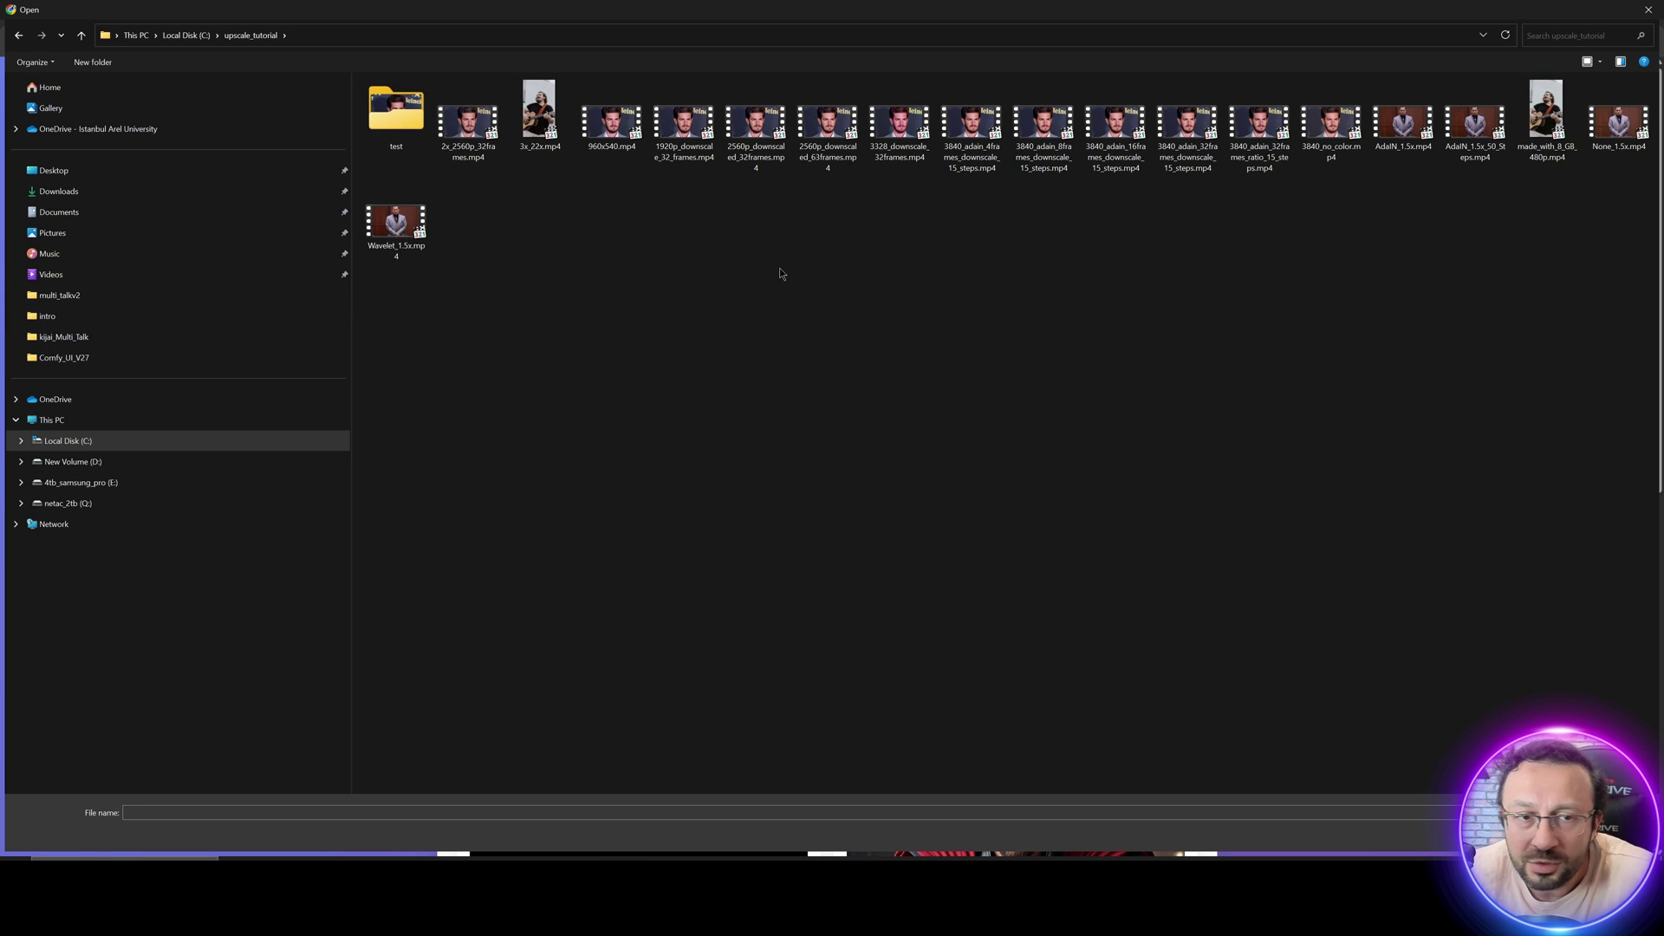
pyautogui.doubleClick(611, 121)
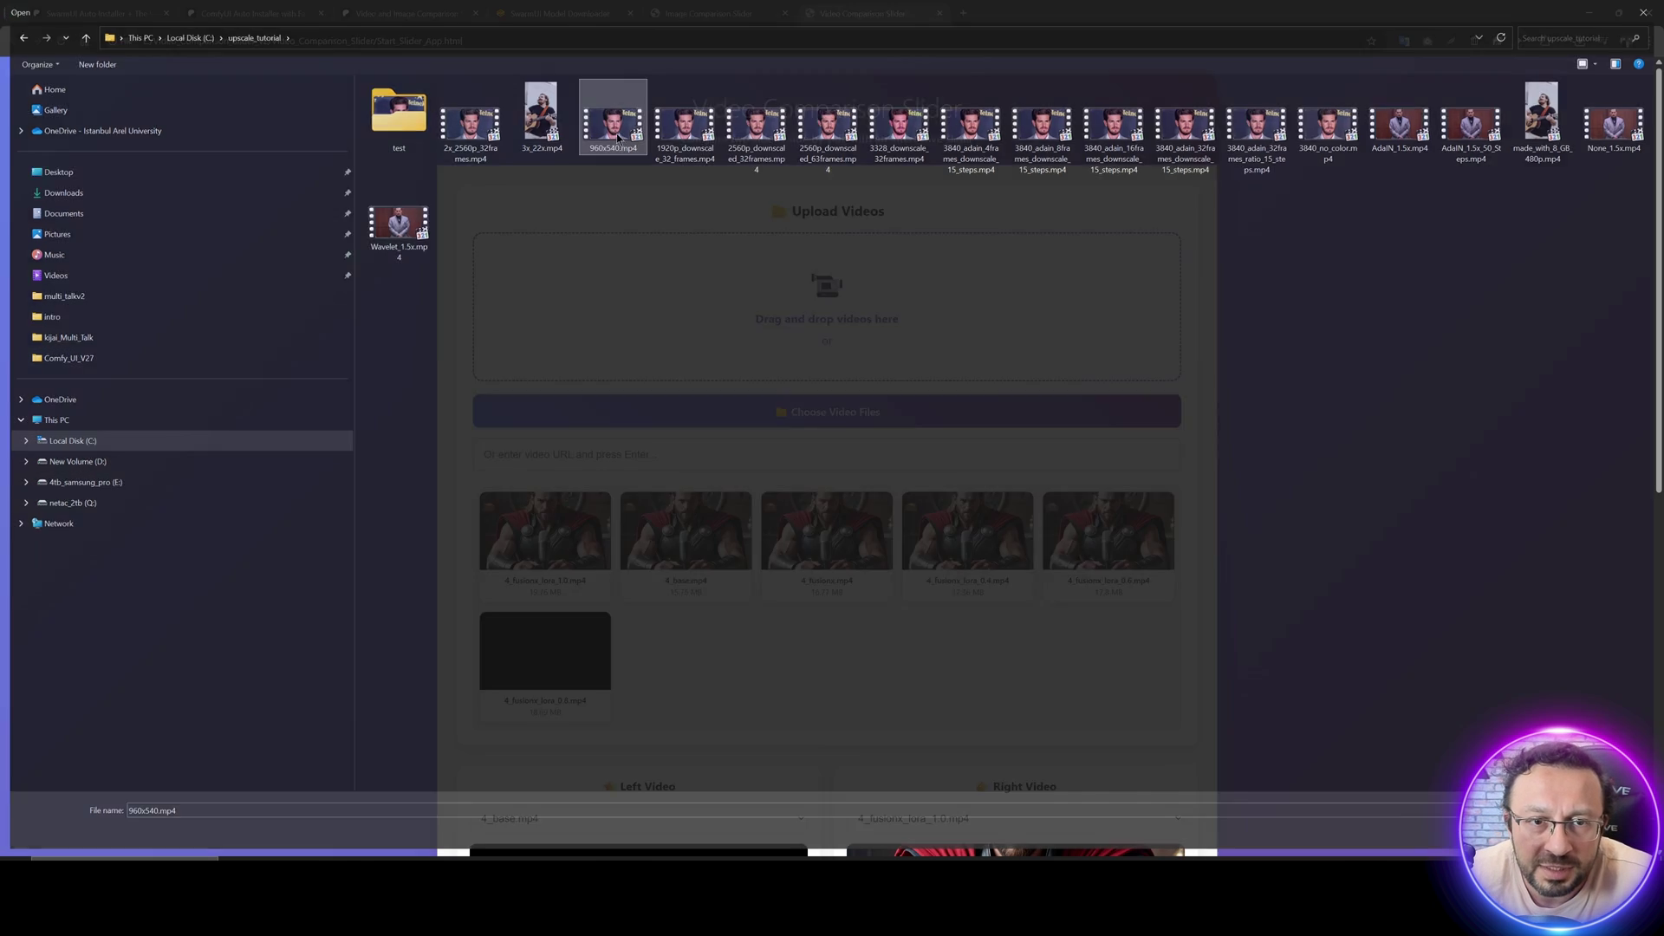
pyautogui.click(802, 295)
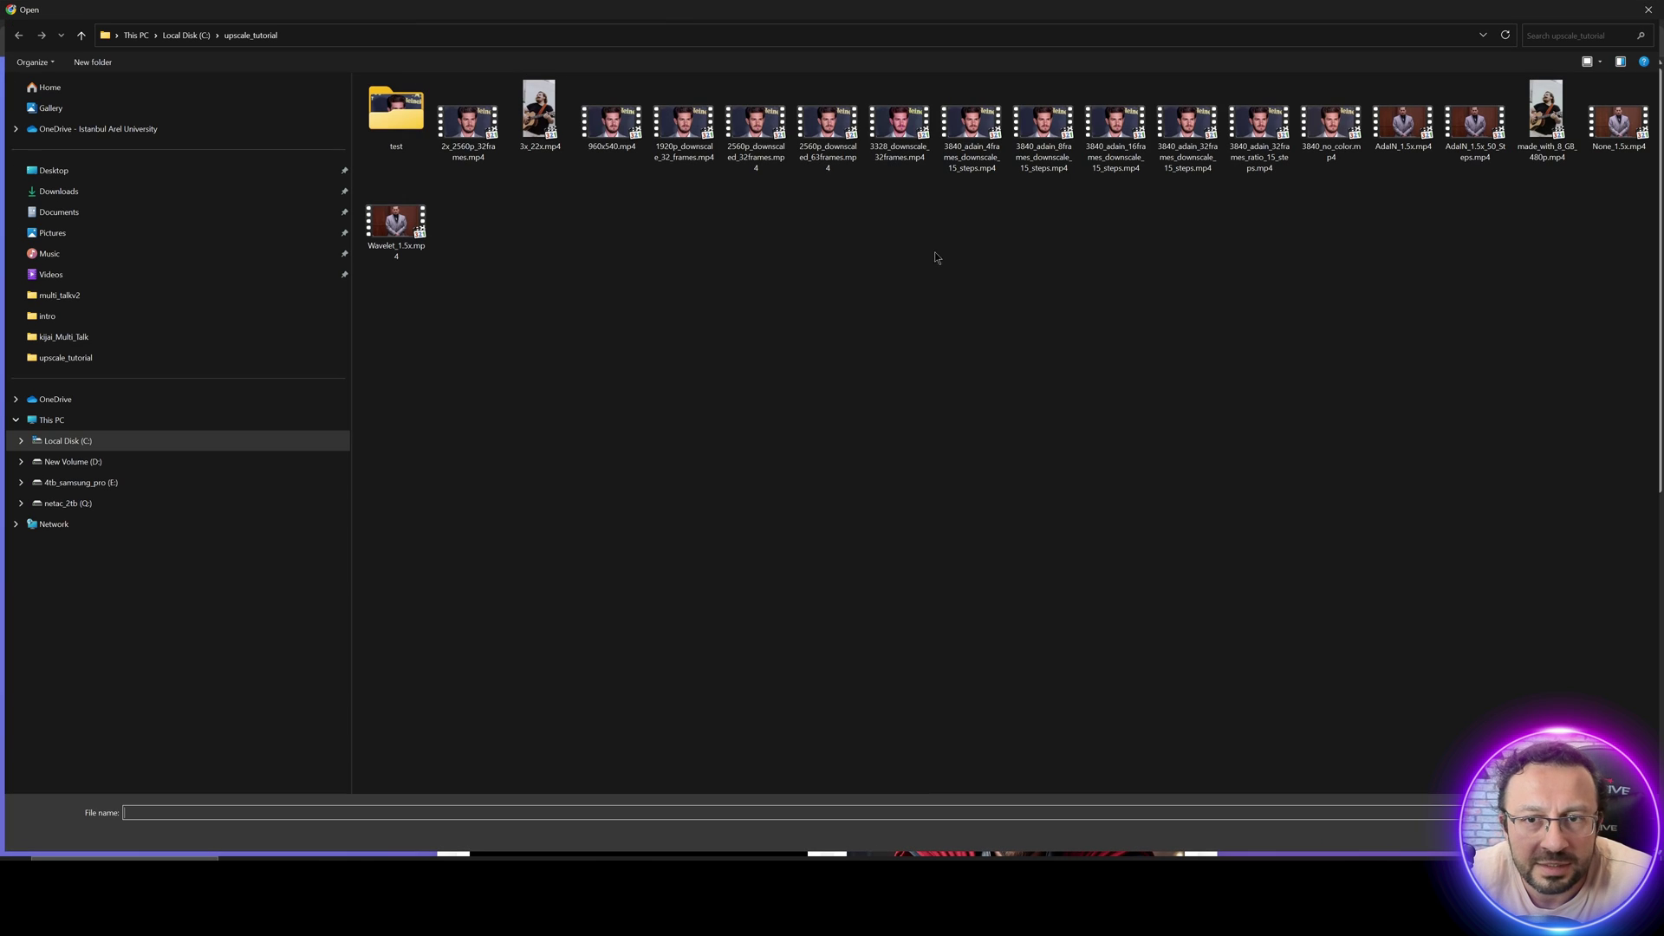
pyautogui.doubleClick(1188, 122)
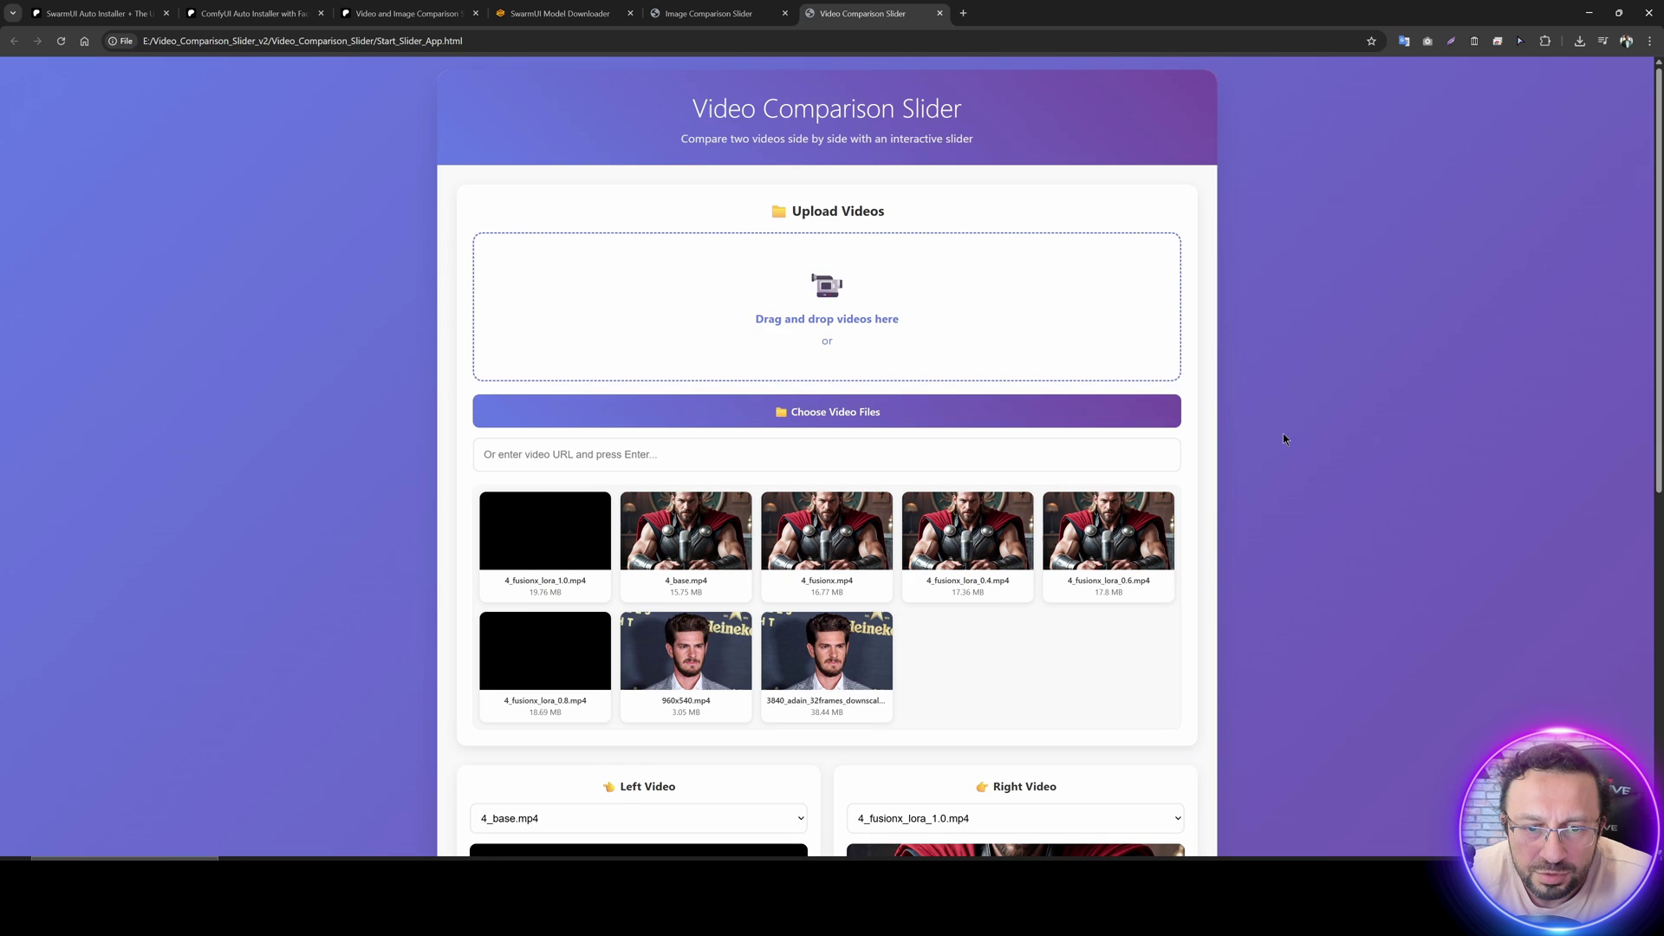
pyautogui.scroll(-5, 1283, 433)
# Put 960x540.mp4 left and the 3840 upscale right, then sweep the divider in full screen.
pyautogui.click(658, 429)
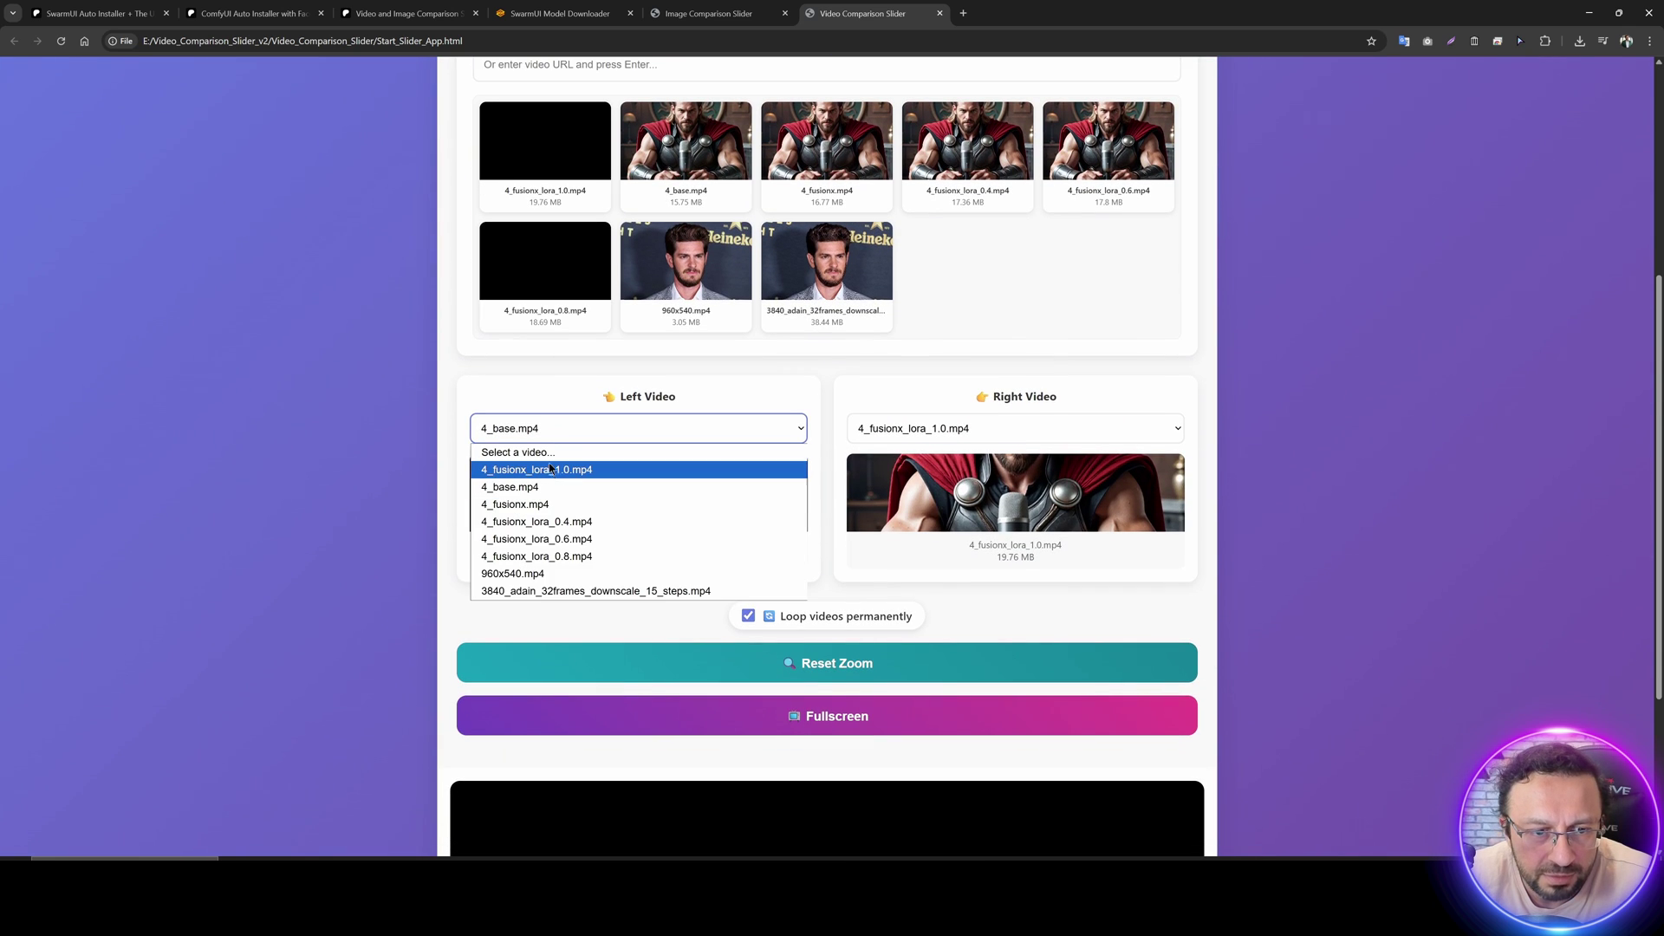
pyautogui.click(547, 574)
pyautogui.click(954, 427)
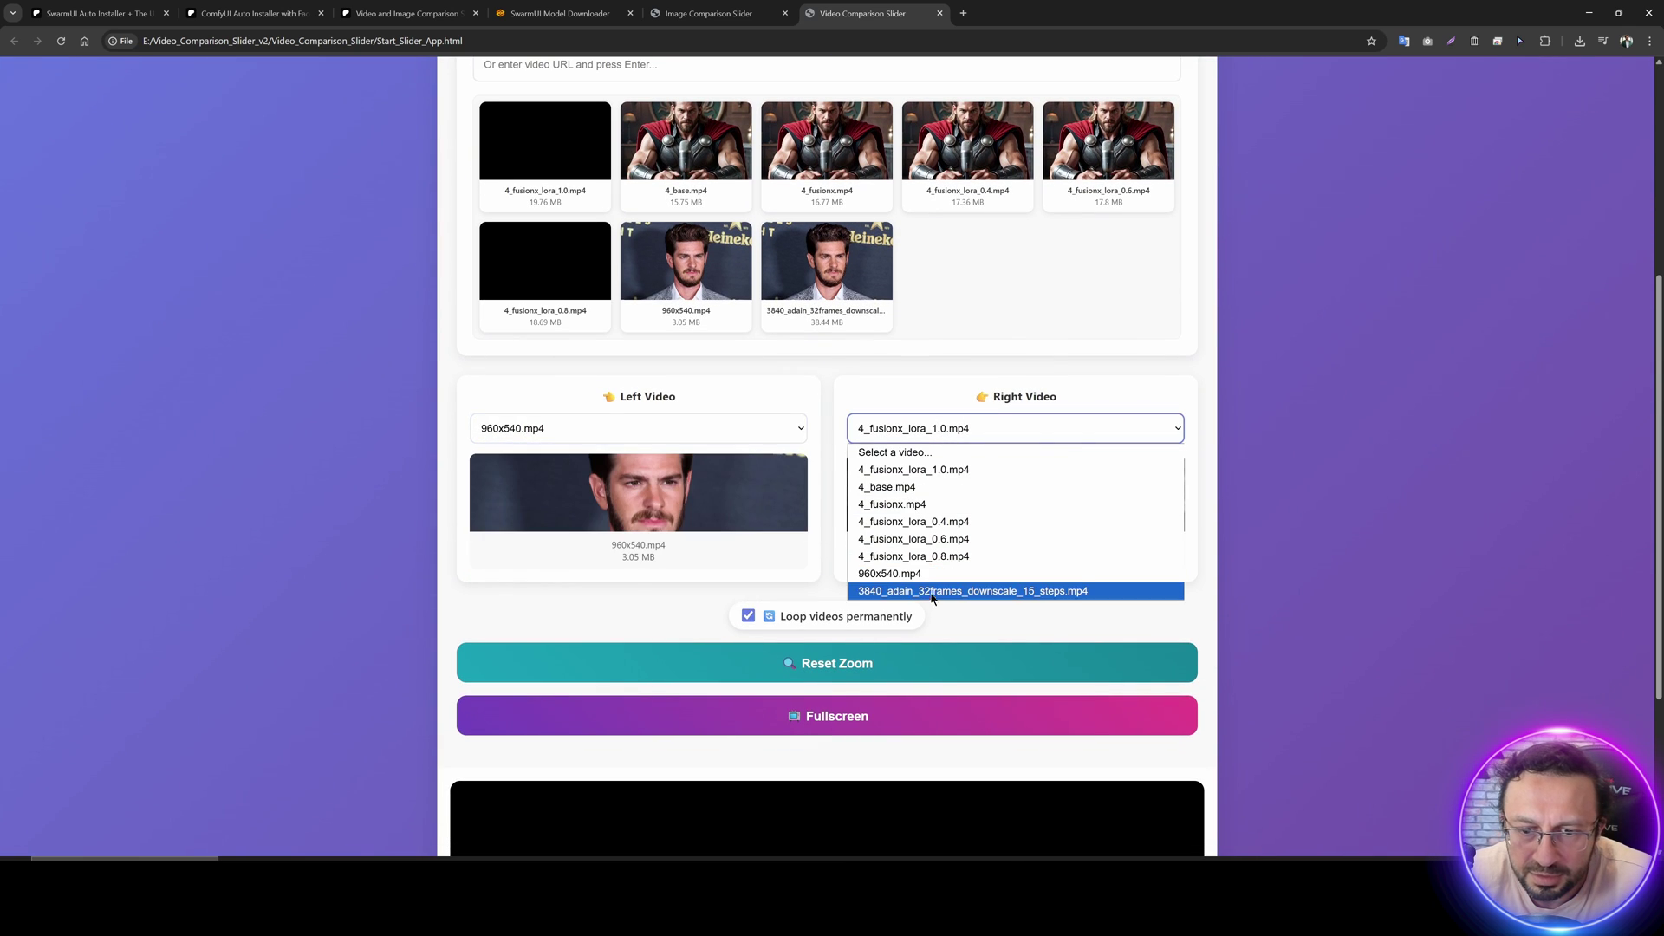
pyautogui.click(924, 591)
pyautogui.click(832, 718)
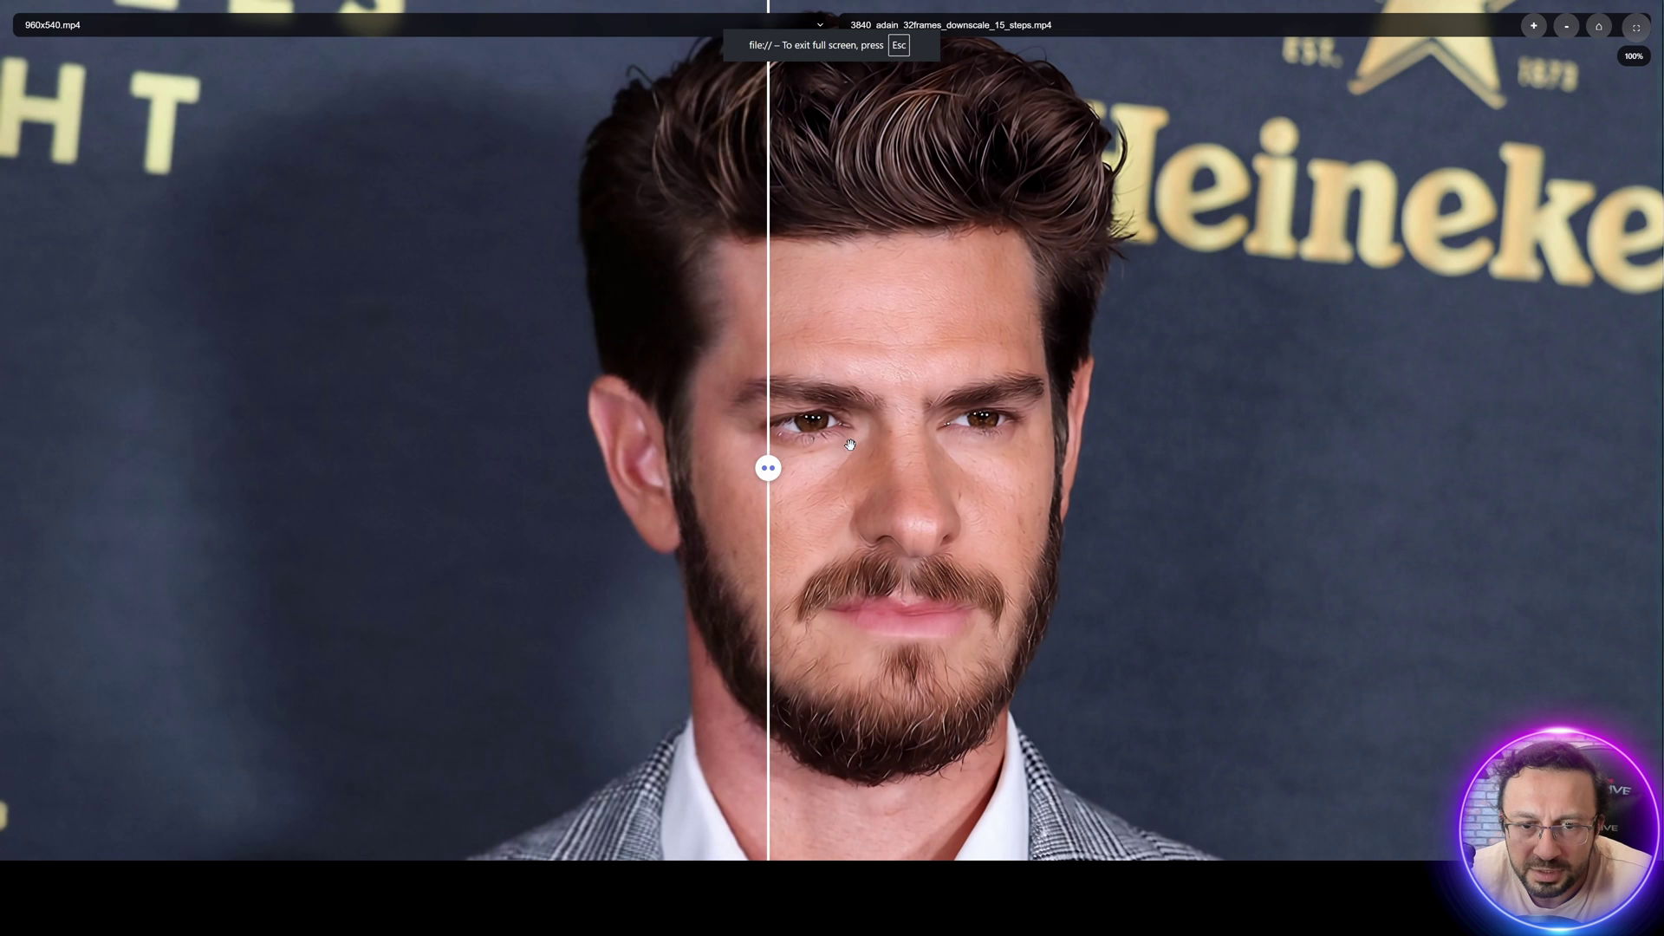
pyautogui.moveTo(773, 475); pyautogui.dragTo(856, 386)
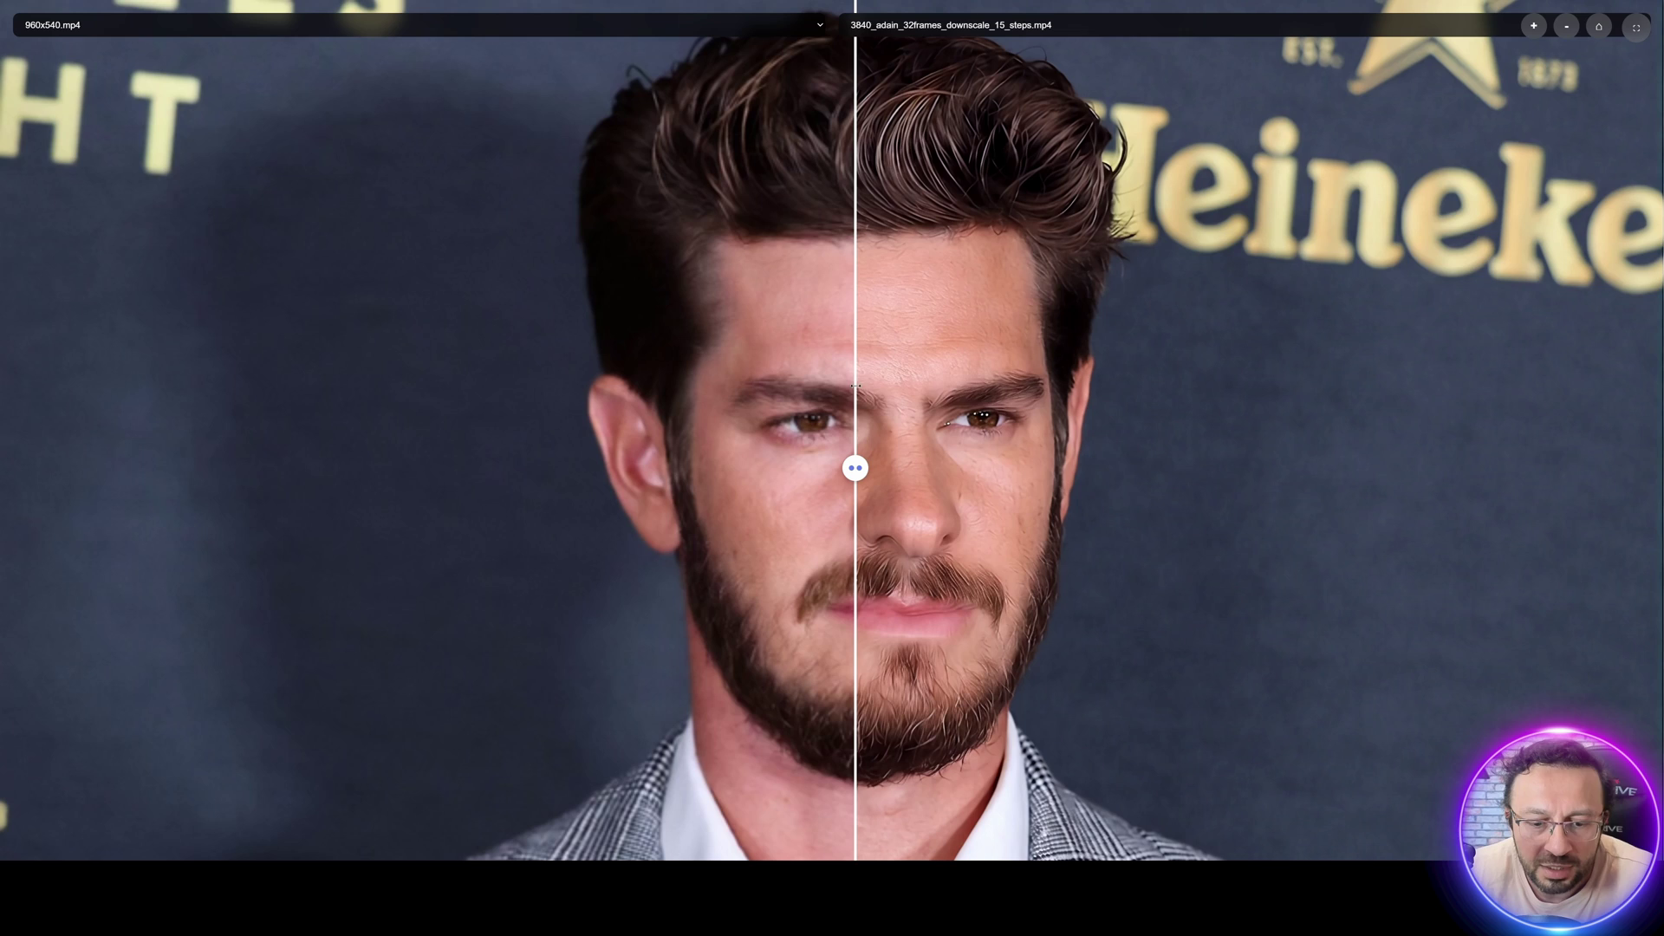
pyautogui.moveTo(852, 469); pyautogui.dragTo(862, 469)
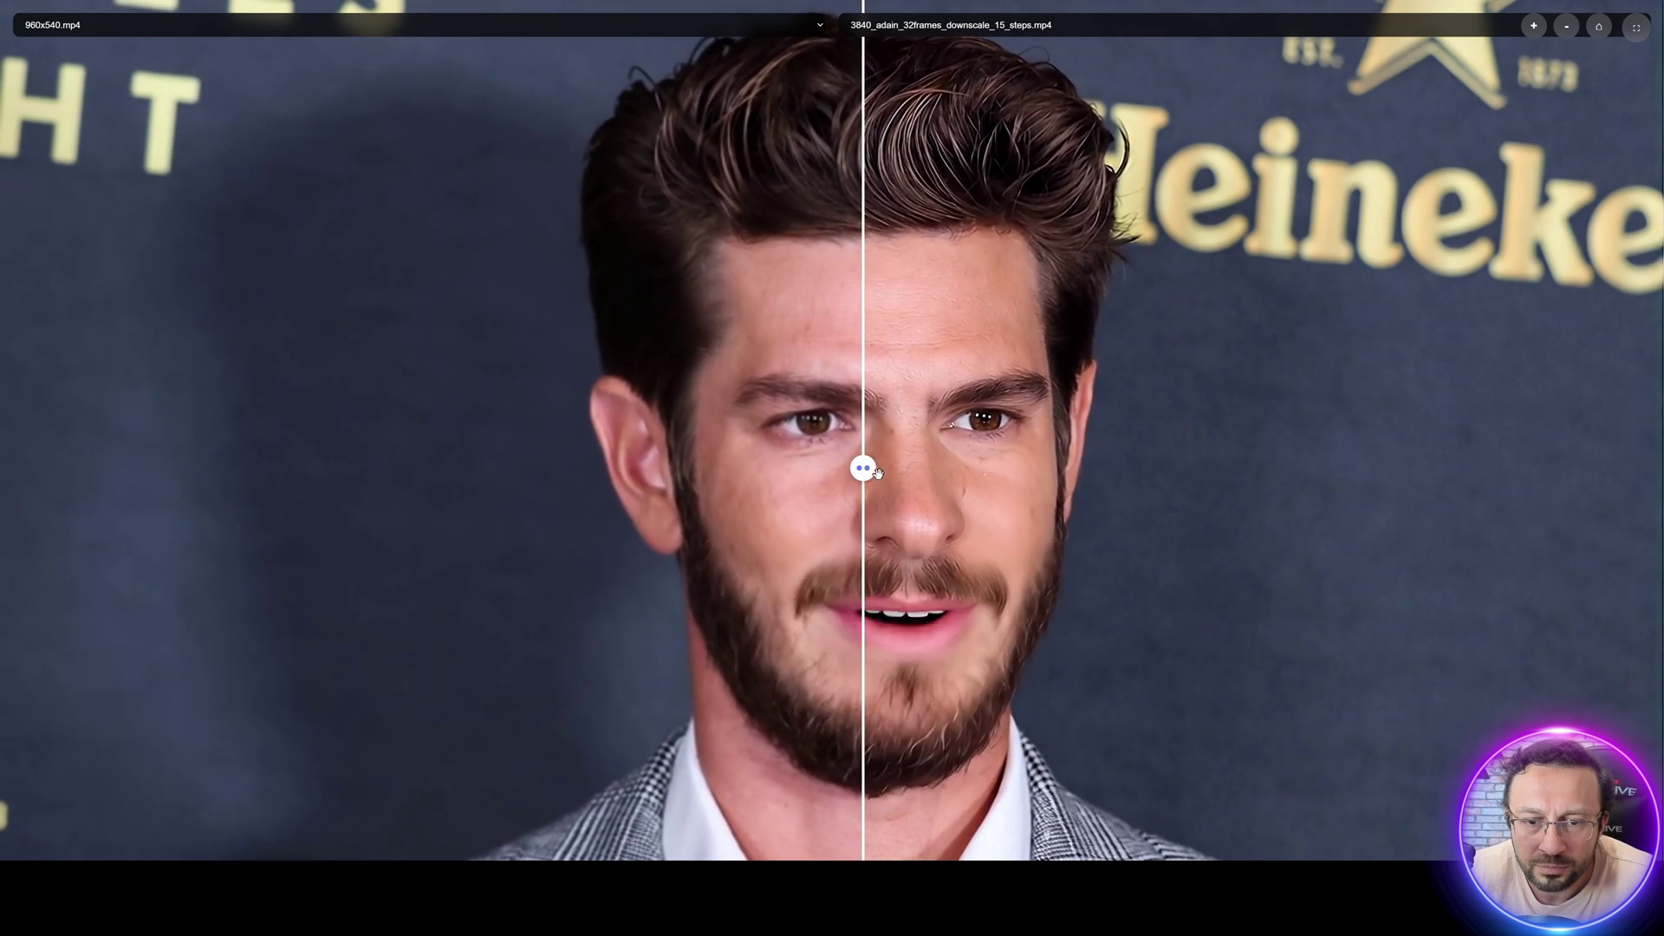
pyautogui.moveTo(862, 468); pyautogui.dragTo(1159, 468)
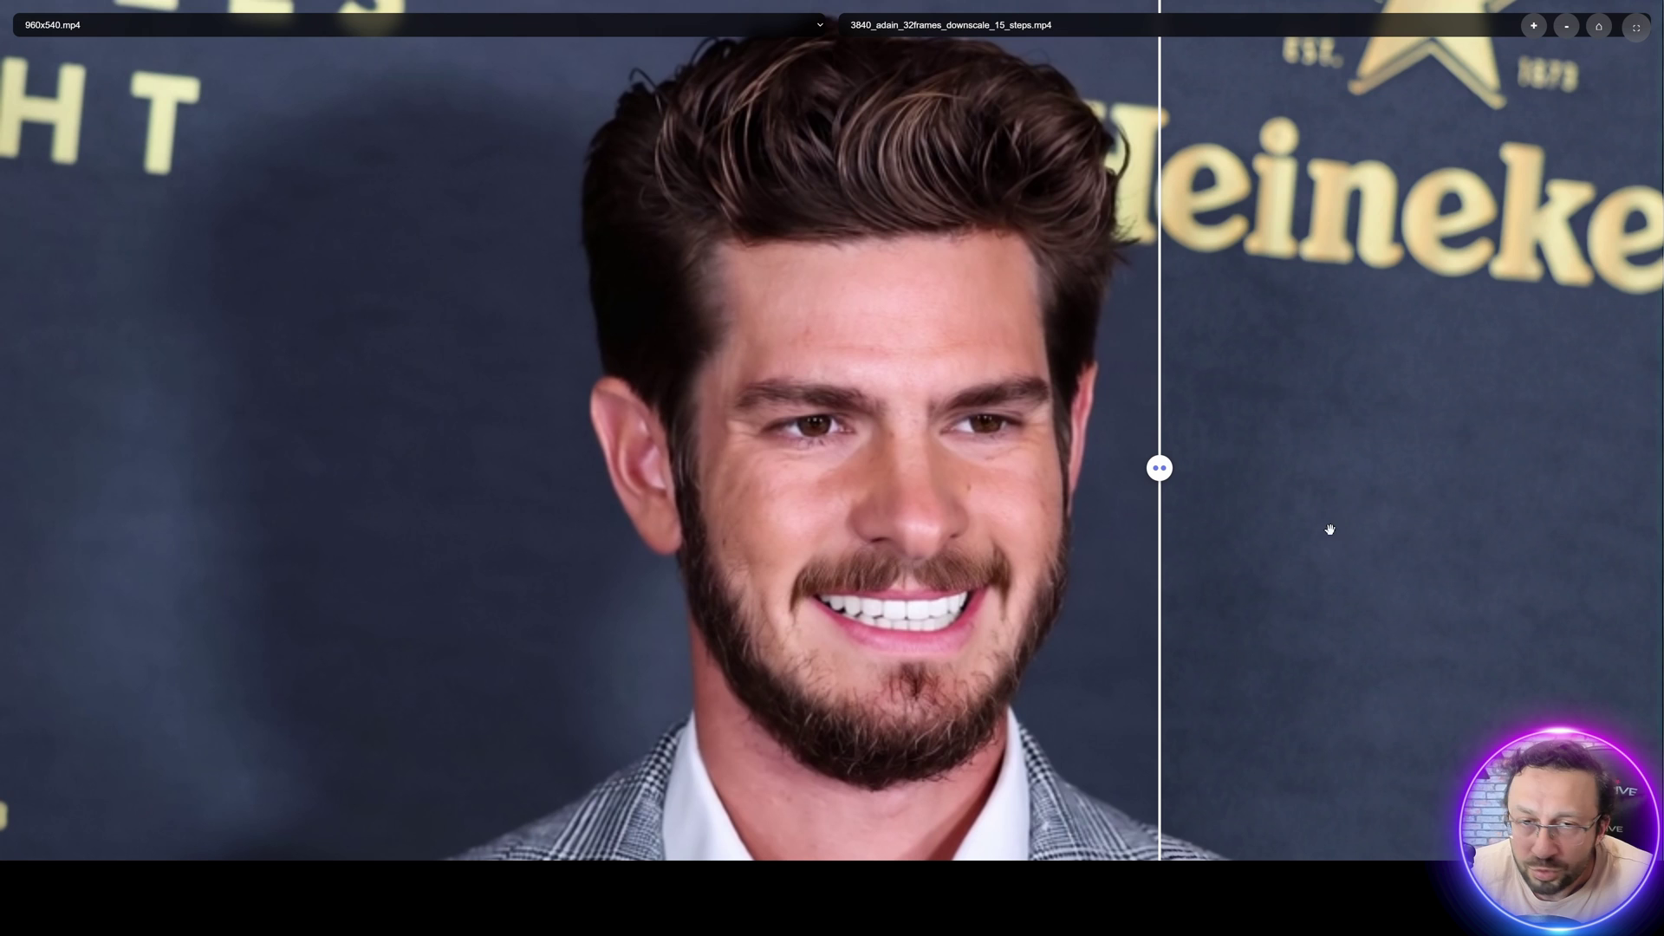
pyautogui.moveTo(1161, 468); pyautogui.dragTo(924, 468)
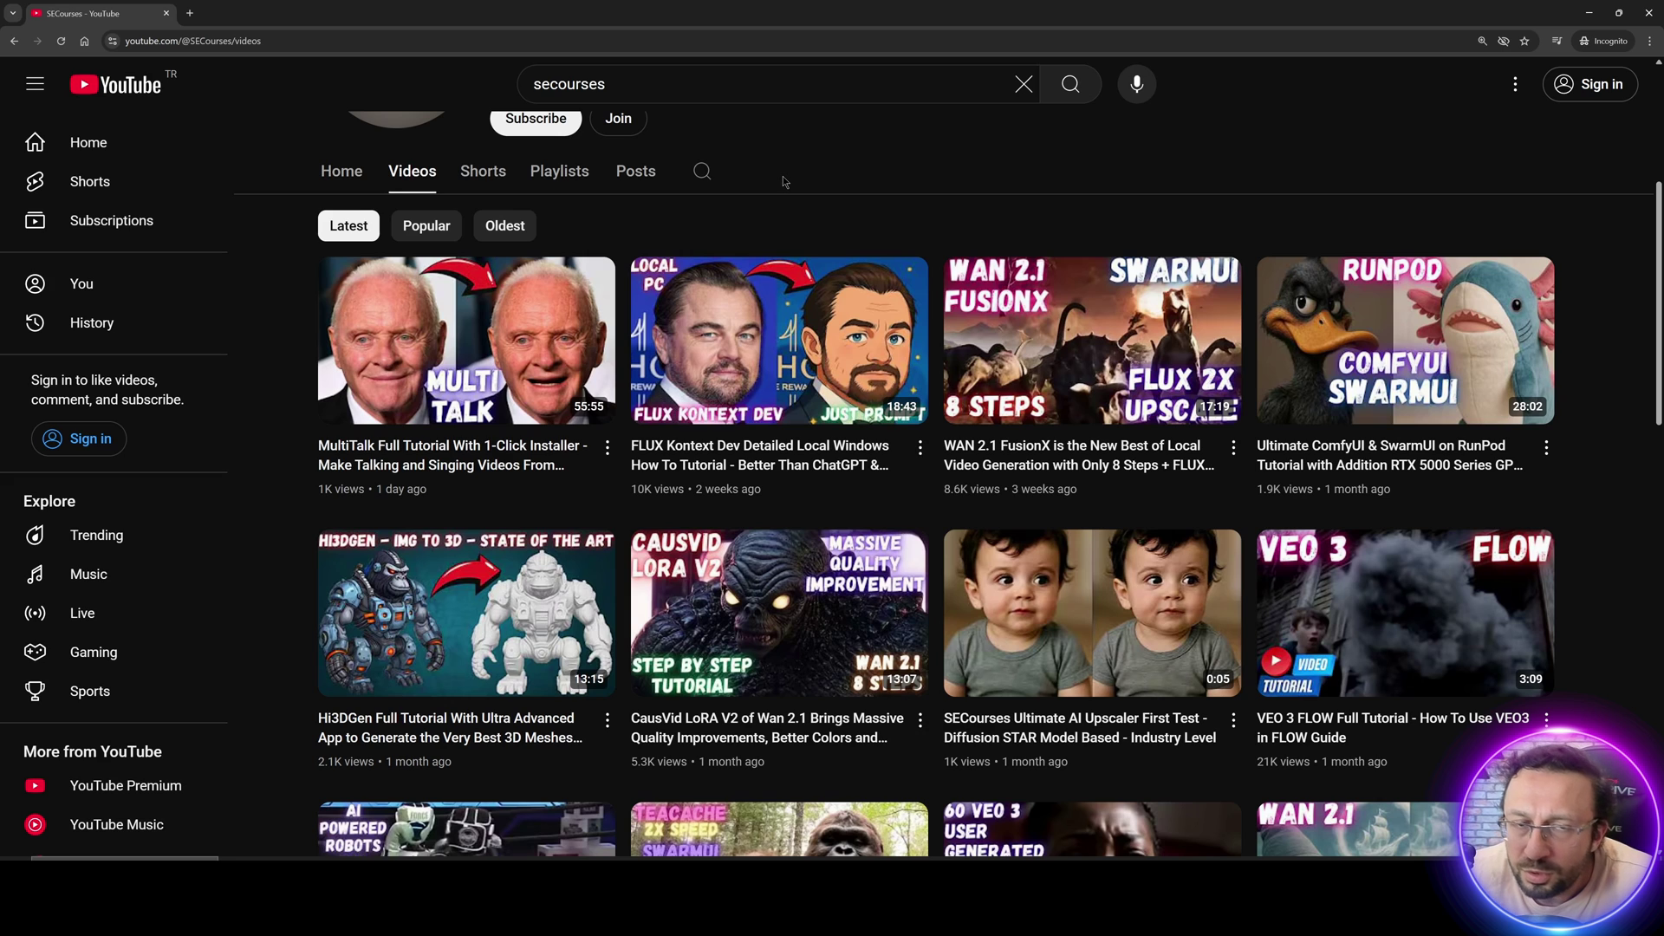
# Preview the MultiTalk video on the YouTube channel, then switch to the Comfy_UI_V27 folder window.
pyautogui.moveTo(528, 335)
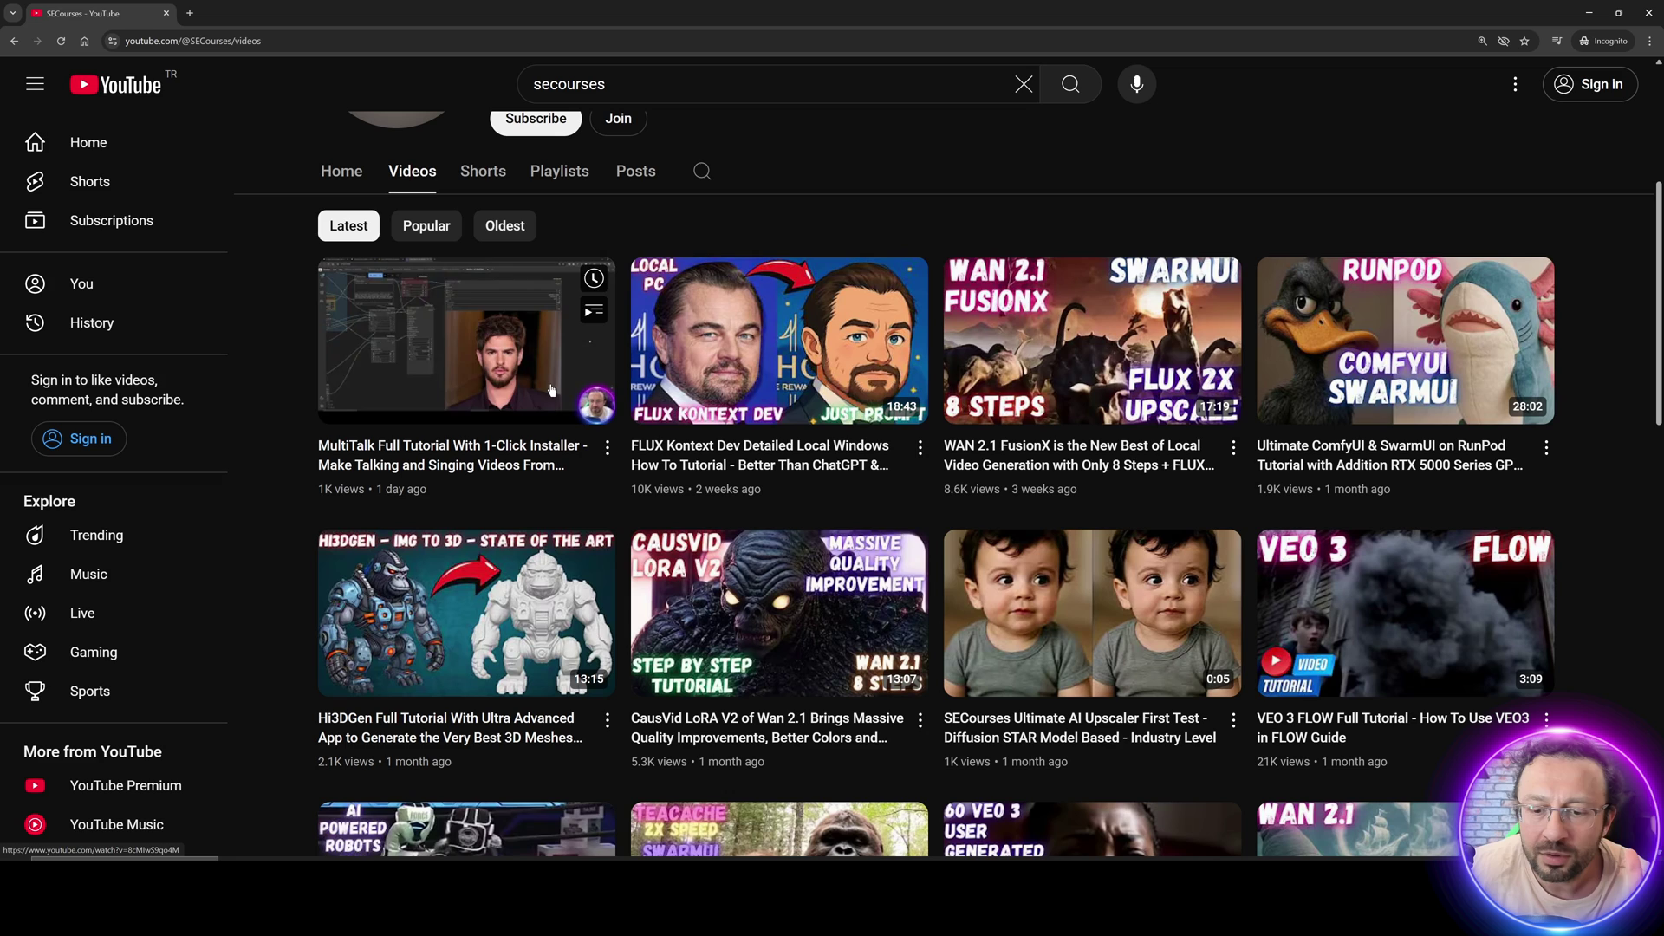
pyautogui.hotkey('alt', 'Tab')
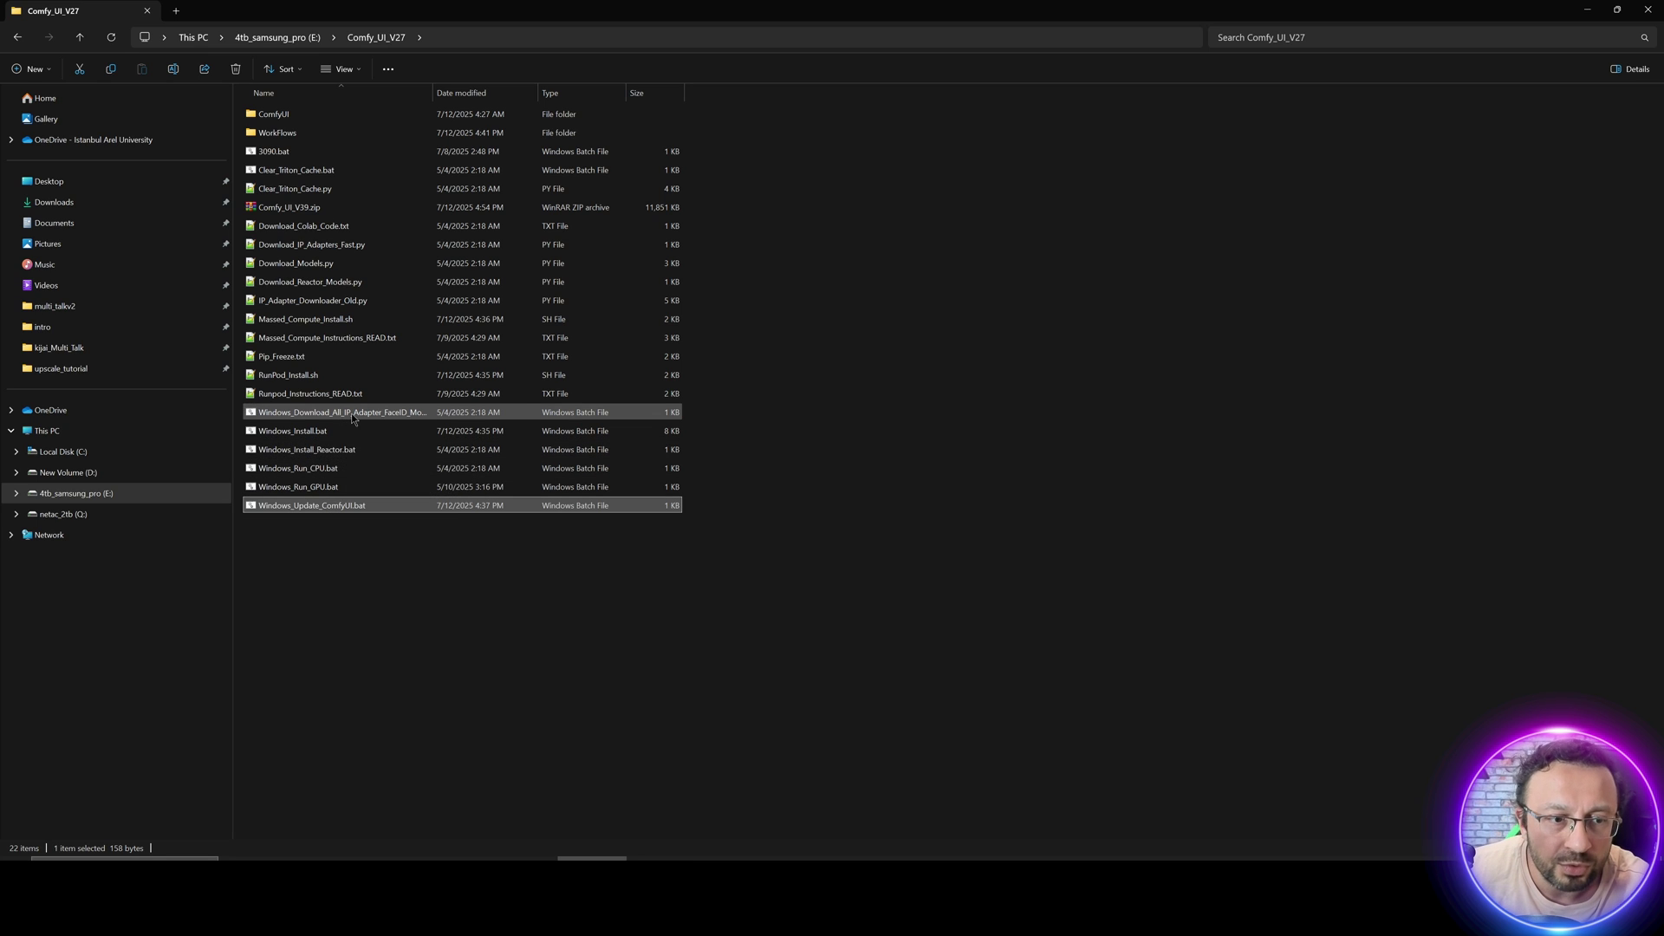
pyautogui.click(337, 375)
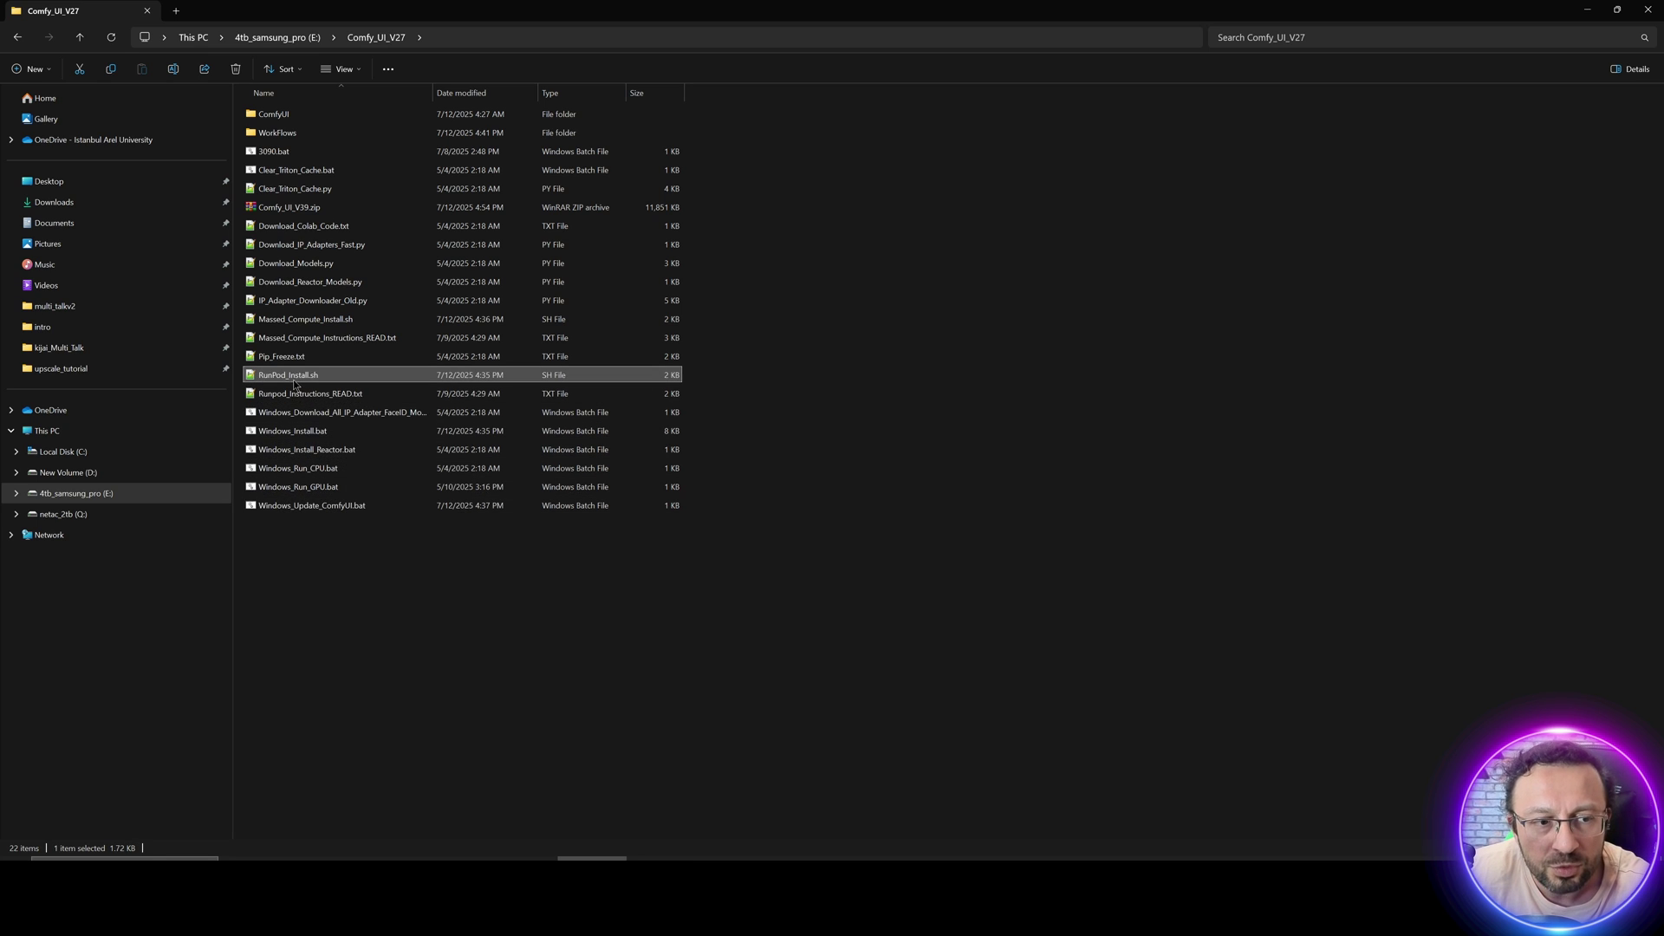
pyautogui.click(319, 319)
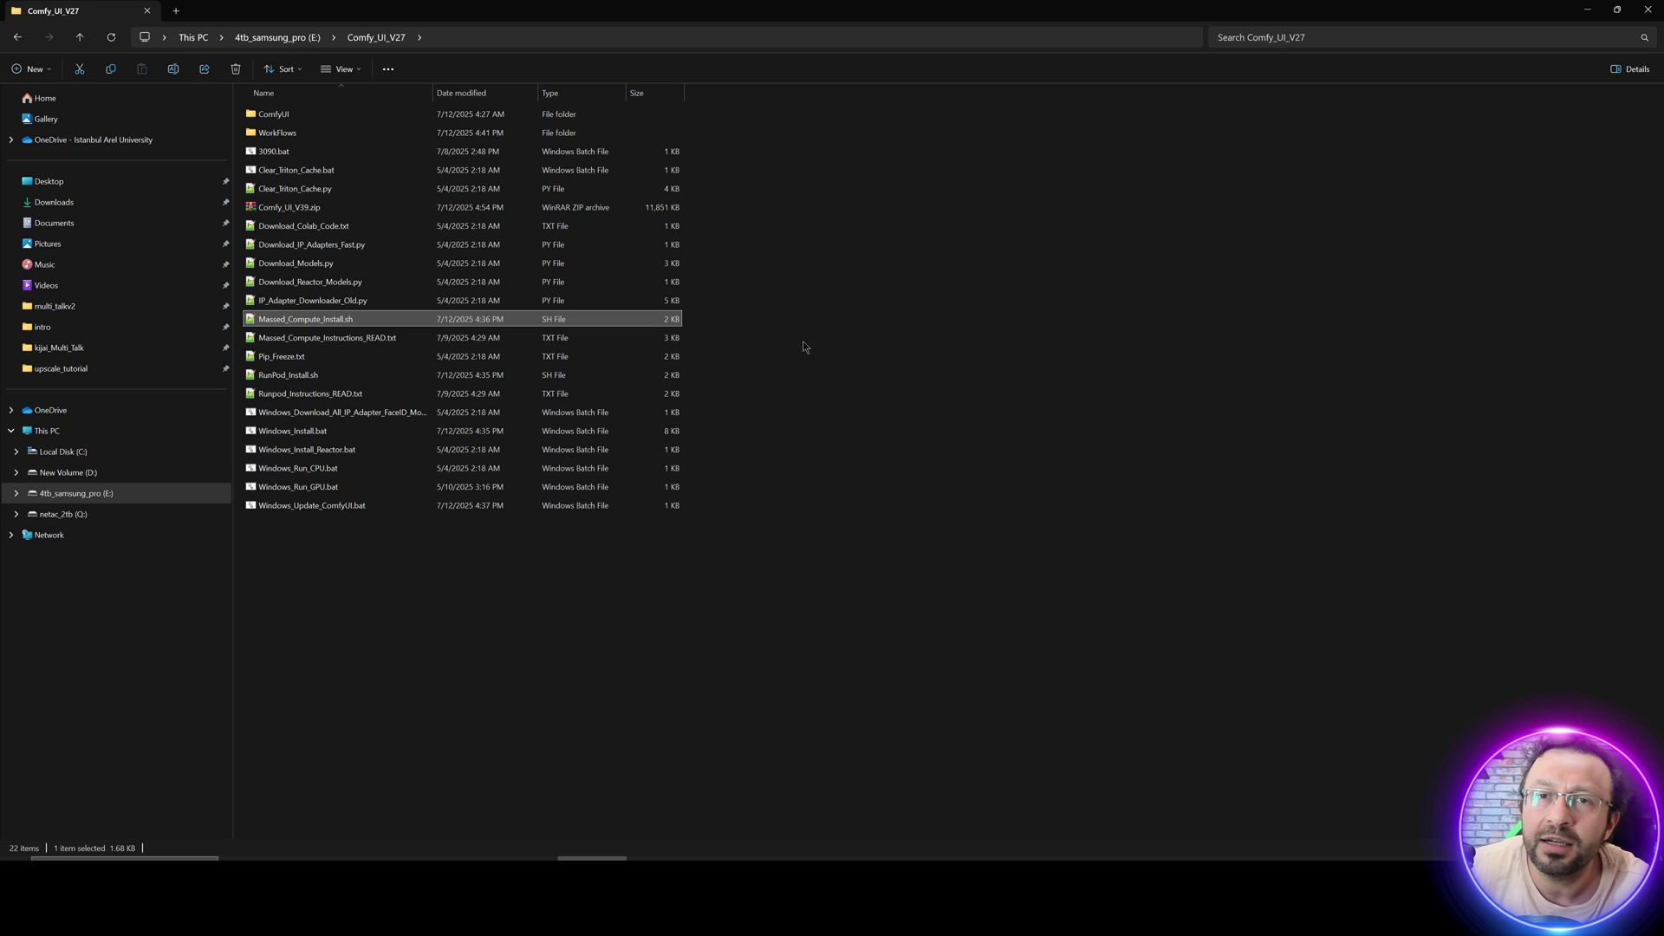